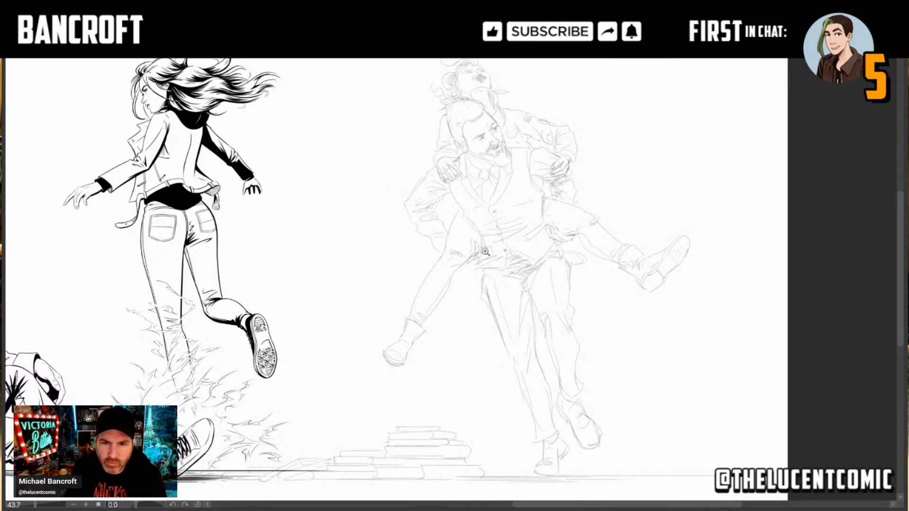
Step: Ink the inner V-shaped neckline of the bearded man's vest in black, following the pencil sketch on both sides of the collar
scroll(463, 261, up, 6)
scroll(464, 313, down, 5)
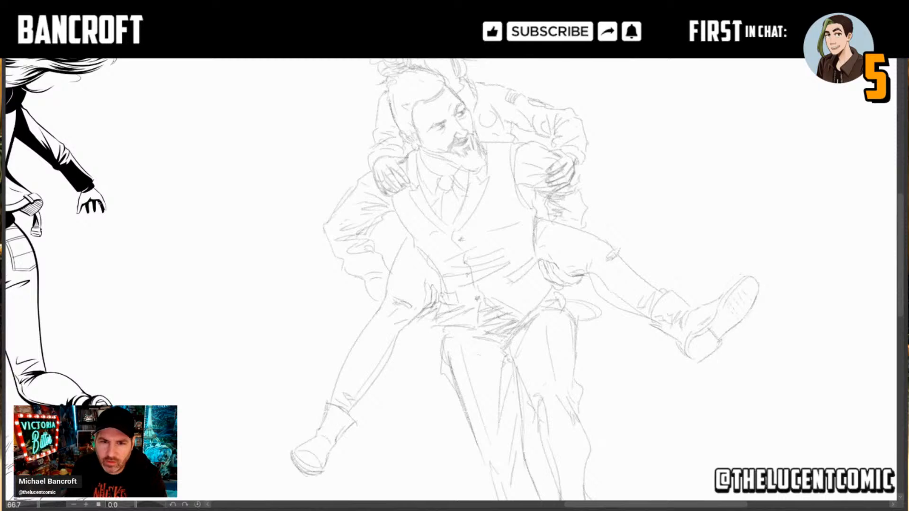
scroll(465, 312, up, 4)
scroll(455, 255, down, 2)
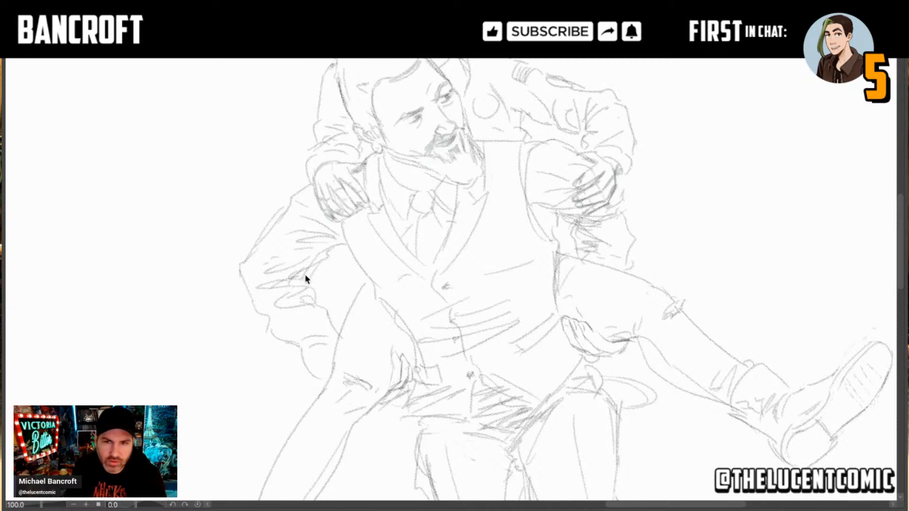
mouse_move(453, 202)
mouse_down()
mouse_move(453, 226)
mouse_move(424, 280)
mouse_up()
key(ctrl+z)
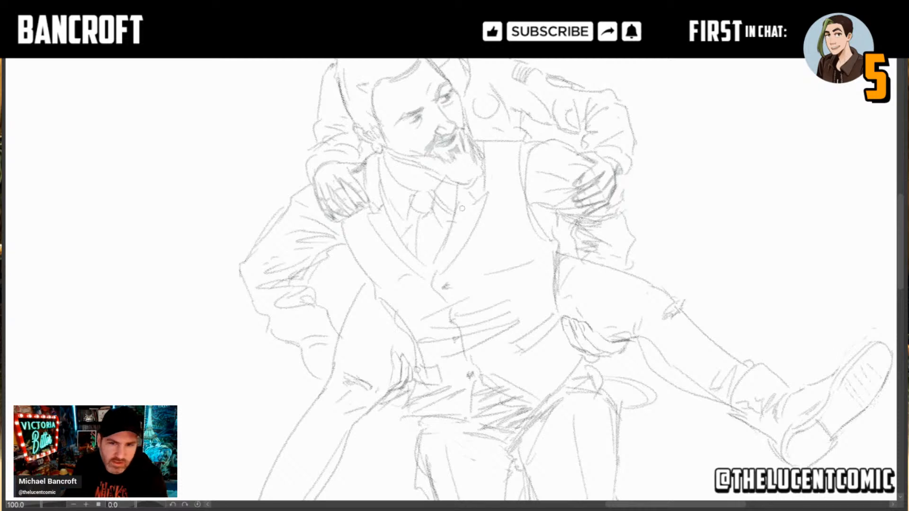
drag(458, 173, 430, 266)
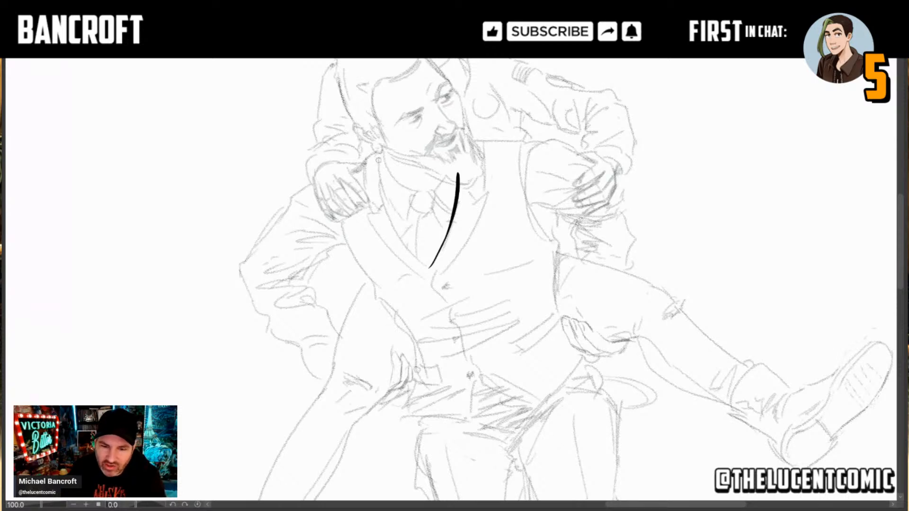
mouse_move(379, 151)
mouse_down()
mouse_move(381, 189)
mouse_move(405, 249)
mouse_up()
key(ctrl+z)
mouse_move(380, 144)
mouse_down()
mouse_move(382, 196)
mouse_move(399, 239)
mouse_move(434, 270)
mouse_up()
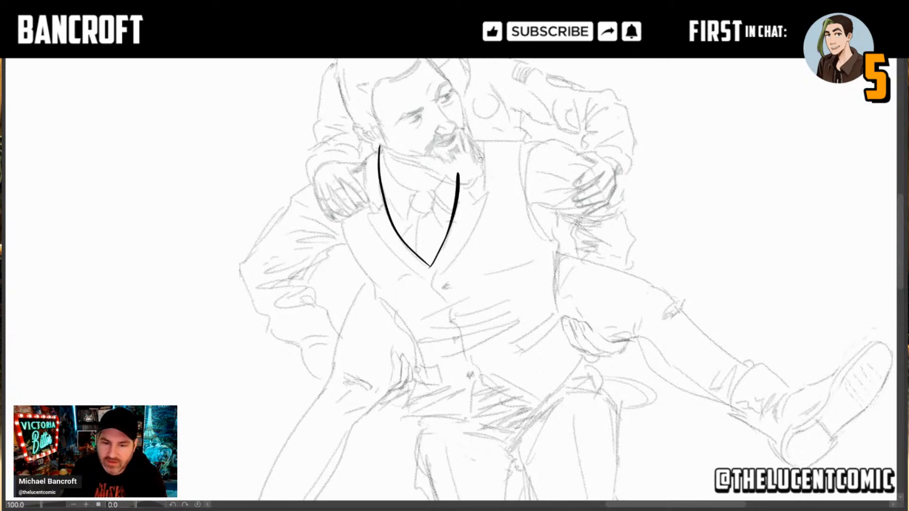
Step: Ink the lapel on the man's left side, including its upper collar edge, pointed notch and outer edge down to the V
drag(480, 141, 484, 195)
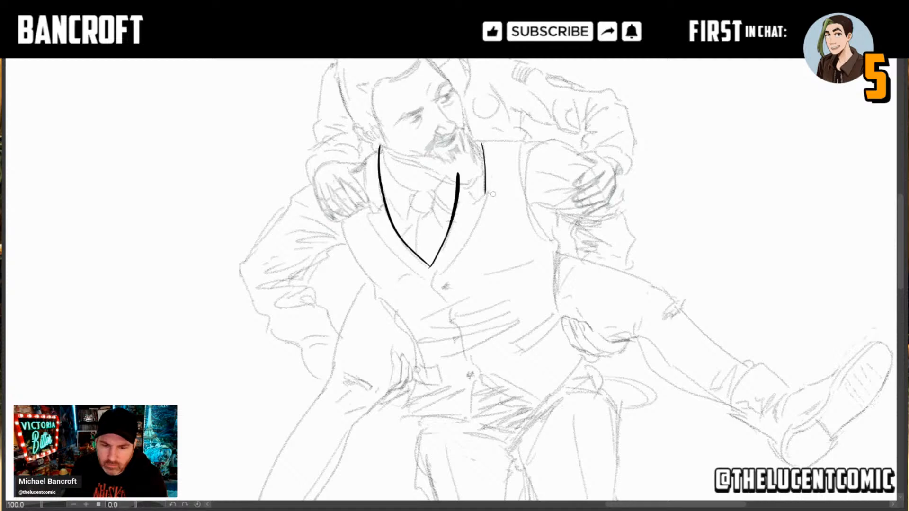
mouse_move(475, 202)
mouse_down()
mouse_move(490, 191)
mouse_move(473, 230)
mouse_move(432, 278)
mouse_up()
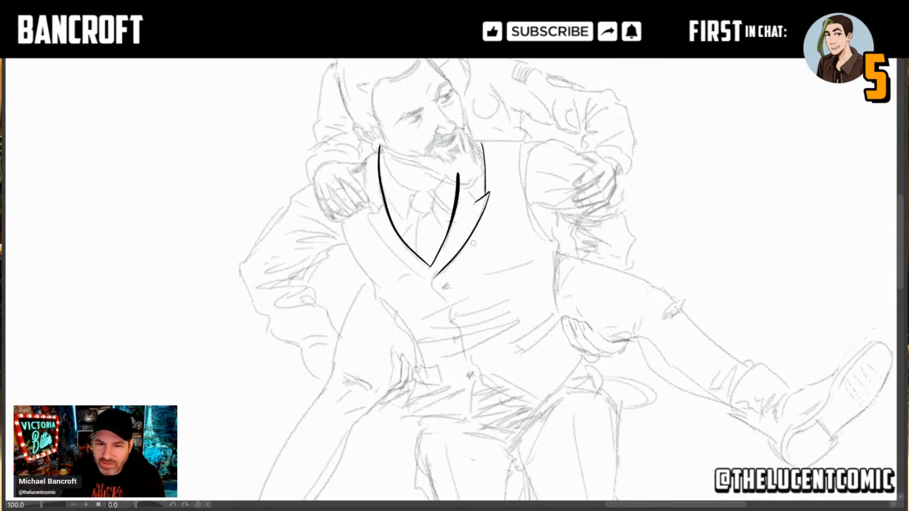
drag(459, 188, 475, 201)
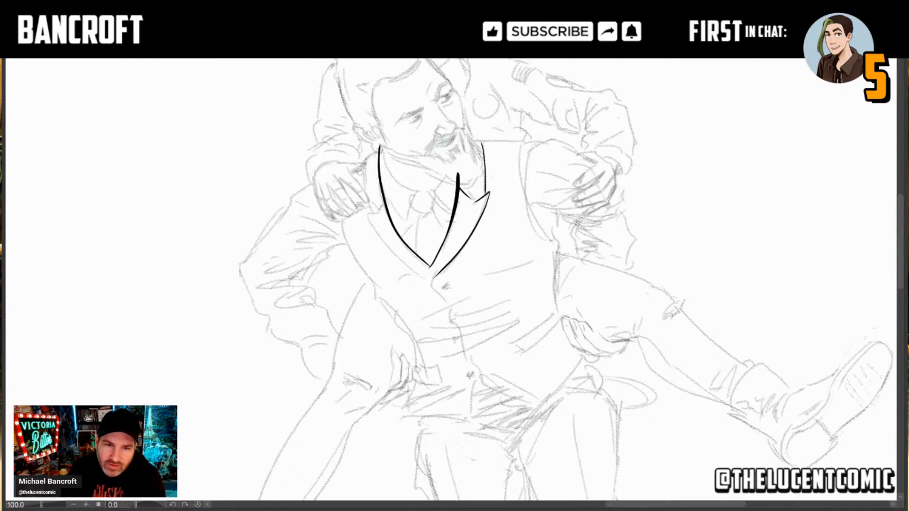
Step: Ink the matching lapel on the man's right side, with its collar edge, notch and outer edge down to the V
drag(362, 165, 372, 212)
key(ctrl+z)
mouse_move(361, 164)
mouse_down()
mouse_move(370, 211)
mouse_move(385, 204)
mouse_up()
key(ctrl+z)
key(ctrl+z)
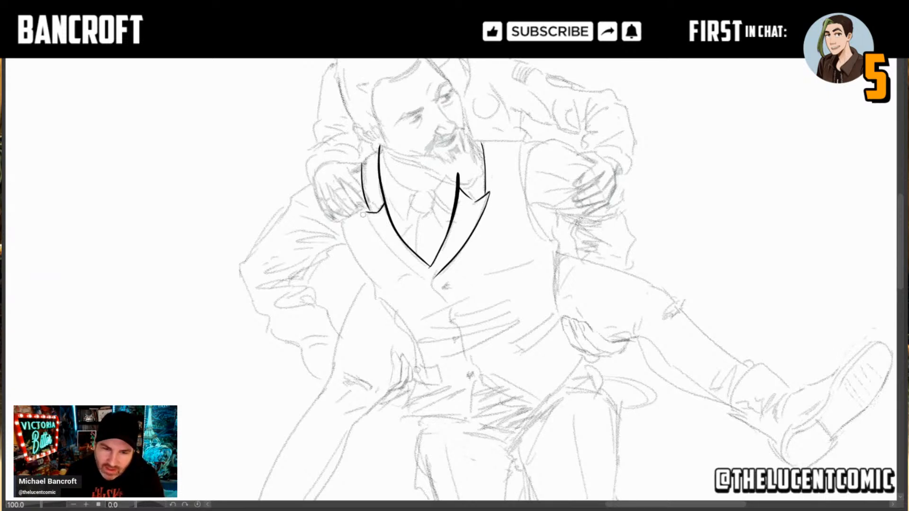
drag(365, 217, 430, 281)
key(ctrl+z)
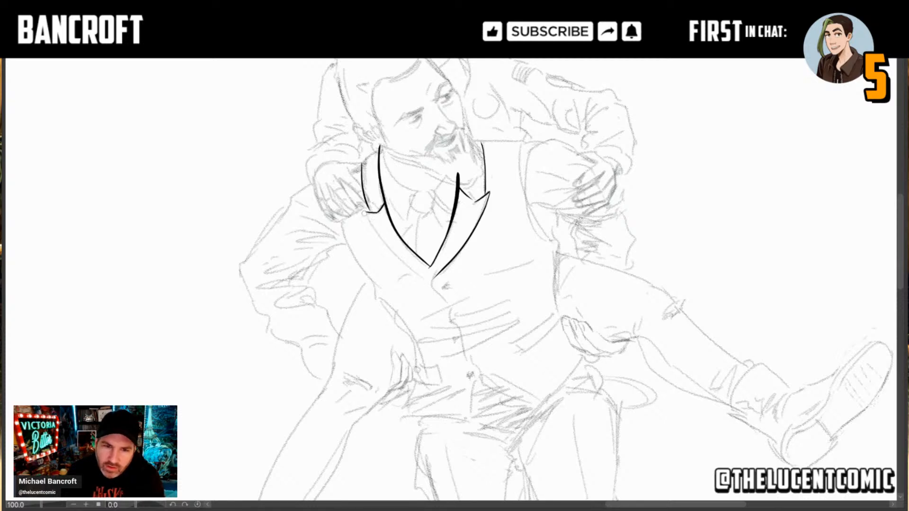
drag(364, 213, 430, 279)
key(ctrl+z)
drag(359, 211, 432, 283)
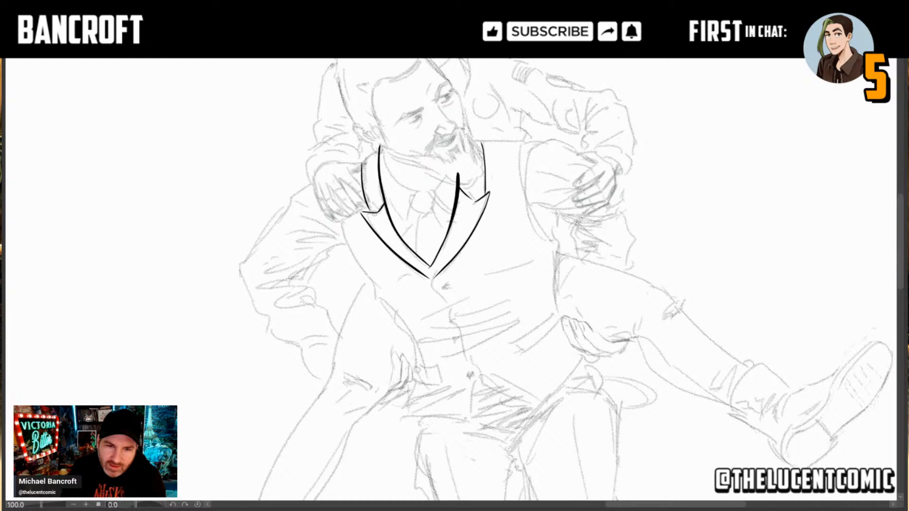
Step: Ink the wavy front closure edge of the vest from the lapel point down past the first button
drag(432, 288, 435, 275)
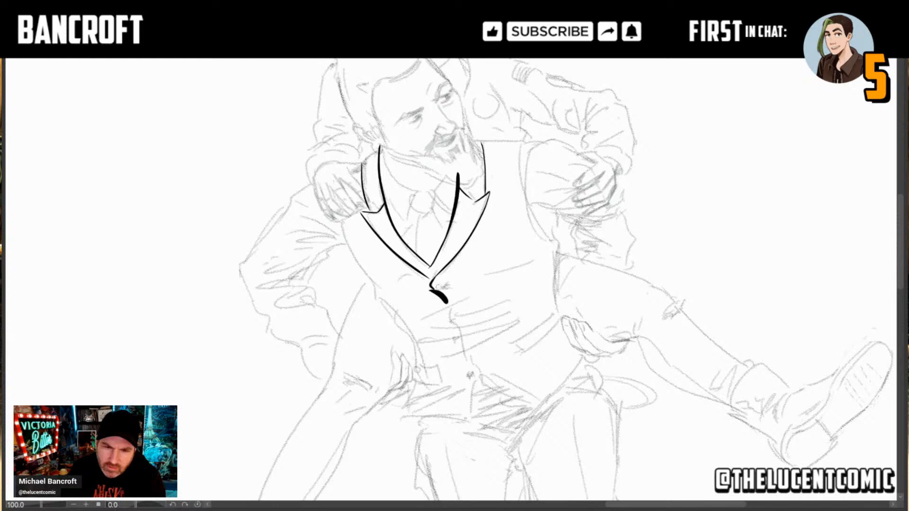
drag(430, 283, 447, 300)
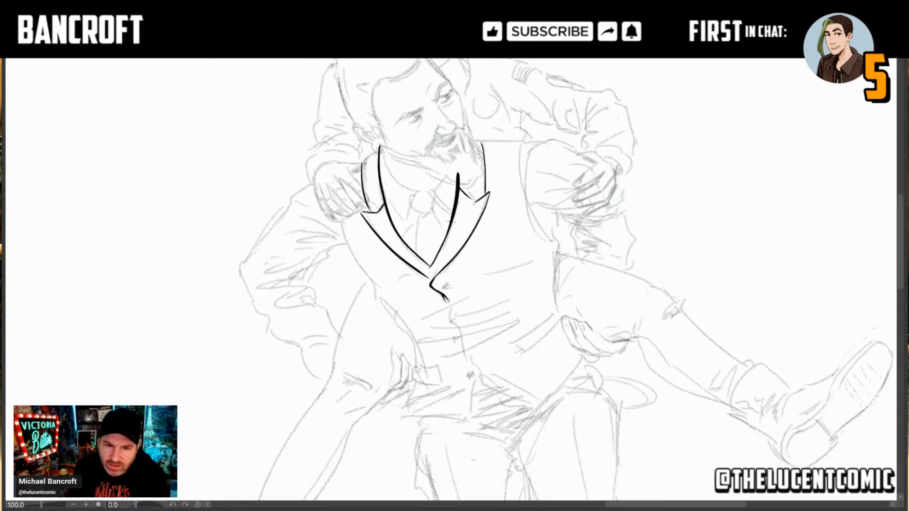
drag(443, 297, 448, 309)
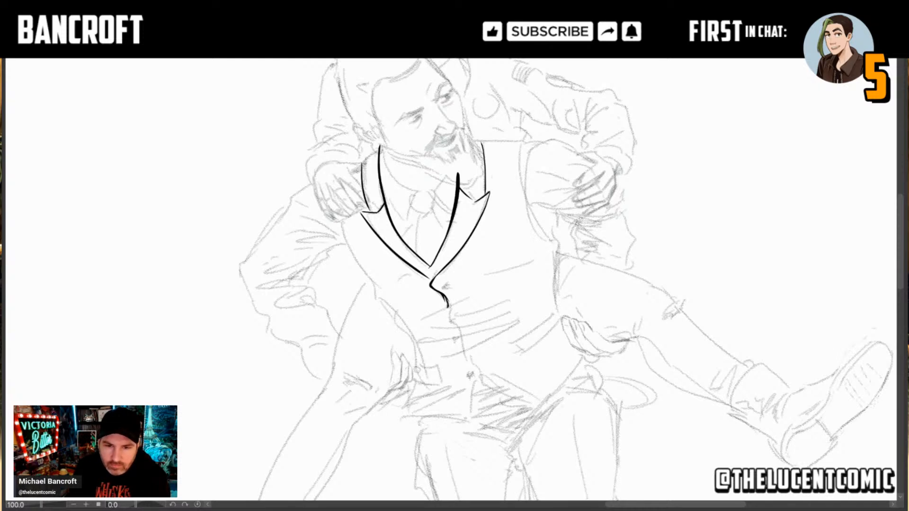
drag(445, 301, 455, 326)
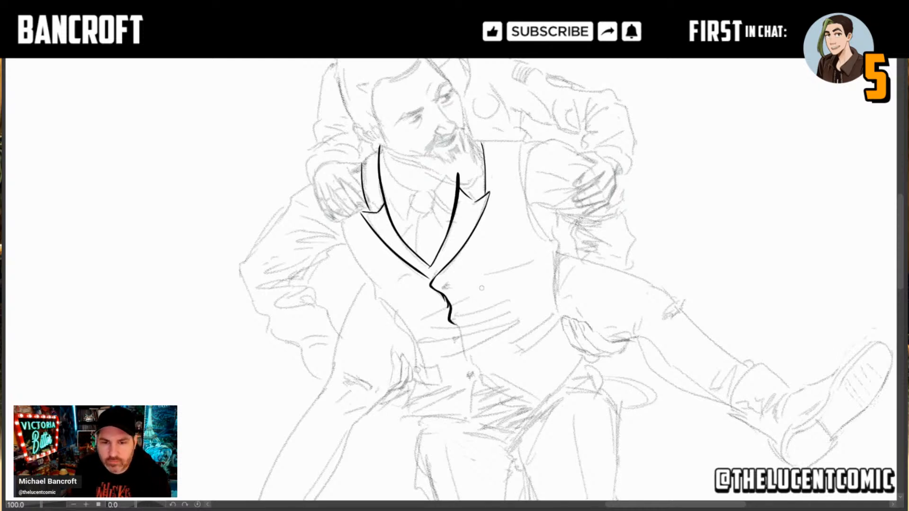
Step: Ink the upper fold lines radiating from the vest's closure and extend the closure edge down toward the lower button
drag(452, 304, 506, 280)
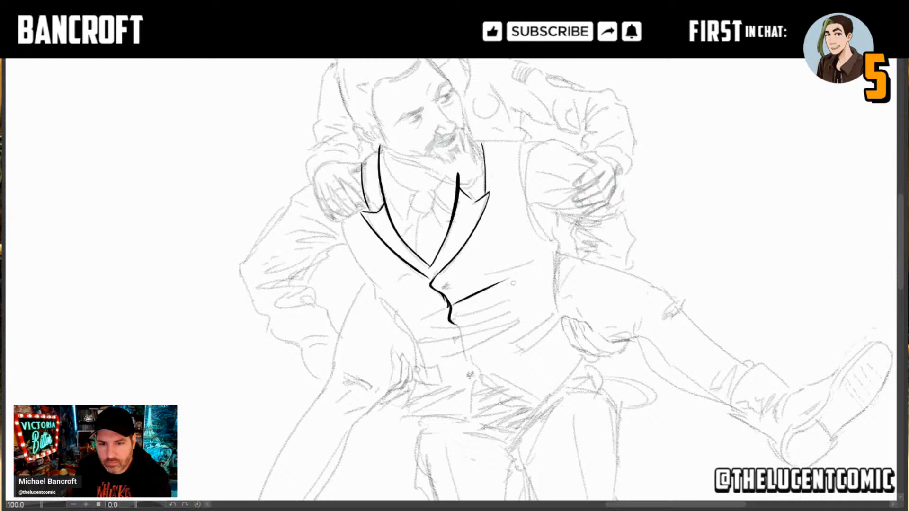
drag(449, 305, 414, 320)
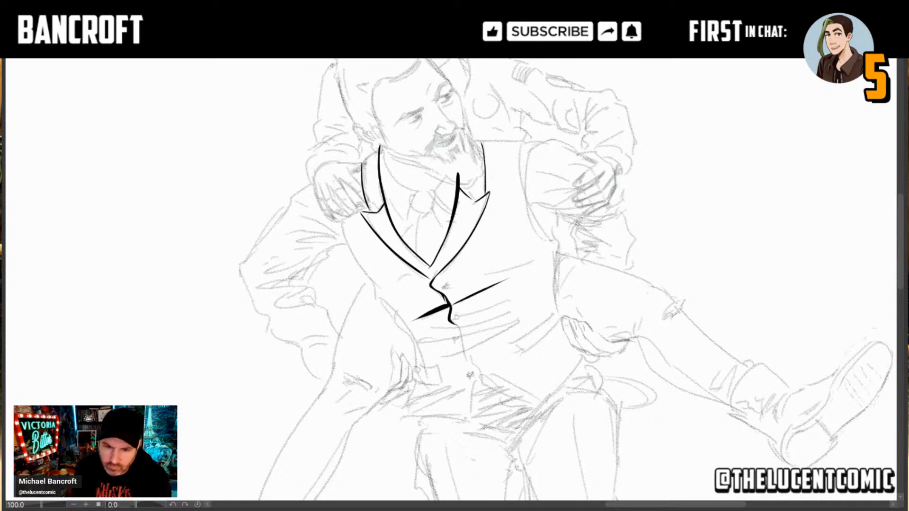
drag(459, 311, 517, 297)
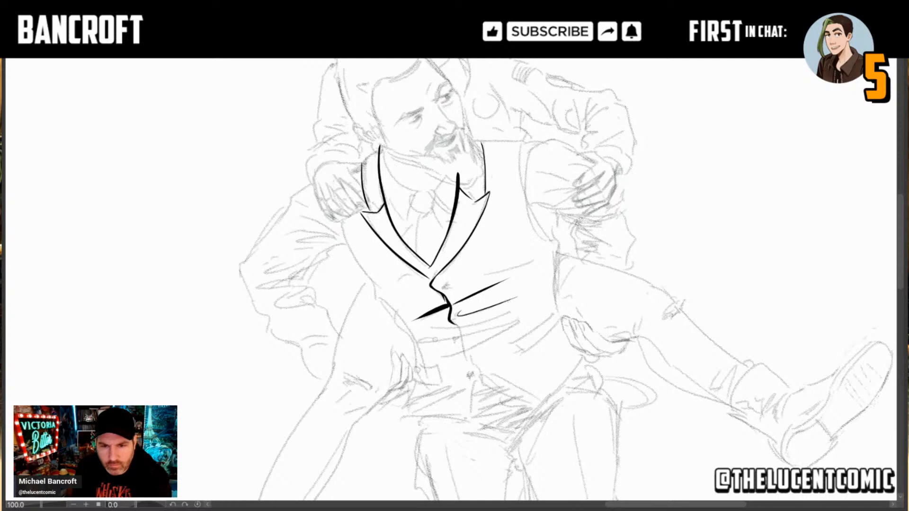
mouse_move(459, 337)
mouse_down()
mouse_move(449, 315)
mouse_move(464, 354)
mouse_up()
key(ctrl+z)
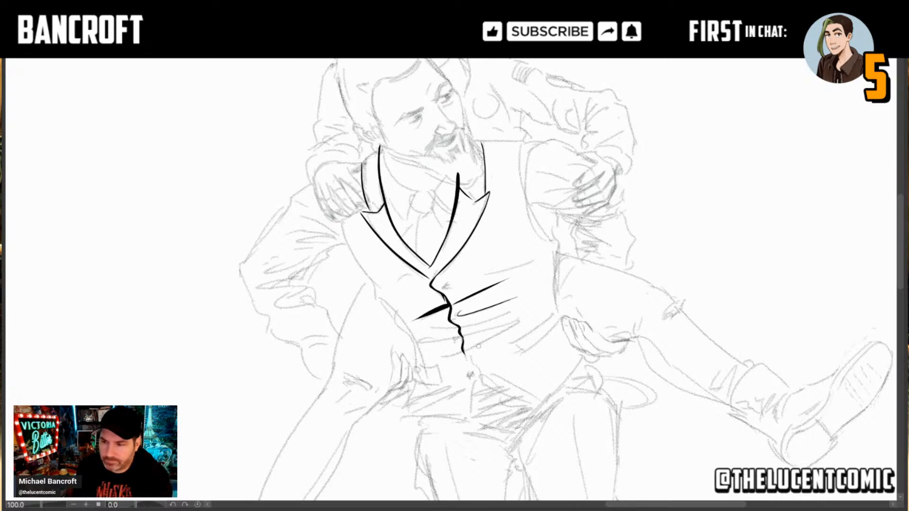
Step: Add the lower waist folds on both sides of the vest's closure, with heavier tapered strokes on the man's right side
drag(472, 364, 490, 317)
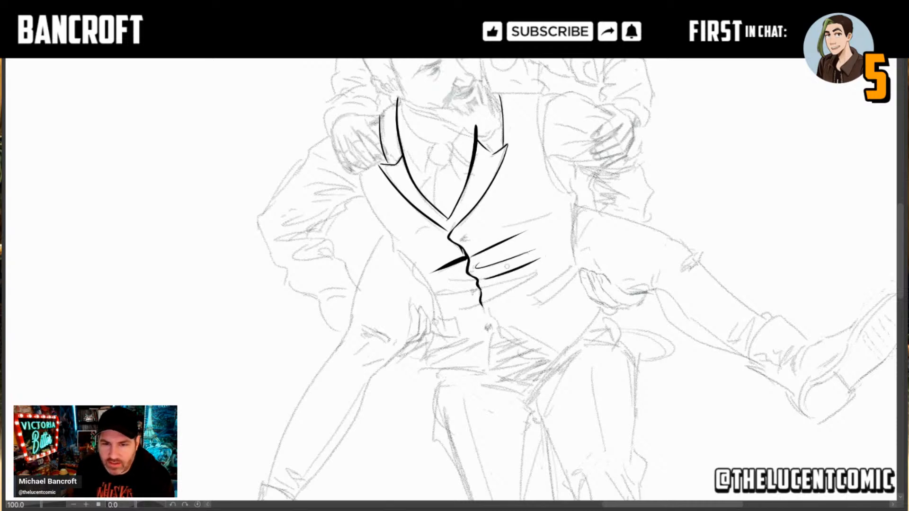
mouse_move(479, 280)
mouse_down()
mouse_move(438, 284)
mouse_move(523, 276)
mouse_move(487, 298)
mouse_move(536, 275)
mouse_move(486, 301)
mouse_move(537, 273)
mouse_up()
key(ctrl+z)
key(ctrl+z)
key(ctrl+z)
key(ctrl+z)
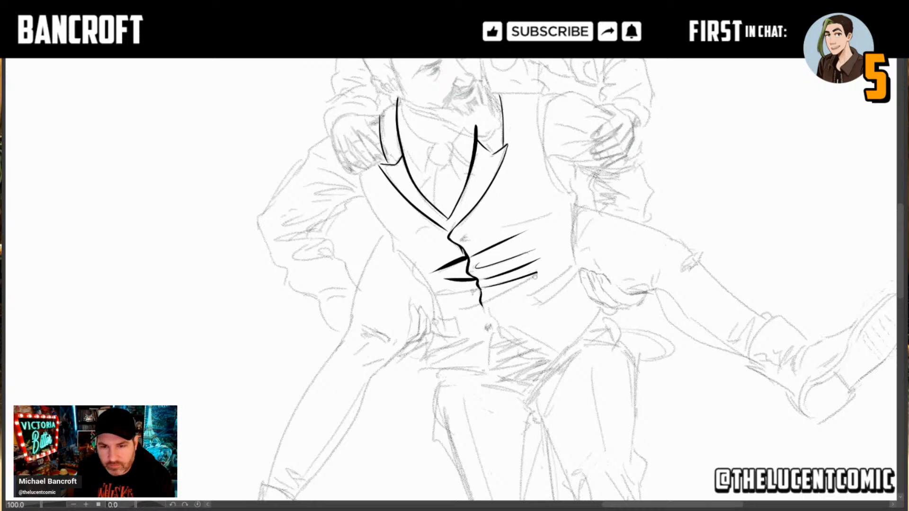
mouse_move(487, 303)
mouse_down()
mouse_move(528, 280)
mouse_move(432, 294)
mouse_move(450, 292)
mouse_up()
key(ctrl+z)
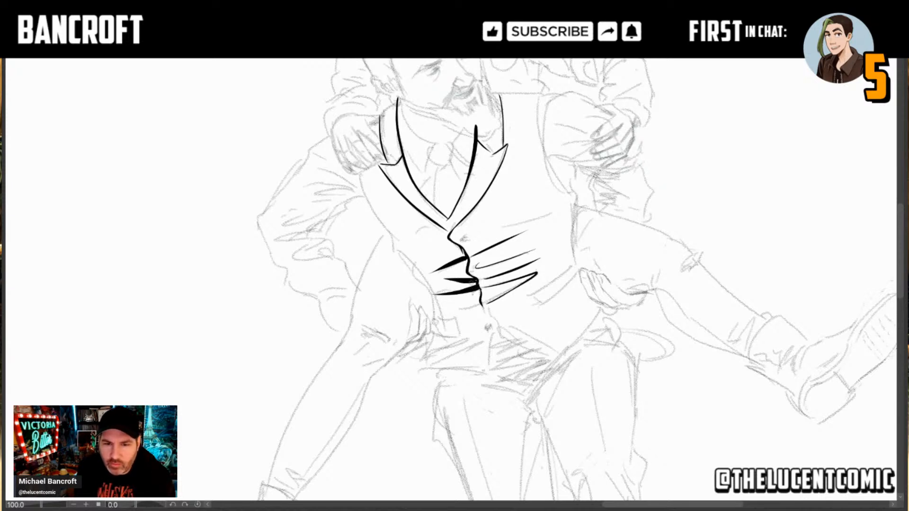
drag(463, 279, 480, 283)
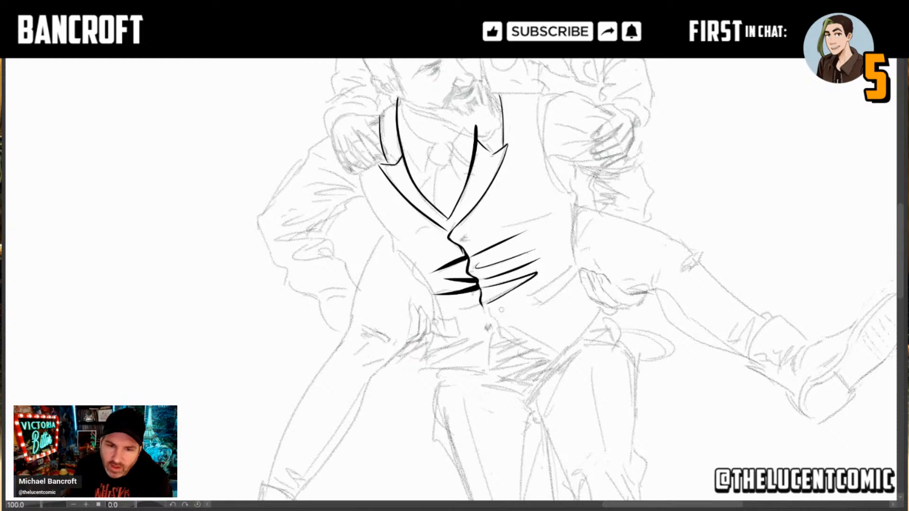
Step: Continue the vest's front closure edge in ink around the lowest button and down to the hem
drag(481, 306, 495, 337)
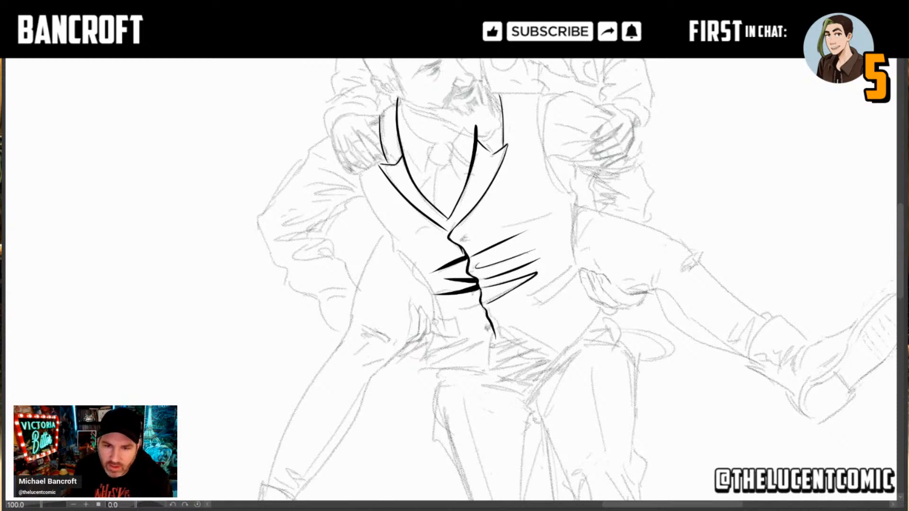
key(ctrl+z)
drag(481, 303, 492, 338)
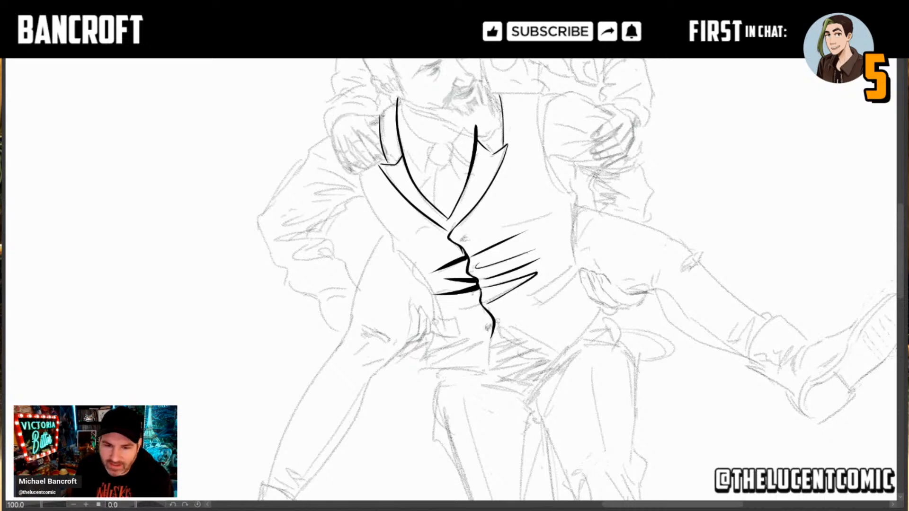
drag(494, 328, 491, 377)
key(ctrl+z)
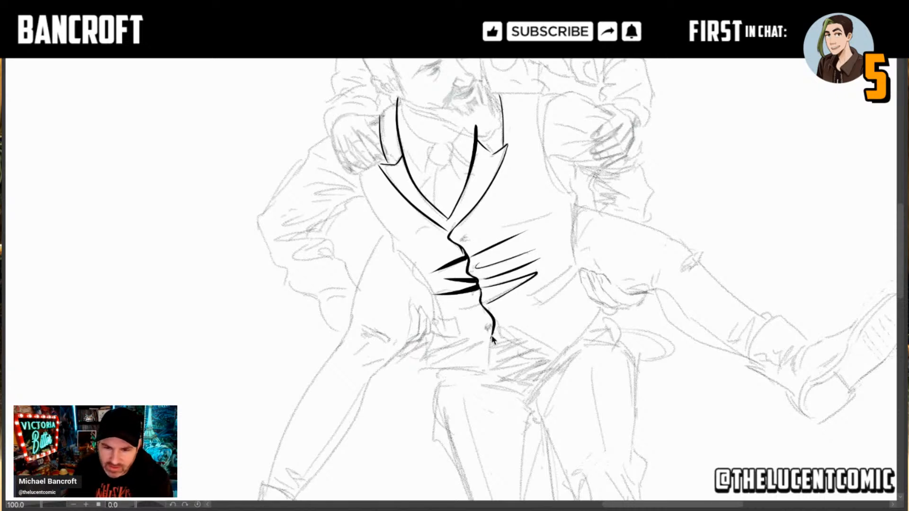
drag(494, 328, 490, 373)
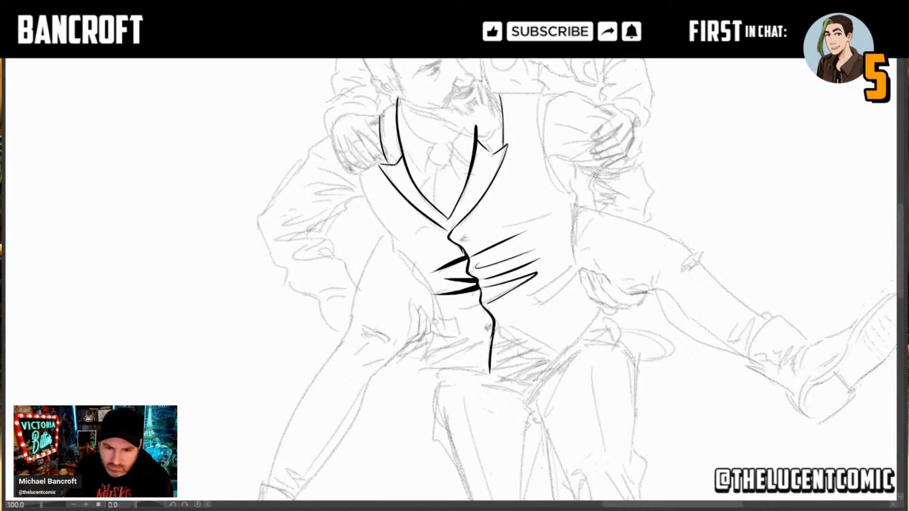
drag(493, 331, 489, 373)
key(ctrl+z)
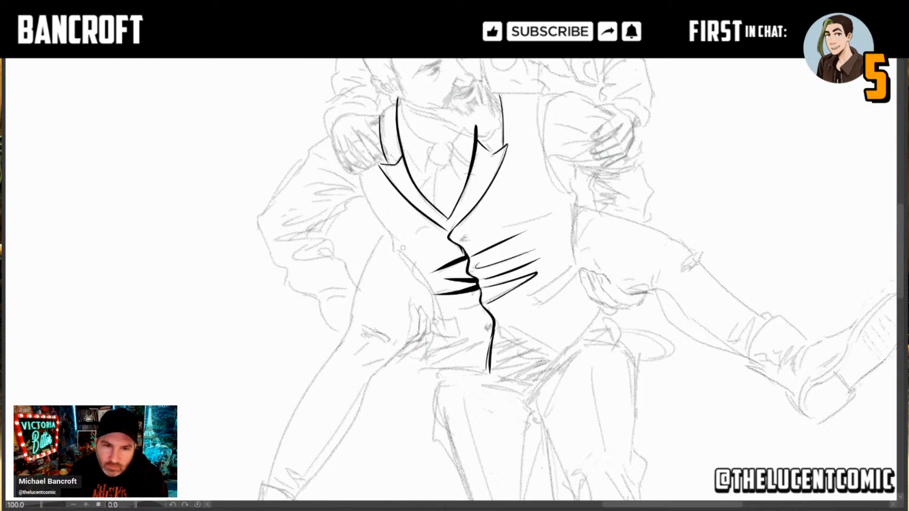
Step: Ink the vest's armhole on the man's right side as one thick tapered curve below the shoulder
drag(403, 247, 363, 177)
key(ctrl+z)
drag(394, 243, 359, 174)
key(ctrl+z)
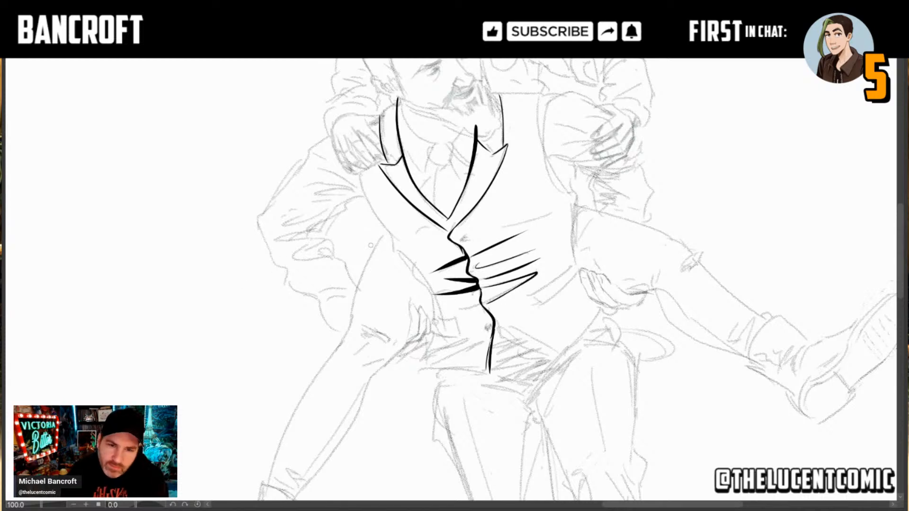
drag(398, 242, 358, 174)
key(ctrl+z)
drag(395, 241, 358, 186)
key(ctrl+z)
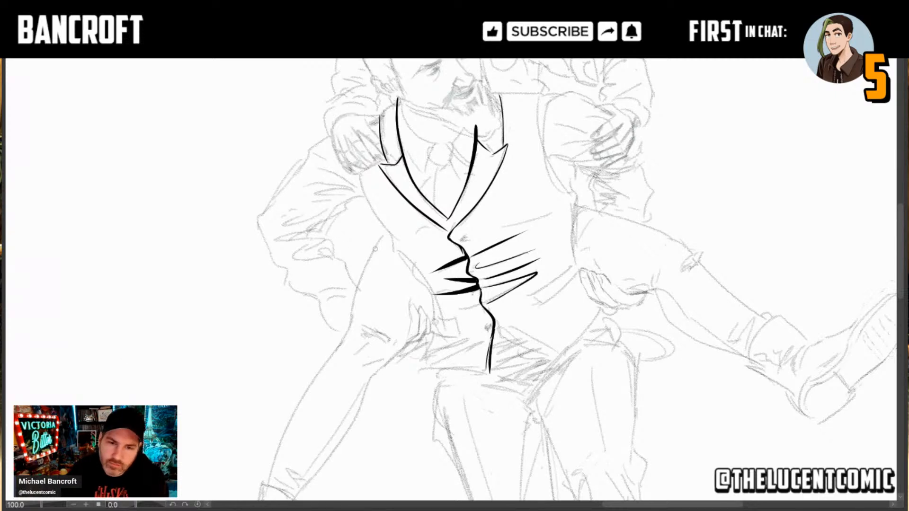
mouse_move(397, 242)
mouse_down()
mouse_move(374, 219)
mouse_move(358, 172)
mouse_up()
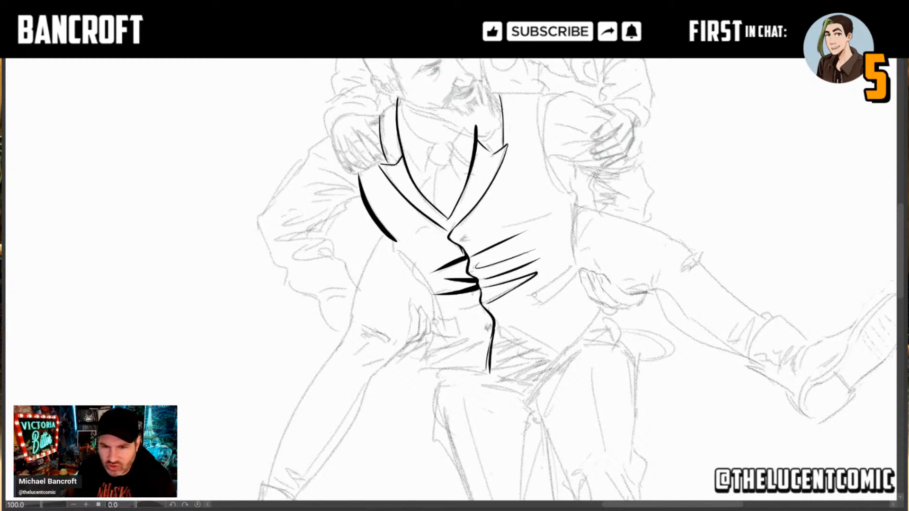
Step: Ink the two welt pockets of the vest, one on each side of the waist
drag(531, 296, 571, 267)
mouse_move(532, 296)
mouse_down()
mouse_move(545, 303)
mouse_move(581, 268)
mouse_up()
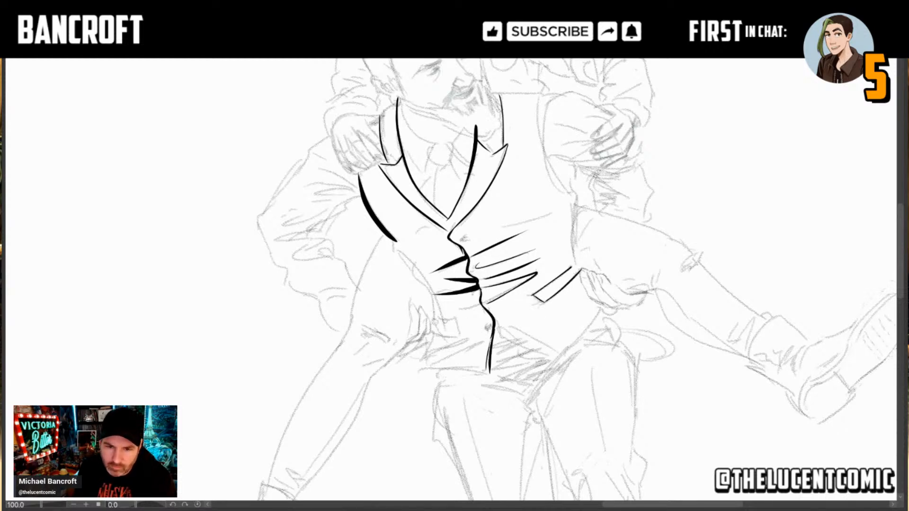
mouse_move(434, 318)
mouse_down()
mouse_move(458, 320)
mouse_move(457, 333)
mouse_up()
key(ctrl+z)
key(ctrl+z)
drag(441, 232, 440, 236)
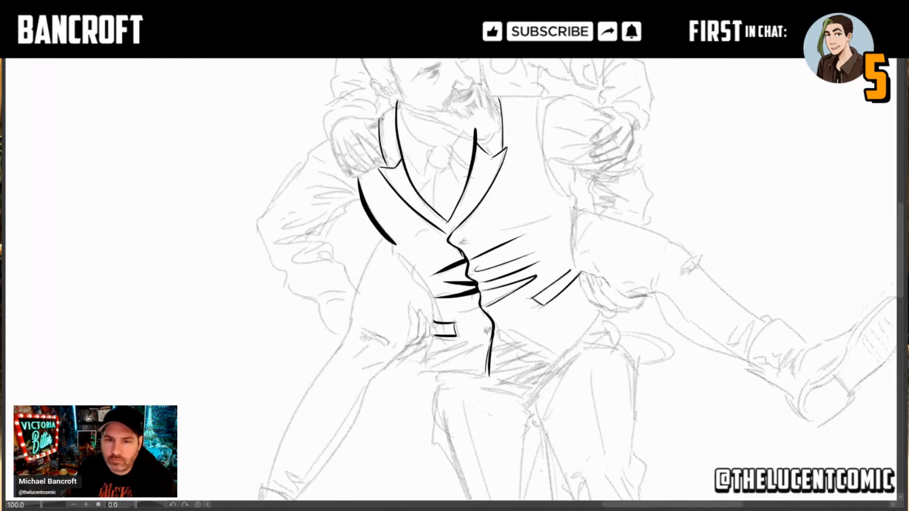
Step: Ink the vest's armhole on the man's left side as a curve from the shoulder to under the arm
drag(531, 173, 523, 207)
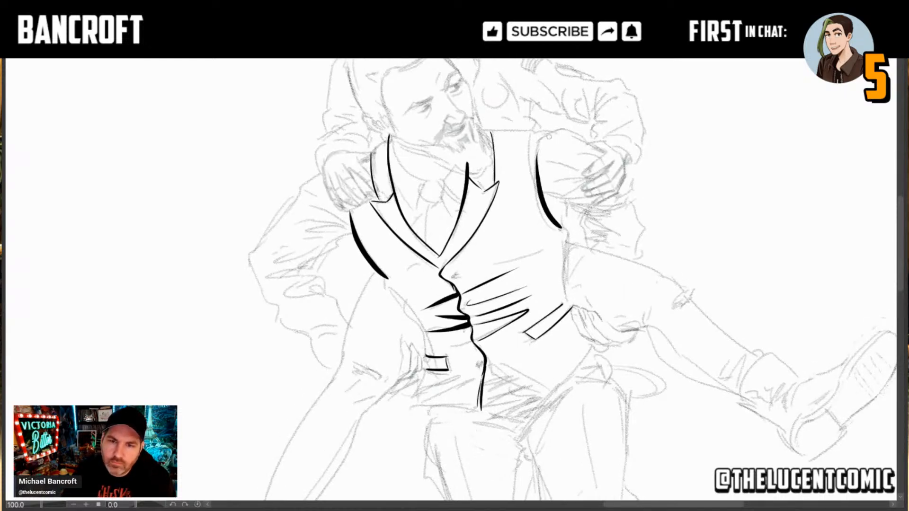
mouse_move(534, 137)
mouse_down()
mouse_move(532, 191)
mouse_move(572, 237)
mouse_up()
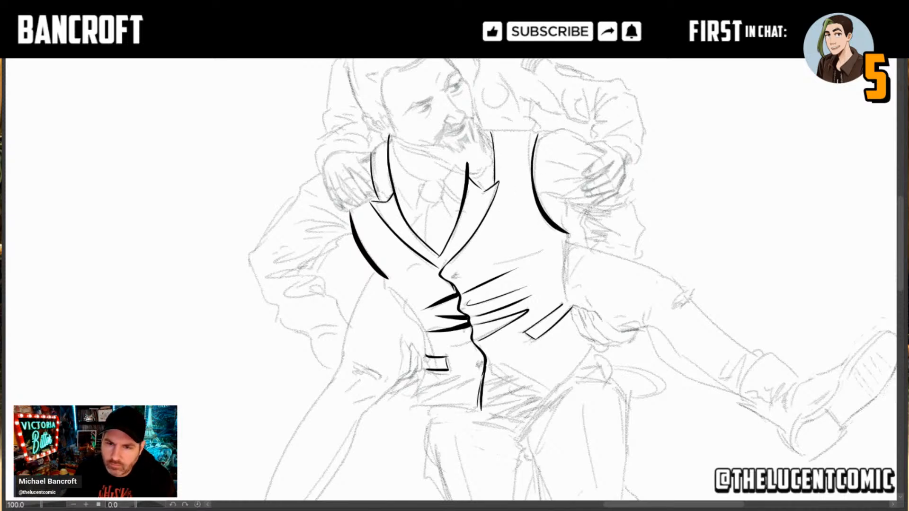
Step: Ink the short underarm crease and the tapered sleeve fold beside the vest's armhole on the man's left side
drag(567, 230, 570, 240)
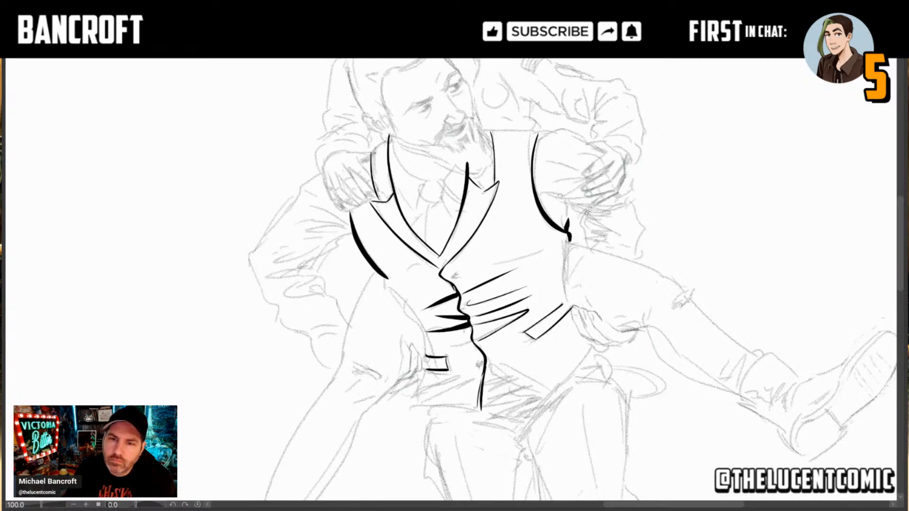
drag(546, 198, 589, 206)
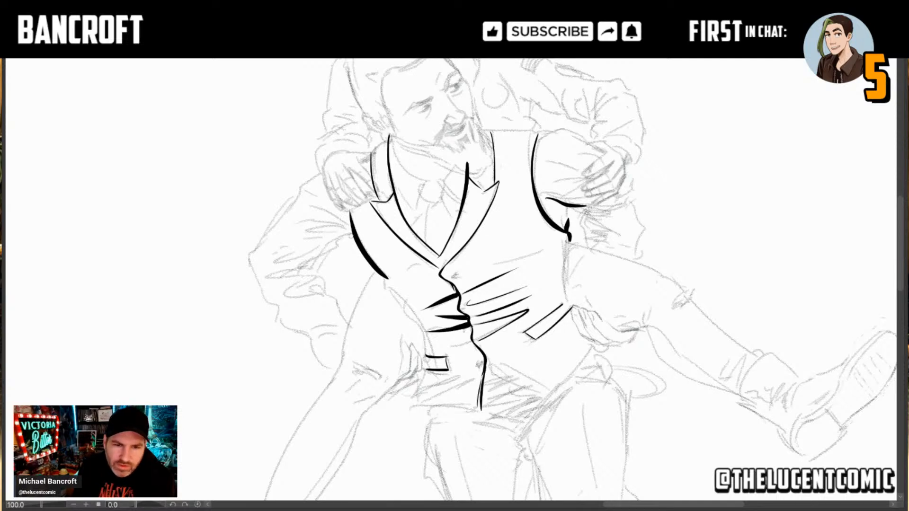
Step: Ink the underside of the man's right upper sleeve to the elbow crook, with thick tapered folds fanning from the armhole
mouse_move(355, 233)
mouse_down()
mouse_move(297, 270)
mouse_move(318, 272)
mouse_move(270, 277)
mouse_move(312, 275)
mouse_up()
key(ctrl+z)
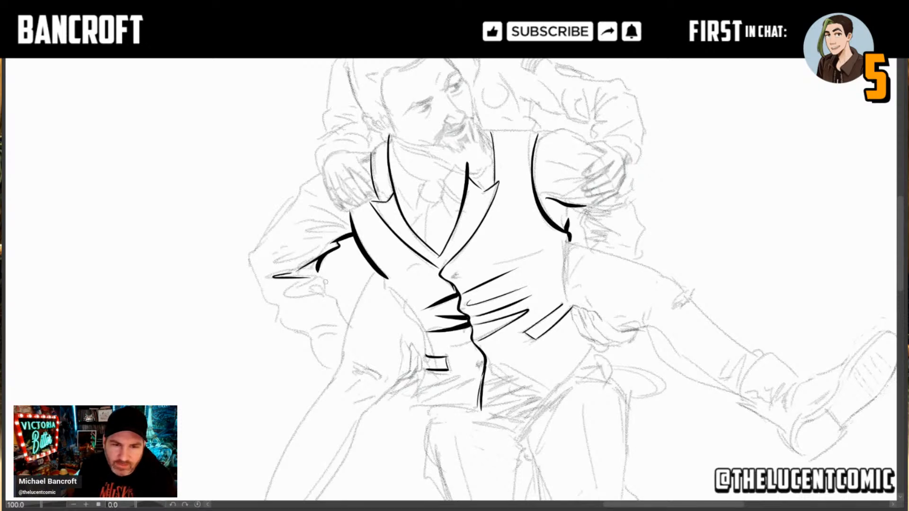
drag(321, 274, 324, 290)
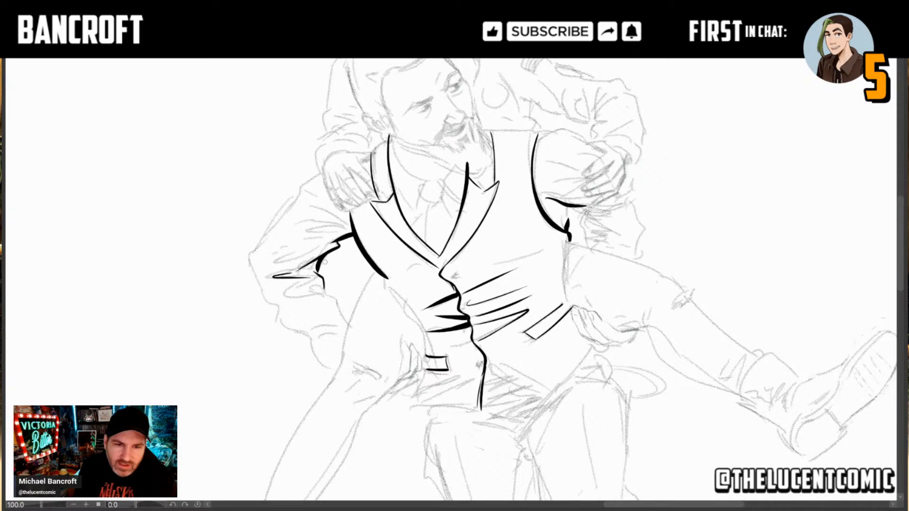
mouse_move(276, 261)
mouse_down()
mouse_move(340, 237)
mouse_move(302, 225)
mouse_move(348, 232)
mouse_move(299, 230)
mouse_move(294, 221)
mouse_up()
key(ctrl+z)
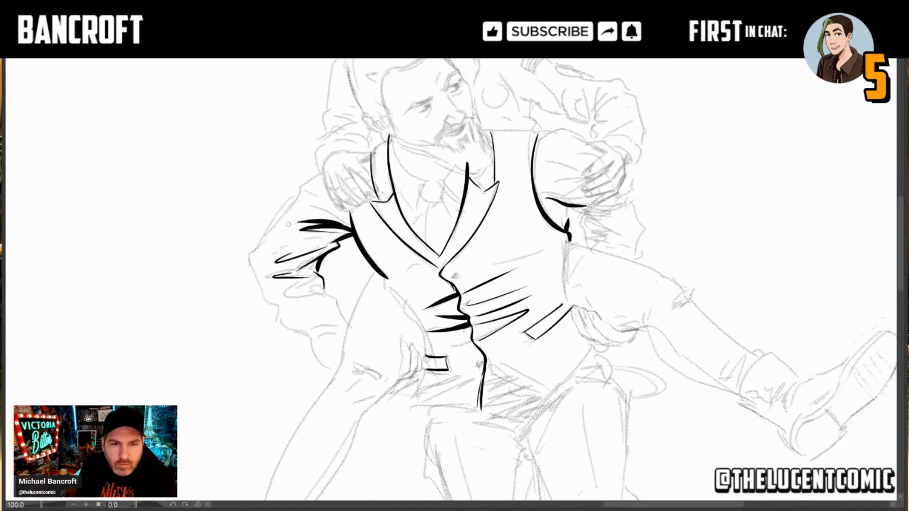
drag(351, 229, 312, 207)
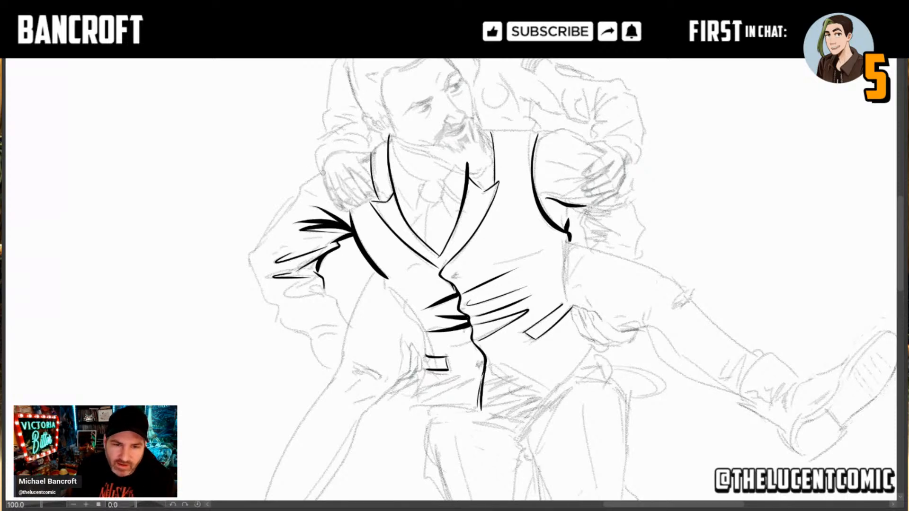
Step: Ink the outer contour of the man's right sleeve from the shoulder around the elbow and onto the forearm
mouse_move(324, 173)
mouse_down()
mouse_move(277, 208)
mouse_move(250, 256)
mouse_up()
key(ctrl+z)
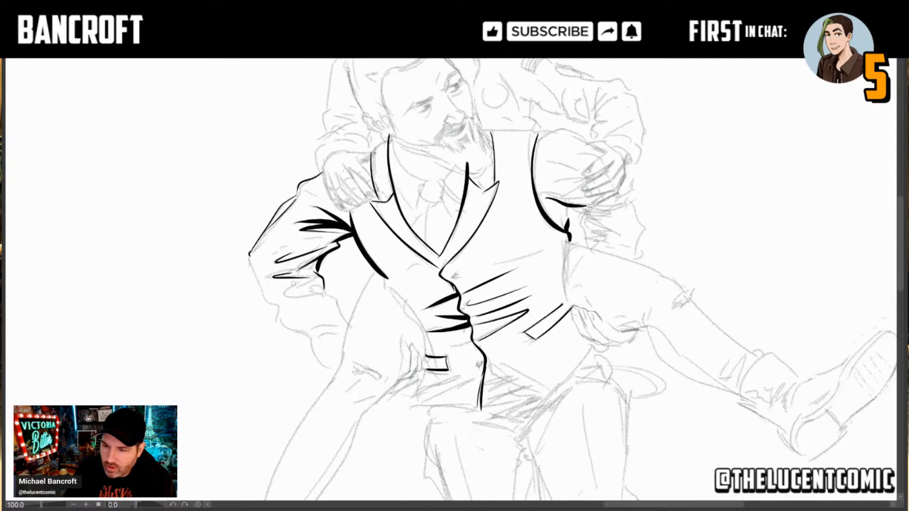
drag(303, 317, 261, 268)
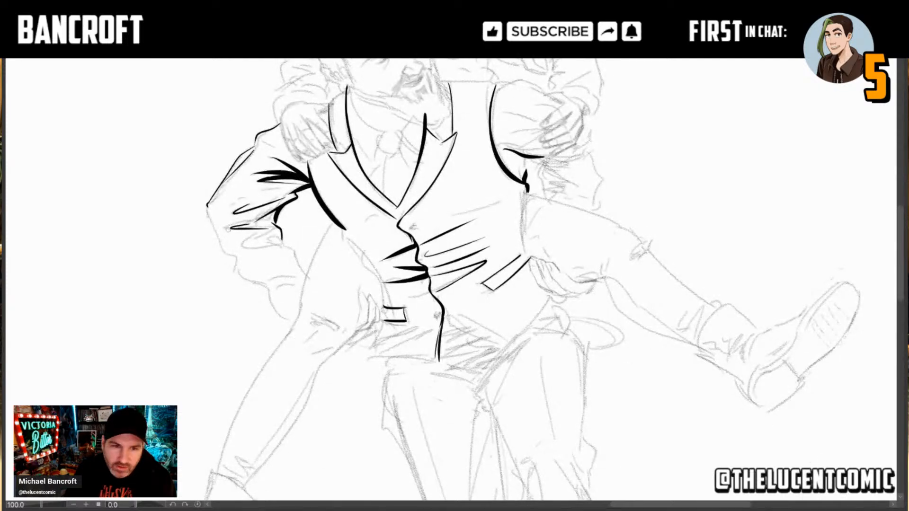
mouse_move(206, 207)
mouse_down()
mouse_move(236, 276)
mouse_move(253, 285)
mouse_up()
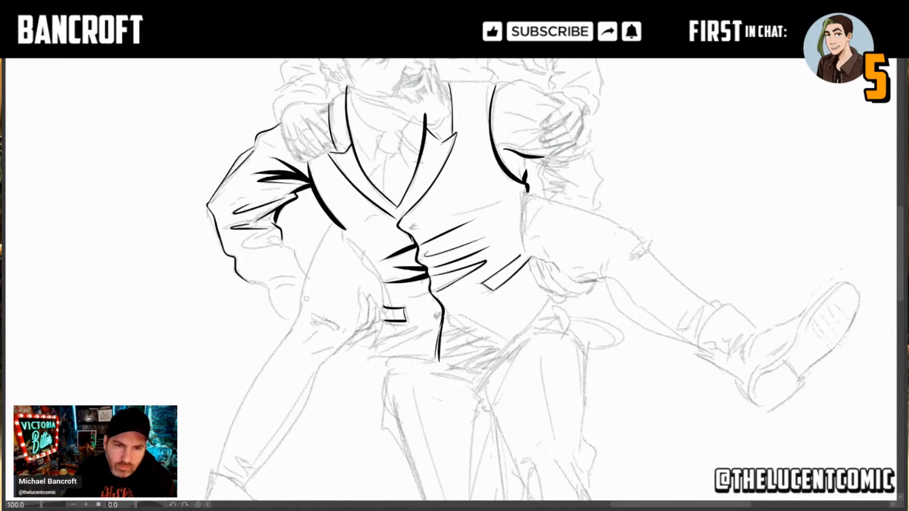
Step: Ink the folds inside the right elbow, thicken the crook's shadow and start the forearm's inner edge
drag(241, 245, 281, 243)
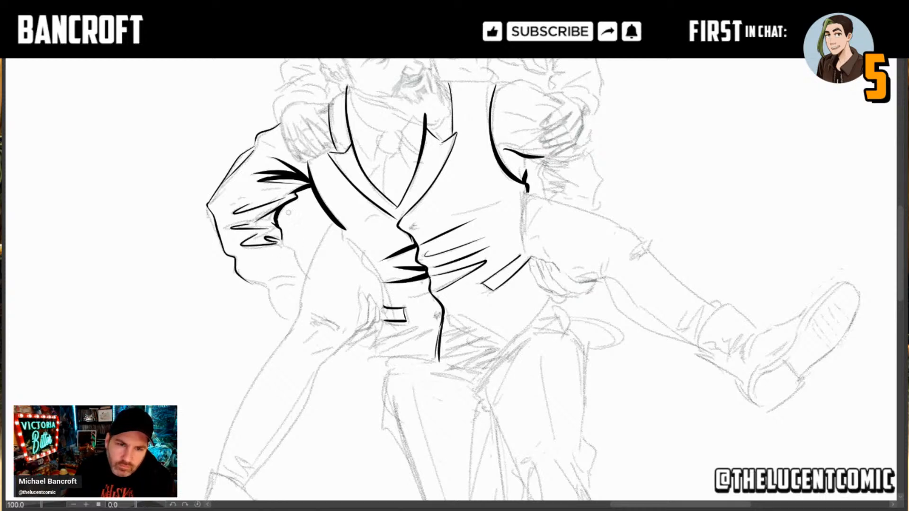
drag(278, 225, 279, 211)
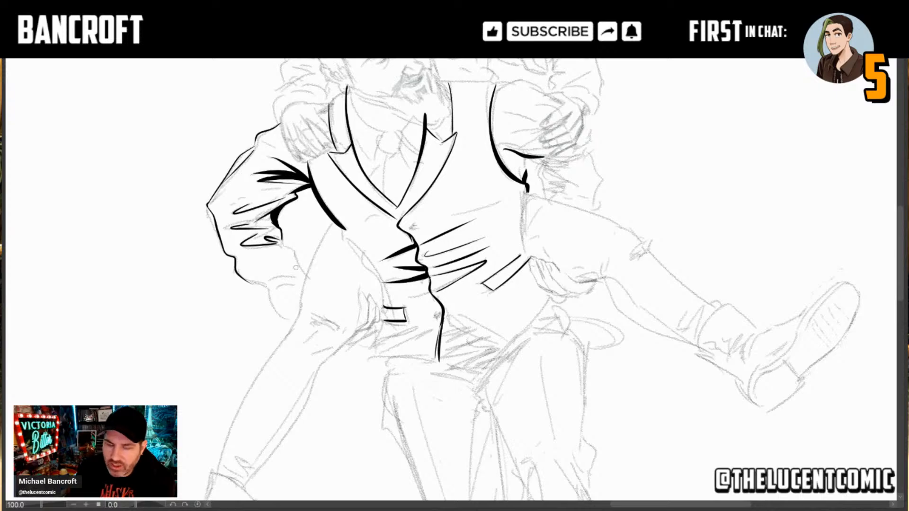
drag(281, 243, 293, 249)
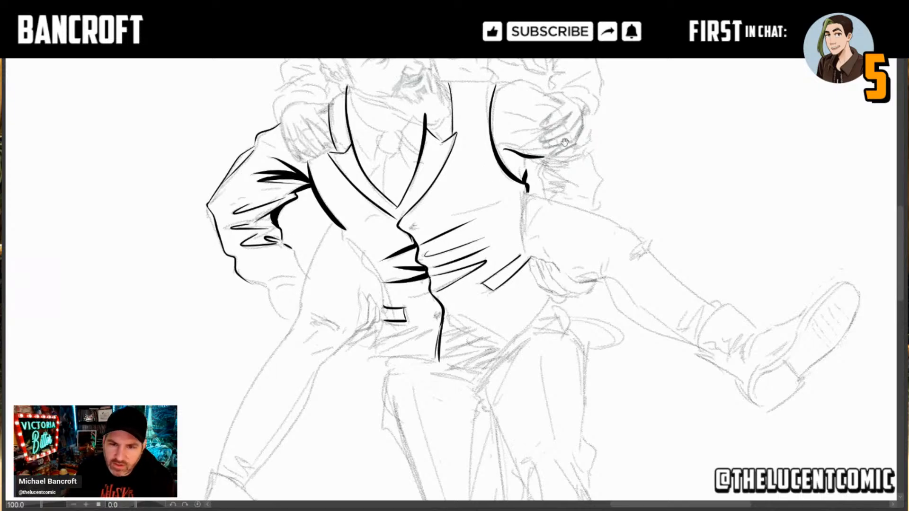
drag(565, 142, 559, 260)
drag(620, 409, 874, 204)
drag(377, 490, 581, 382)
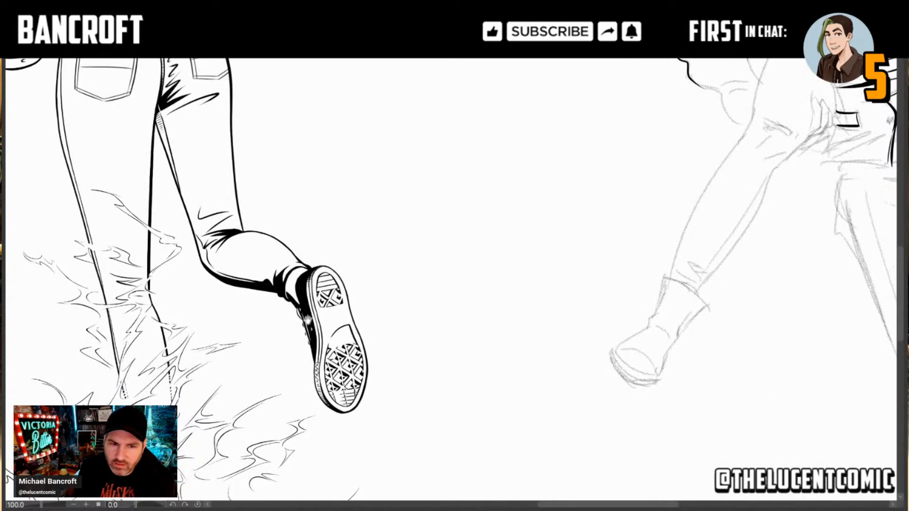
mouse_move(786, 179)
mouse_down()
mouse_move(464, 293)
mouse_move(365, 385)
mouse_move(353, 509)
mouse_up()
drag(483, 313, 485, 317)
drag(401, 146, 412, 235)
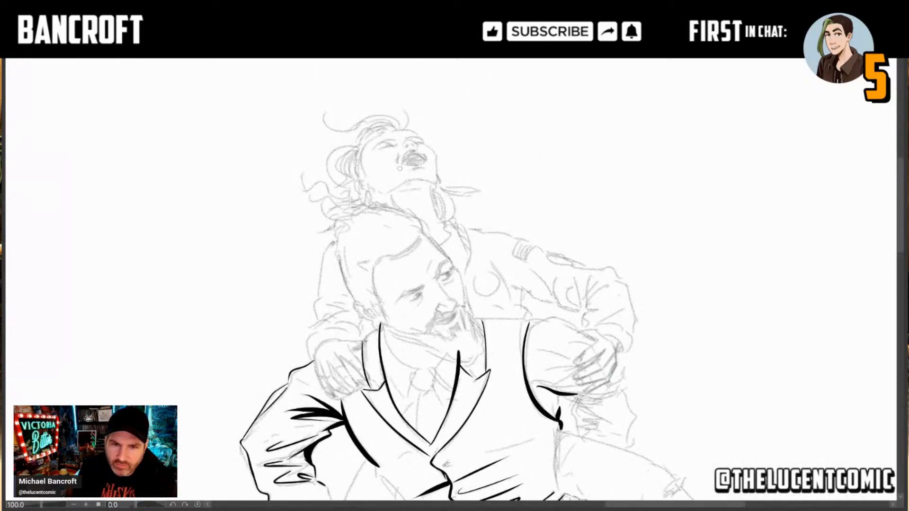
Step: Ink the inner and outer edges of the right forearm sleeve down to the carried leg, with short folds near the cuff
mouse_move(397, 487)
mouse_down()
mouse_move(402, 294)
mouse_move(436, 211)
mouse_up()
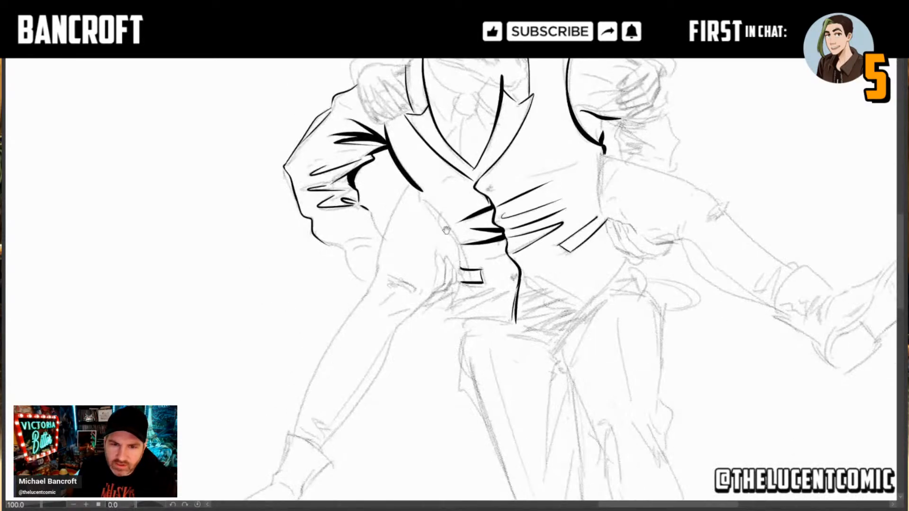
drag(384, 236, 361, 205)
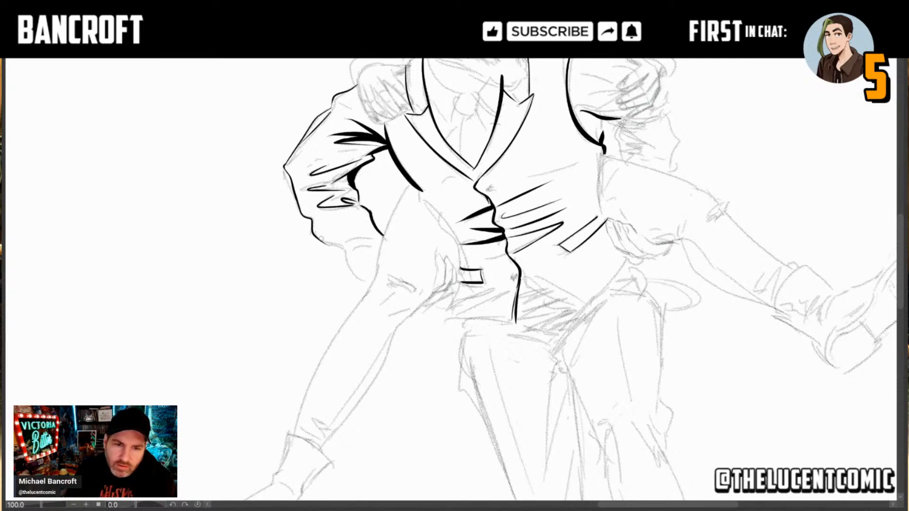
drag(314, 233, 365, 275)
key(ctrl+z)
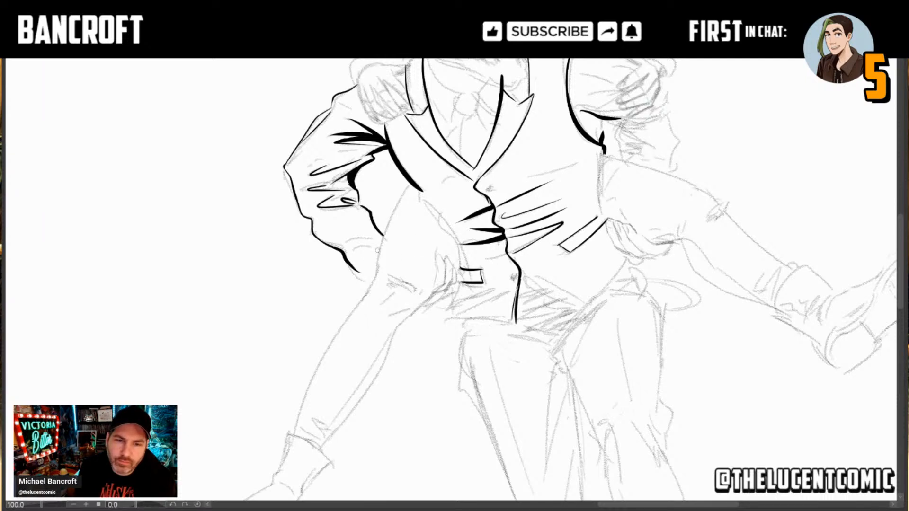
mouse_move(382, 250)
mouse_down()
mouse_move(341, 248)
mouse_move(380, 249)
mouse_move(377, 238)
mouse_up()
key(ctrl+z)
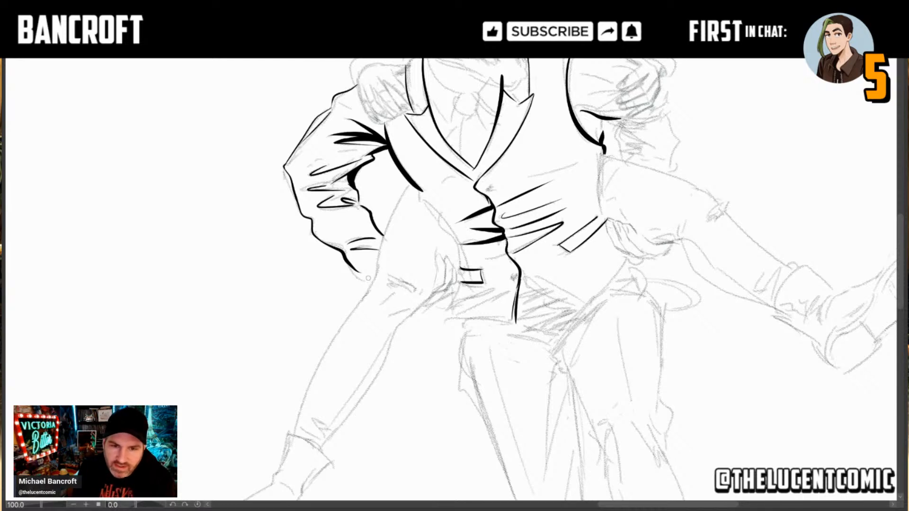
mouse_move(352, 266)
mouse_down()
mouse_move(374, 280)
mouse_move(379, 269)
mouse_up()
Step: Ink the vest's top button and the long thin crease running from near it across the man's left side
key(ctrl+z)
key(ctrl+z)
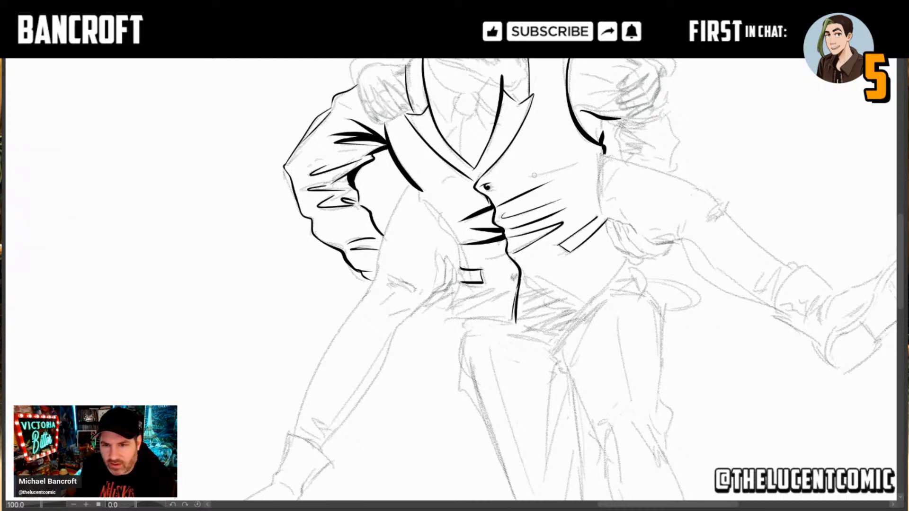
drag(521, 177, 578, 163)
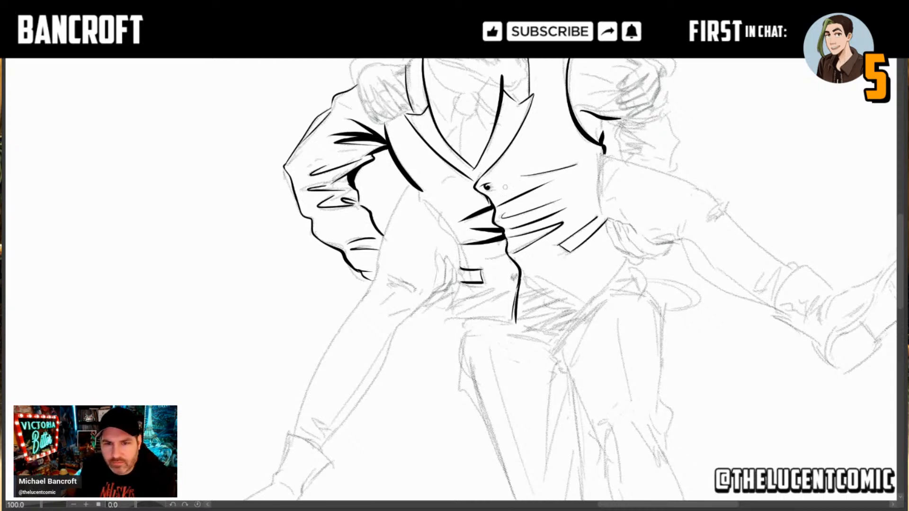
Step: Ink the necktie between the lapels with a heavy shadow under the knot and thin lines for its edges
drag(506, 204, 457, 274)
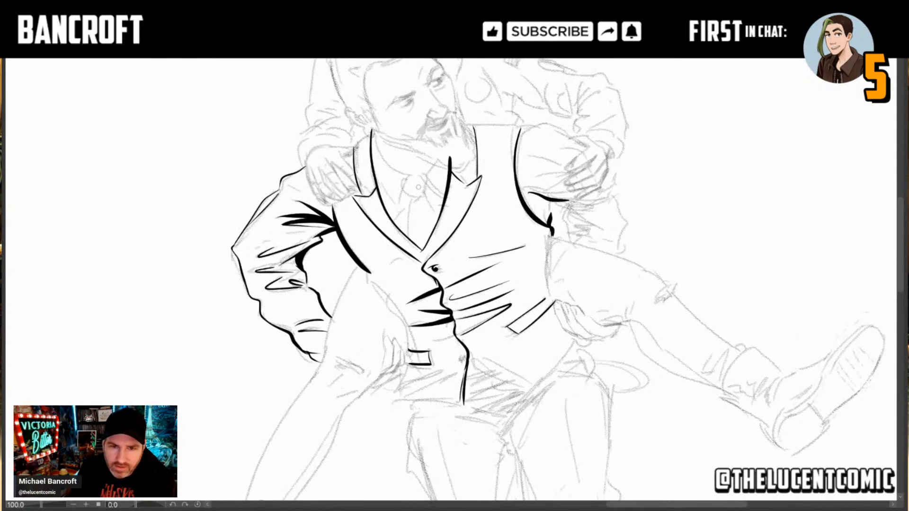
drag(416, 193, 408, 239)
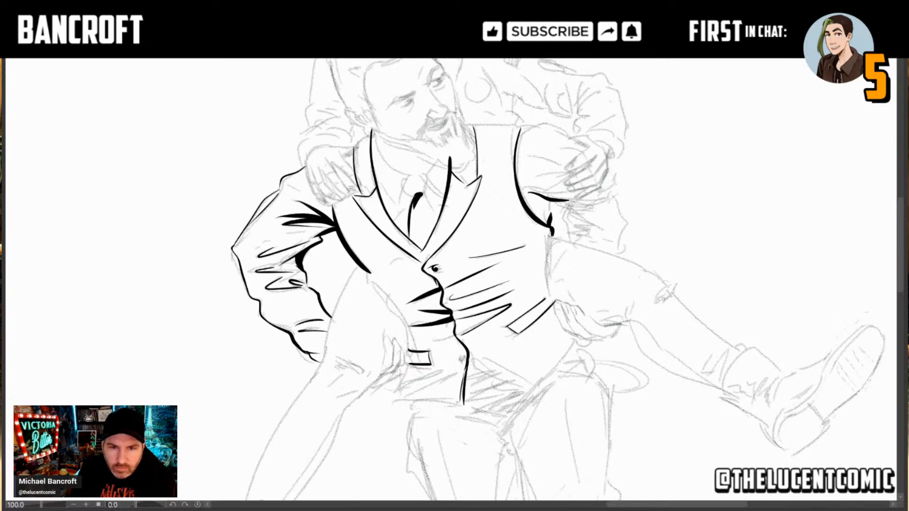
mouse_move(416, 196)
mouse_down()
mouse_move(409, 247)
mouse_move(408, 239)
mouse_up()
key(ctrl+z)
key(ctrl+z)
key(ctrl+z)
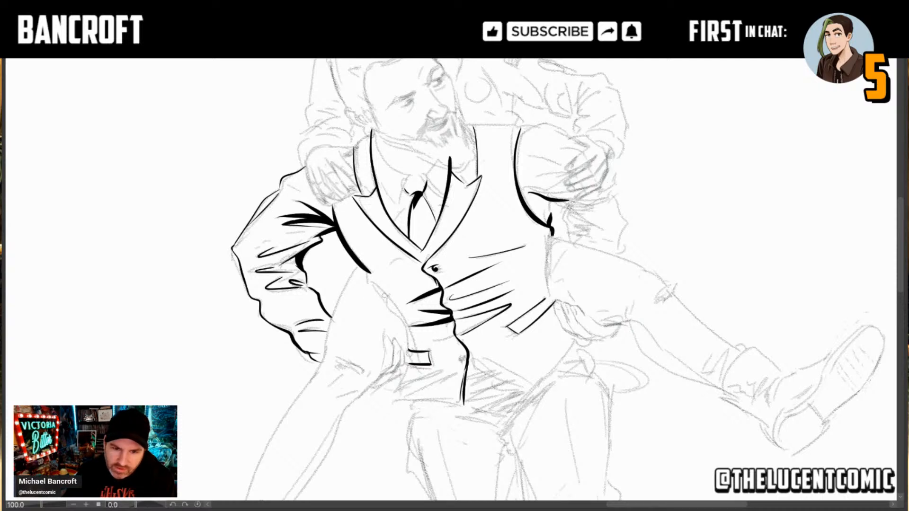
Step: Ink the vest's side edge on the man's right from the armhole to the waist, with a small thick crease joining them
drag(372, 284, 409, 337)
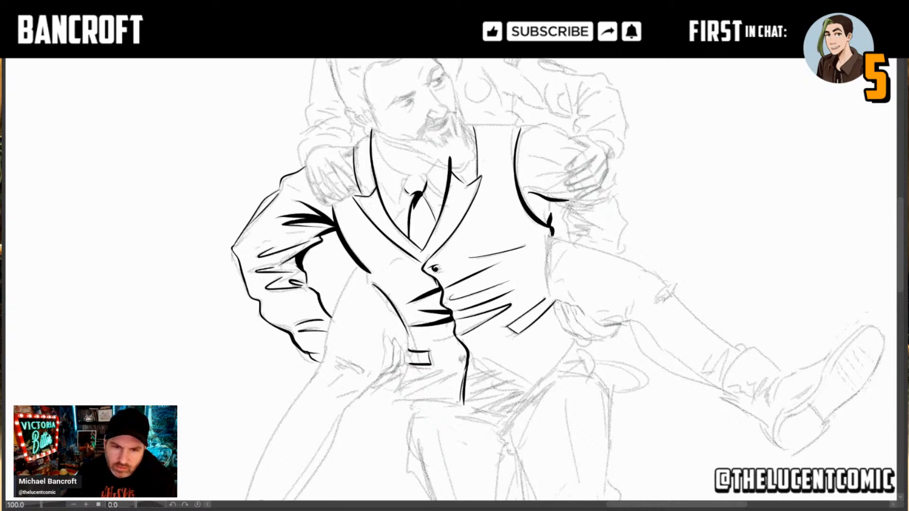
mouse_move(379, 289)
mouse_down()
mouse_move(368, 273)
mouse_move(367, 282)
mouse_move(396, 299)
mouse_move(372, 286)
mouse_move(390, 295)
mouse_up()
key(ctrl+z)
key(ctrl+z)
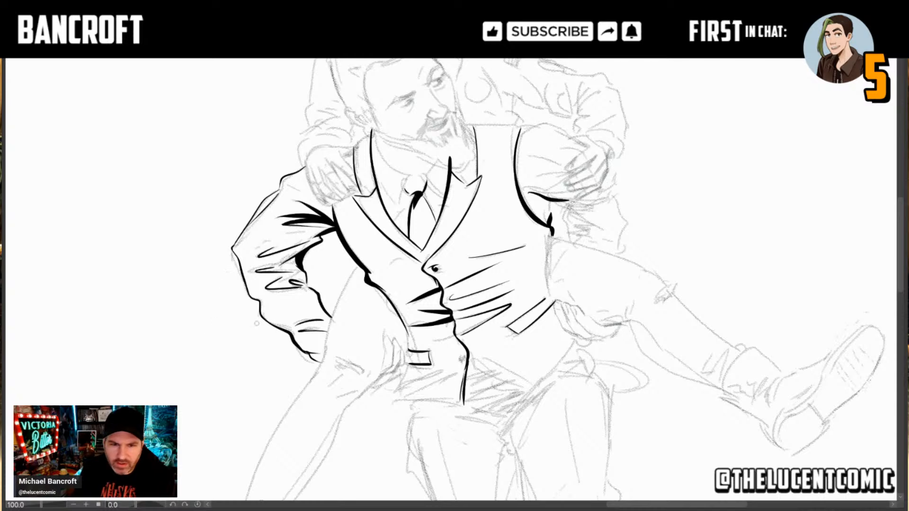
Step: Ink the pointed hem of the vest's left panel from the front closure down to the tip and up toward the hip
drag(334, 381, 341, 328)
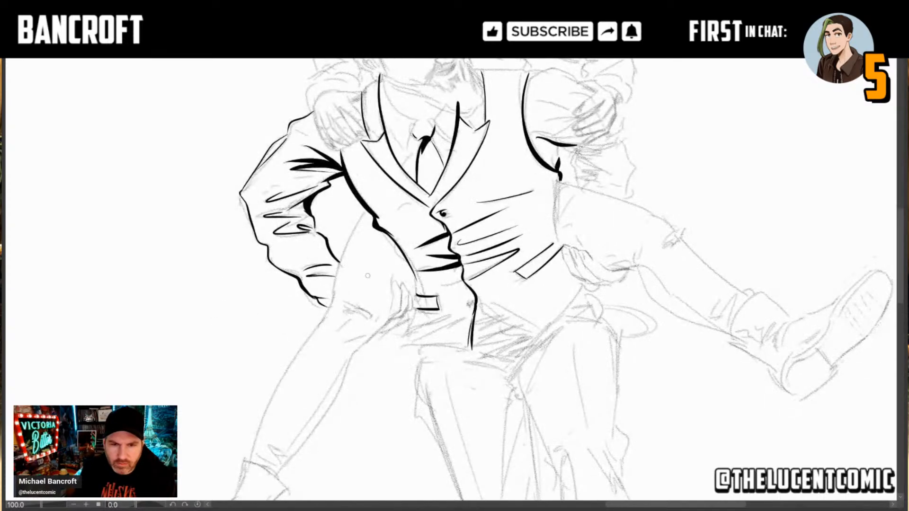
drag(476, 265, 414, 301)
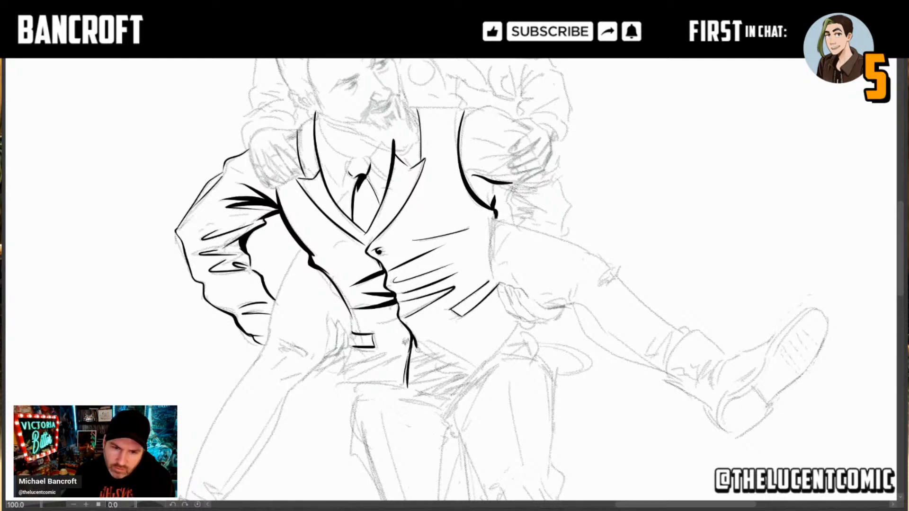
drag(416, 349, 469, 367)
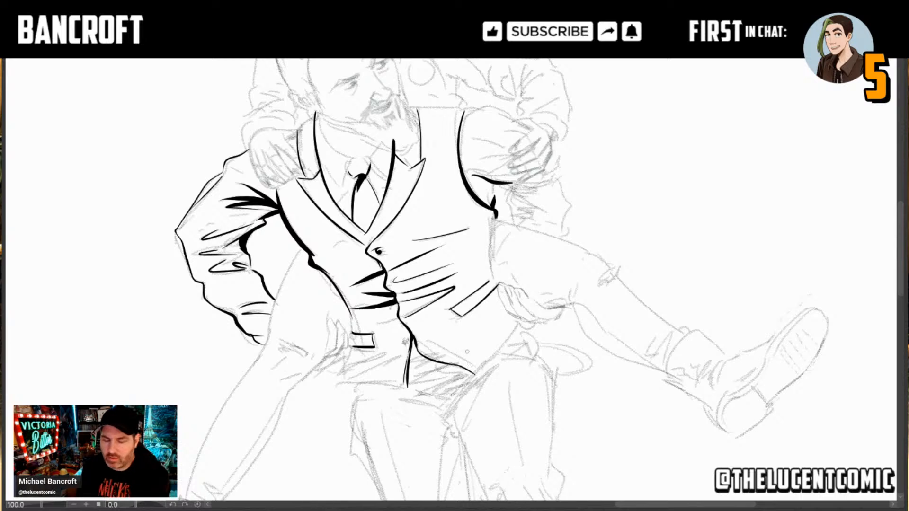
mouse_move(447, 362)
mouse_down()
mouse_move(475, 372)
mouse_move(430, 359)
mouse_move(502, 353)
mouse_up()
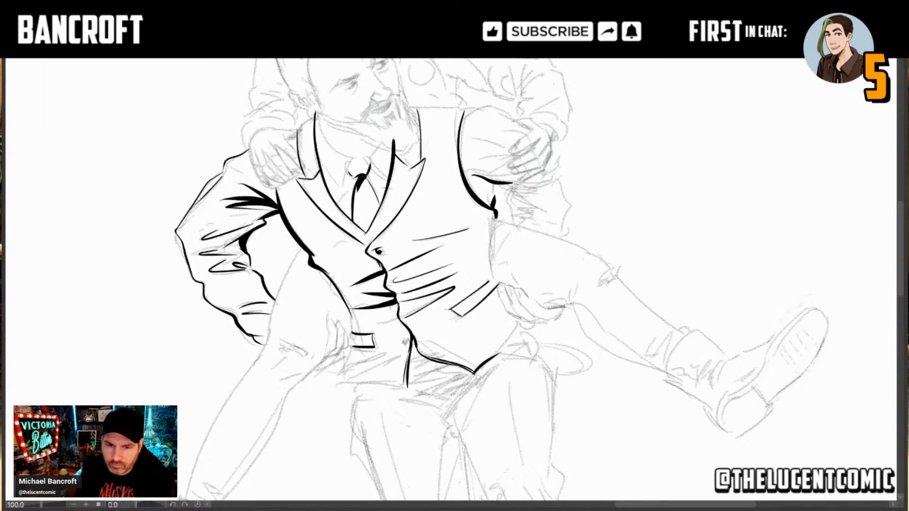
Step: Ink a heavy tapered shadow under the vest's left hem point, along the crease at the top of the trouser leg
drag(457, 400, 489, 301)
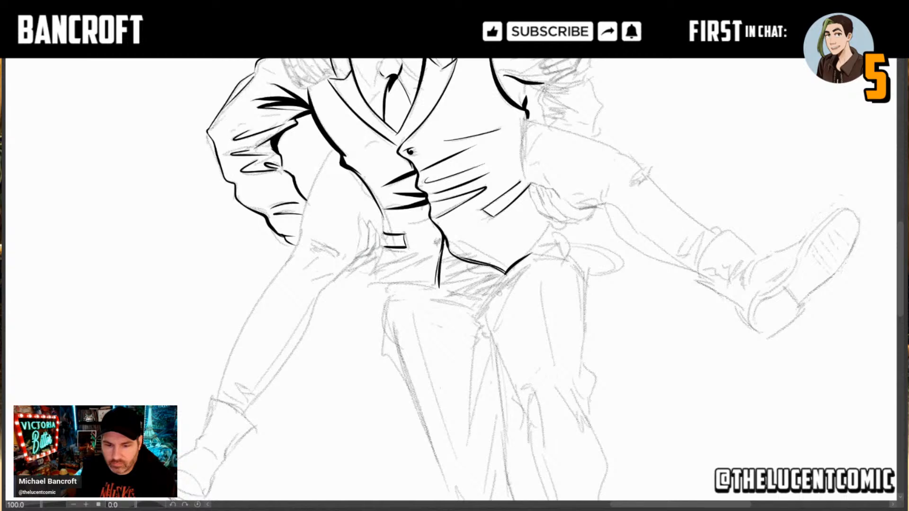
drag(481, 309, 537, 267)
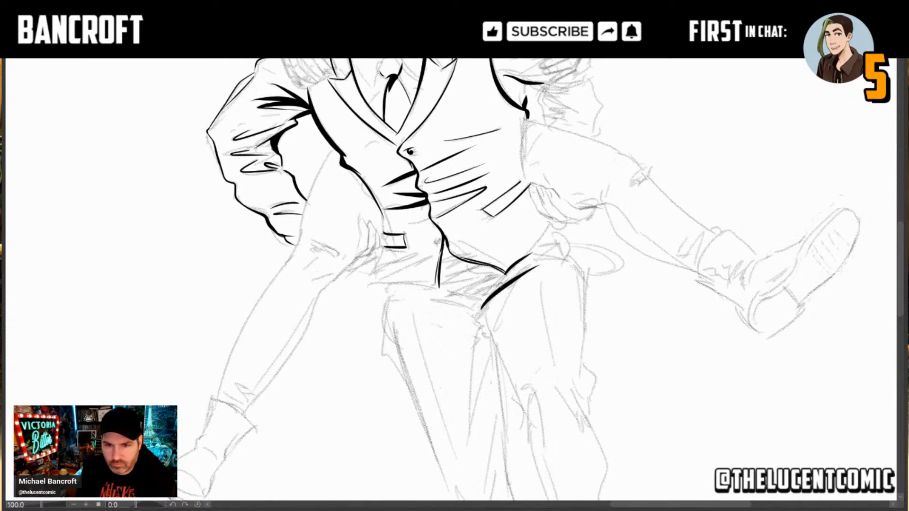
drag(487, 301, 531, 266)
drag(493, 293, 528, 260)
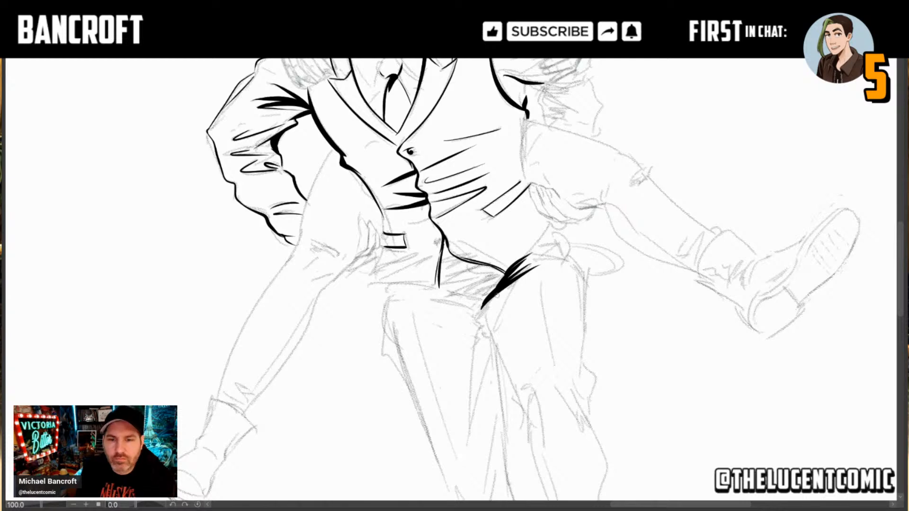
drag(480, 318, 491, 307)
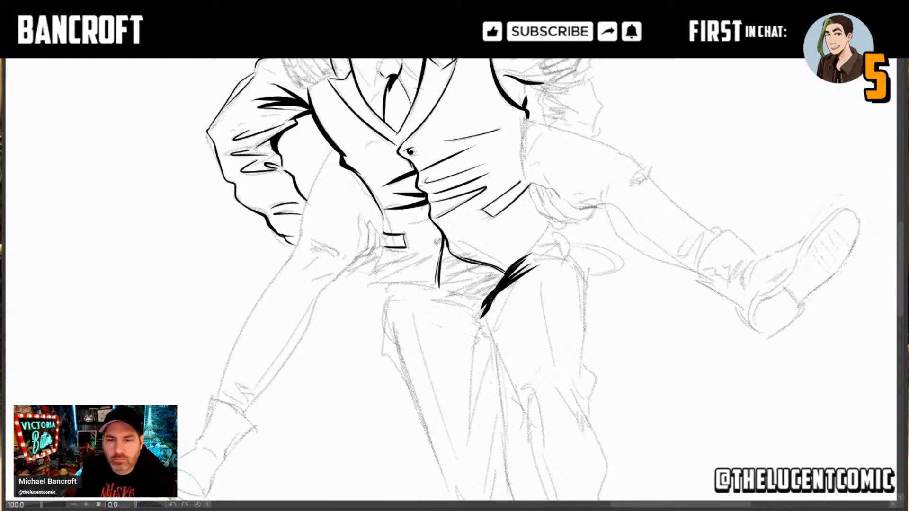
Step: Ink the side and bottom hem of the vest's right panel, with thick fold strokes on the trousers just below it
mouse_move(465, 306)
mouse_down()
mouse_move(407, 295)
mouse_move(484, 306)
mouse_move(374, 284)
mouse_move(375, 272)
mouse_move(373, 284)
mouse_up()
key(ctrl+z)
key(ctrl+z)
key(ctrl+z)
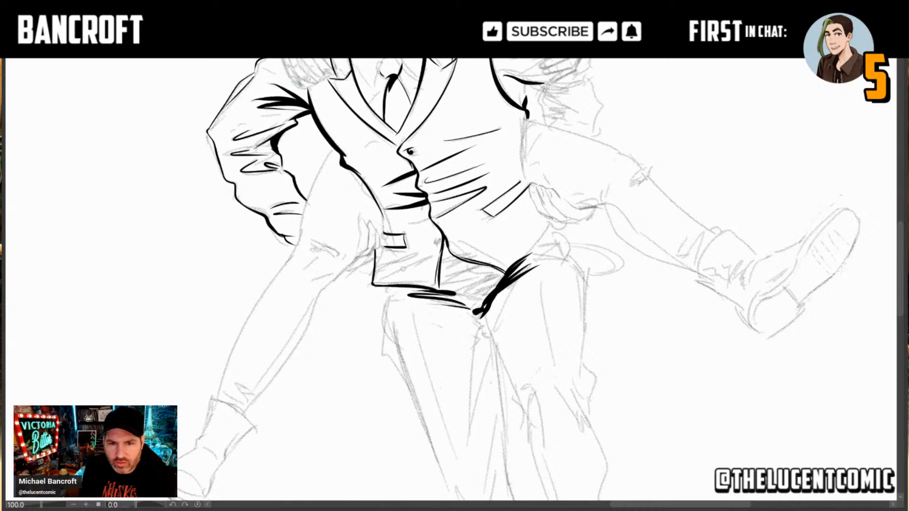
Step: Ink a thin diagonal crease on the vest's right panel between the welt pocket and the hem
mouse_move(385, 277)
mouse_down()
mouse_move(424, 258)
mouse_move(413, 258)
mouse_up()
key(ctrl+z)
key(ctrl+z)
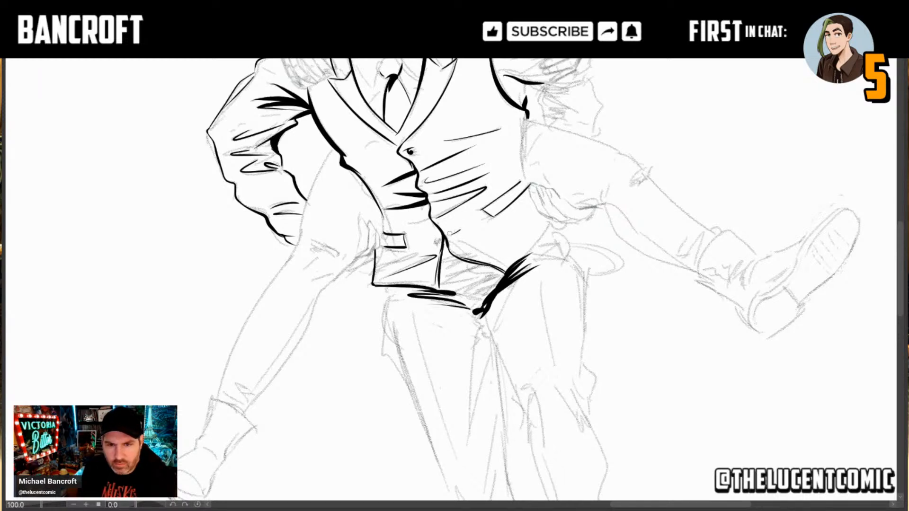
Step: Ink the vest's lower button and fill the gap between the two hem points with solid black, leaving small highlights
drag(436, 240, 434, 245)
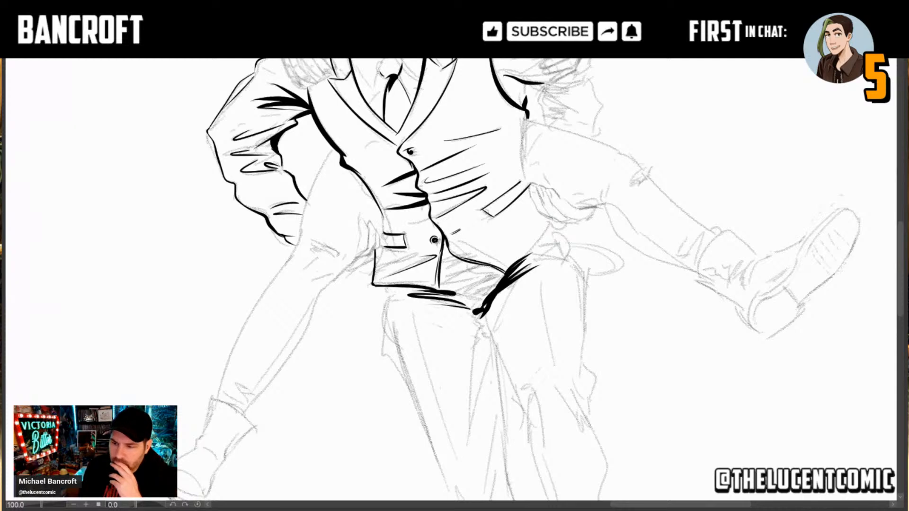
drag(486, 212, 431, 209)
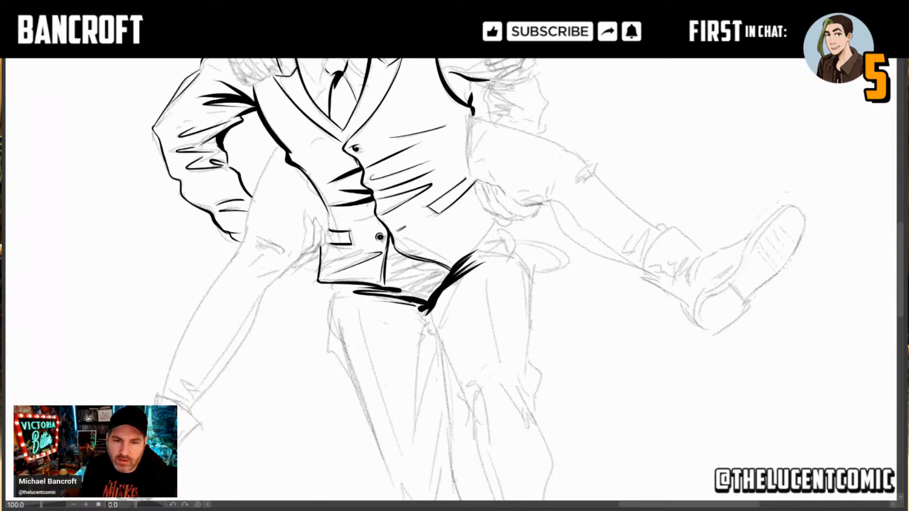
drag(398, 291, 428, 297)
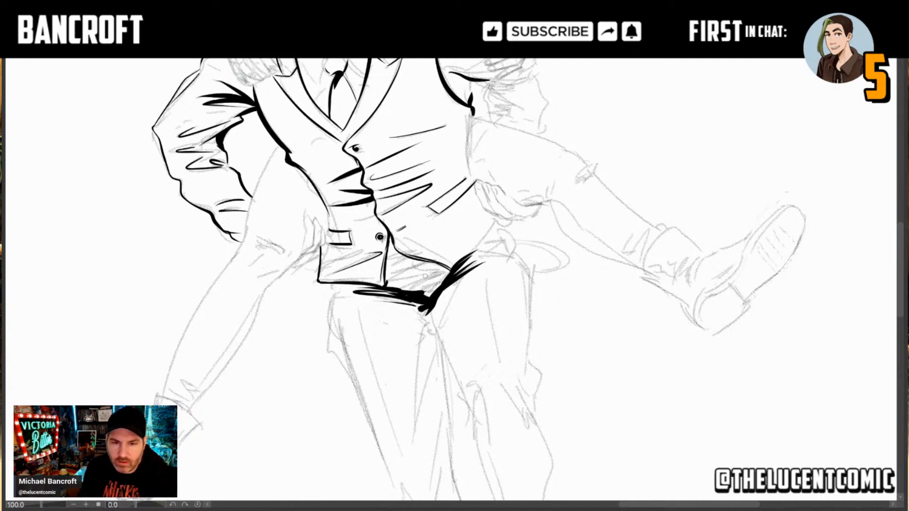
click(428, 275)
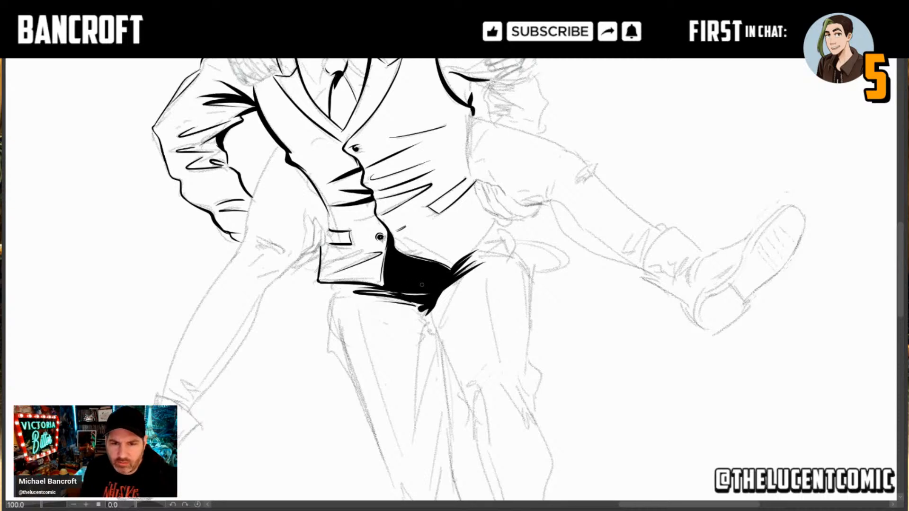
drag(424, 287, 413, 272)
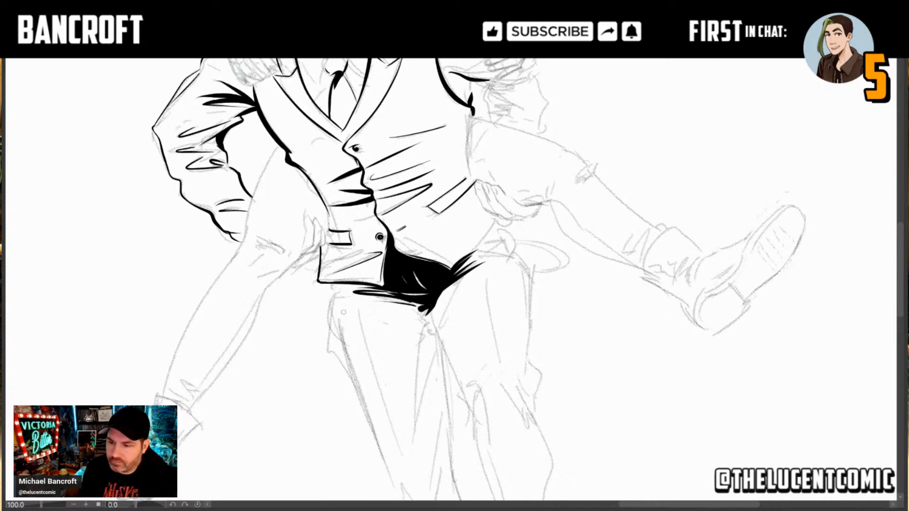
Step: Add tapered crease strokes at the top of the left trouser leg, just below the heavy hem shadow
drag(394, 343, 340, 356)
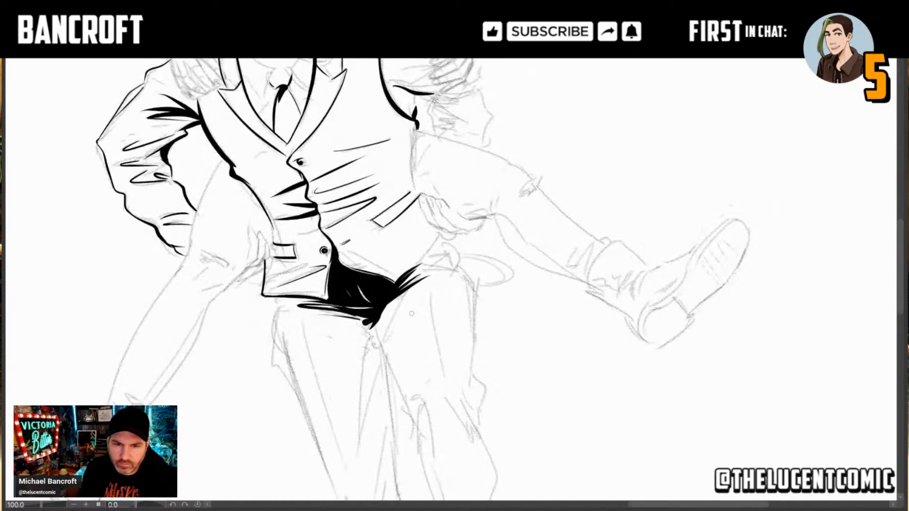
drag(428, 277, 401, 294)
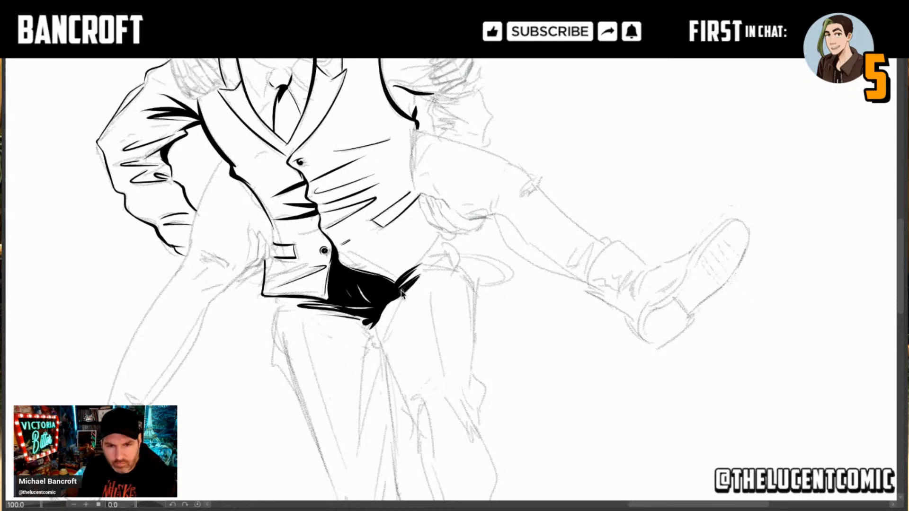
mouse_move(412, 286)
mouse_down()
mouse_move(386, 341)
mouse_move(400, 322)
mouse_up()
Step: Ink the inner edge of the right trouser leg from the crotch down past the knee with thick tapered strokes
key(space)
drag(425, 408, 424, 316)
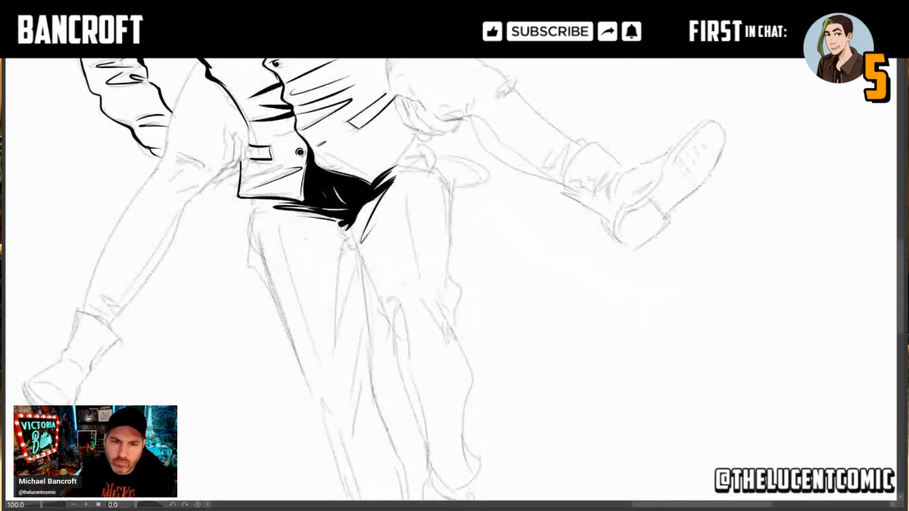
scroll(426, 322, down, 3)
scroll(405, 313, up, 2)
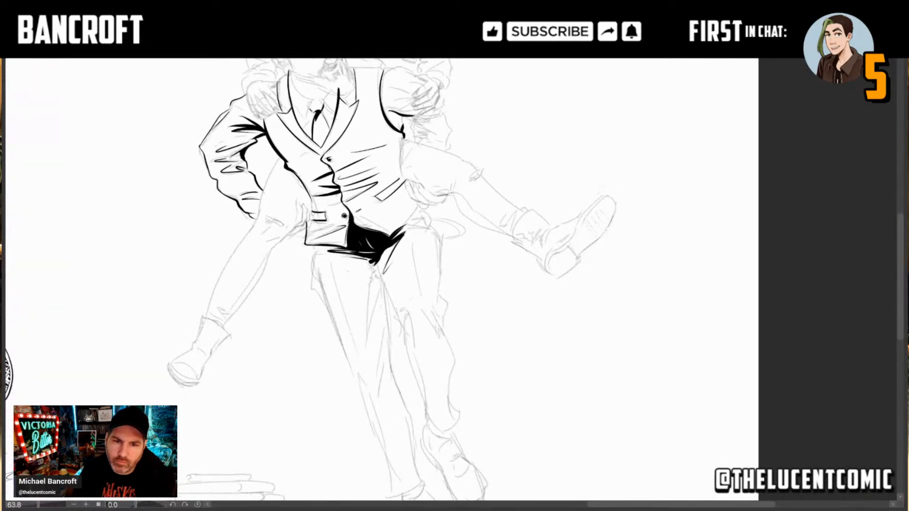
drag(392, 358, 399, 320)
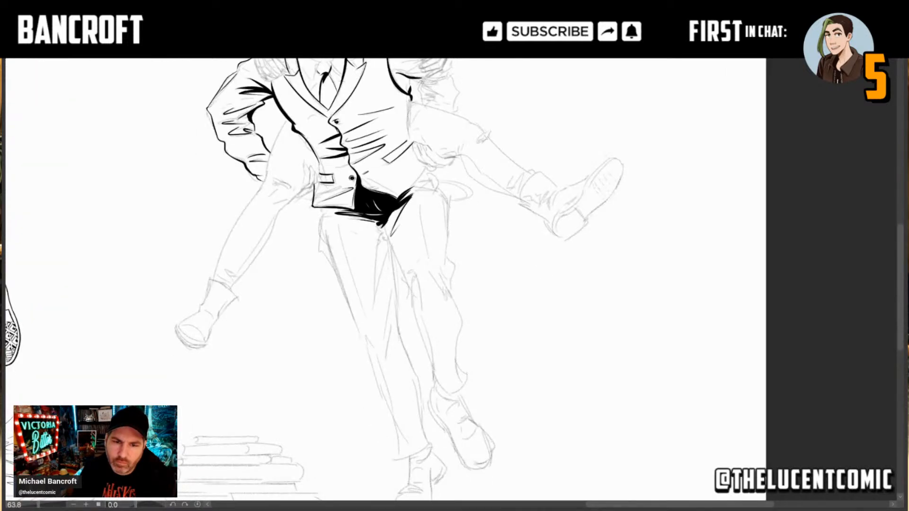
scroll(397, 330, up, 2)
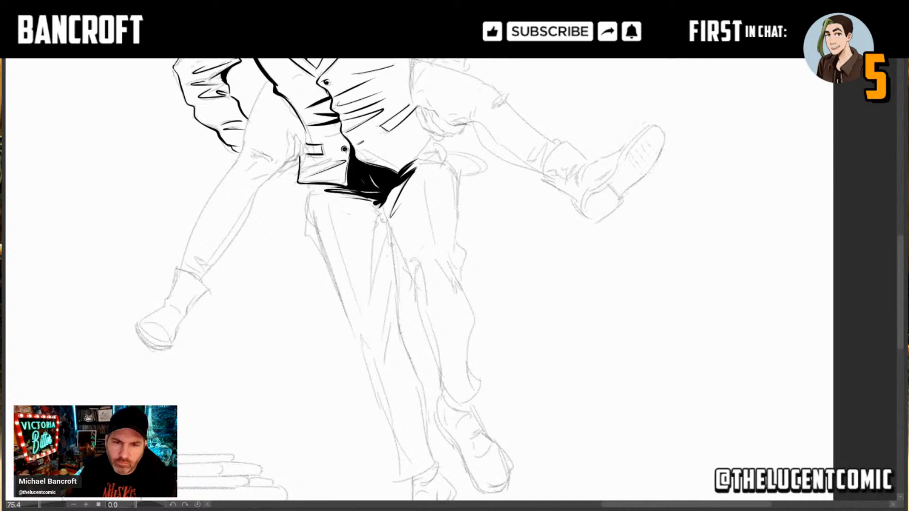
drag(391, 234, 400, 317)
key(ctrl+z)
drag(391, 235, 405, 345)
drag(395, 311, 415, 373)
key(ctrl+z)
key(ctrl+z)
drag(406, 341, 422, 384)
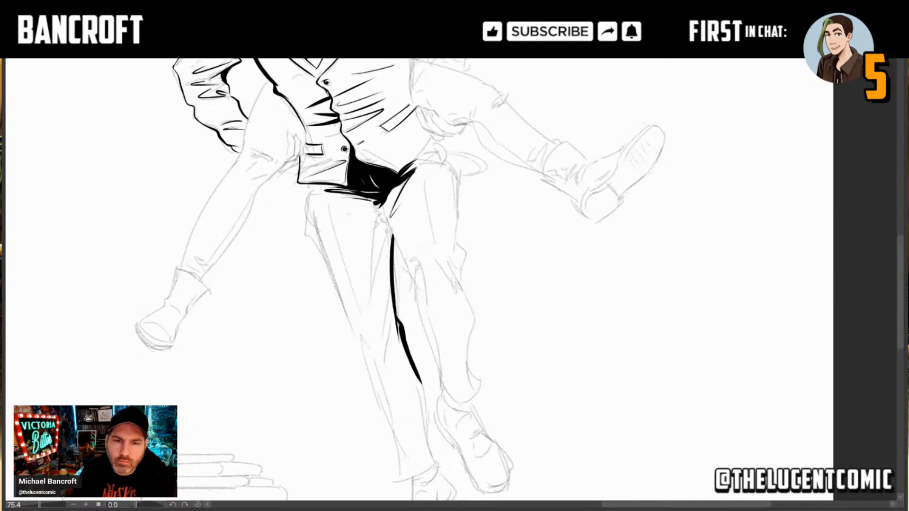
Step: Ink a heavy pointed fold running from the crotch down the inner thigh of the right trouser leg
drag(382, 215, 369, 279)
key(ctrl+z)
drag(382, 206, 374, 288)
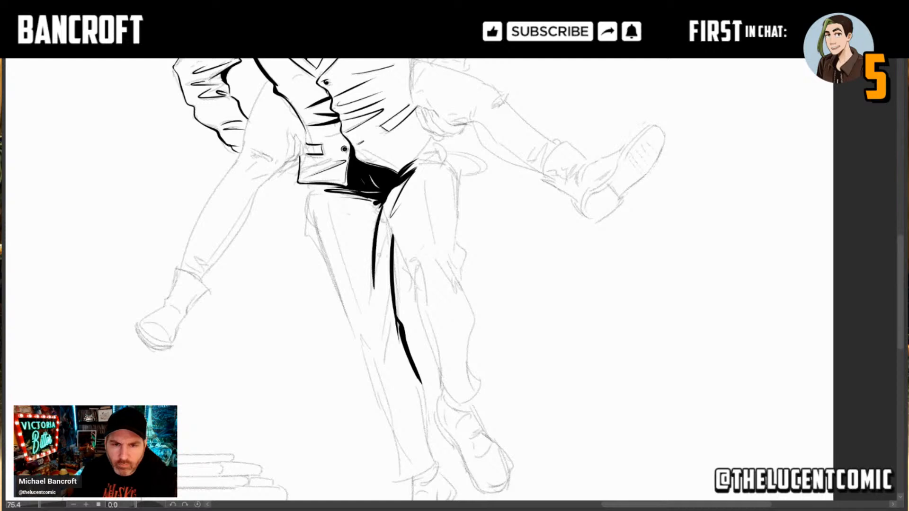
key(ctrl+z)
mouse_move(381, 212)
mouse_down()
mouse_move(369, 287)
mouse_move(390, 237)
mouse_up()
key(ctrl+z)
drag(370, 286, 388, 211)
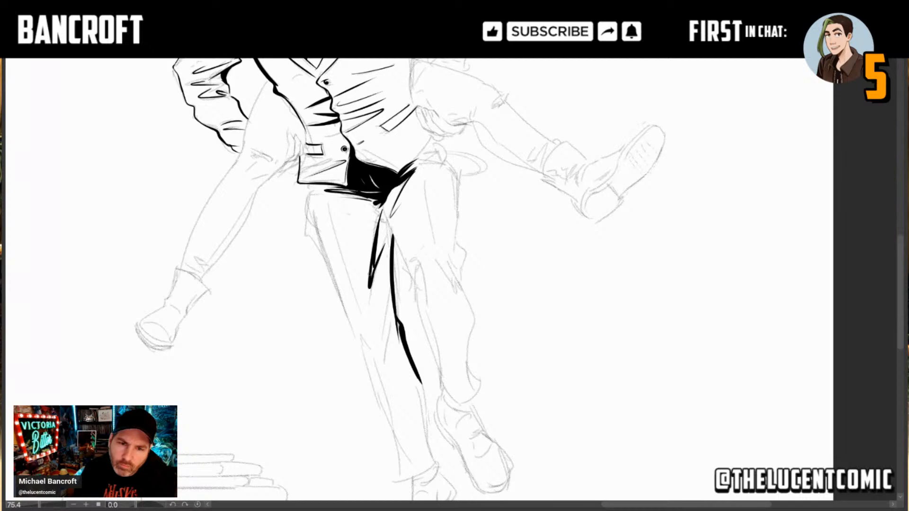
drag(373, 267, 372, 272)
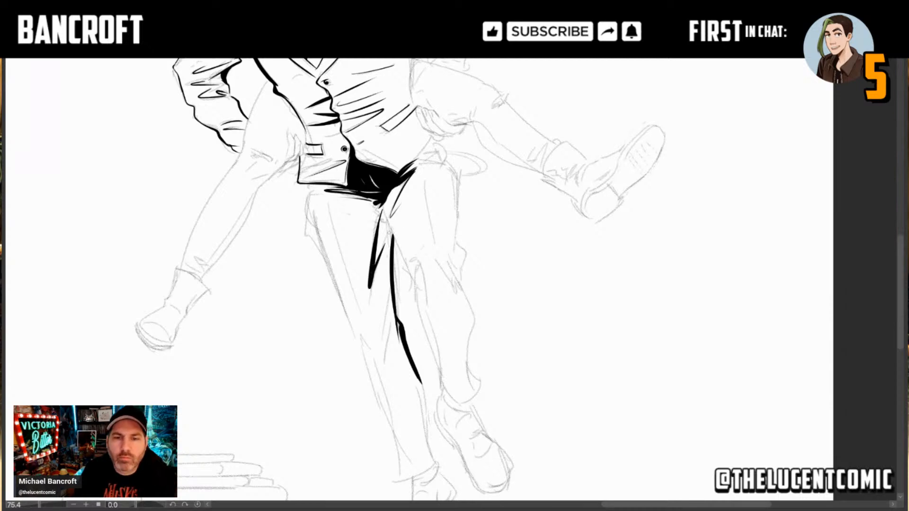
drag(371, 289, 376, 275)
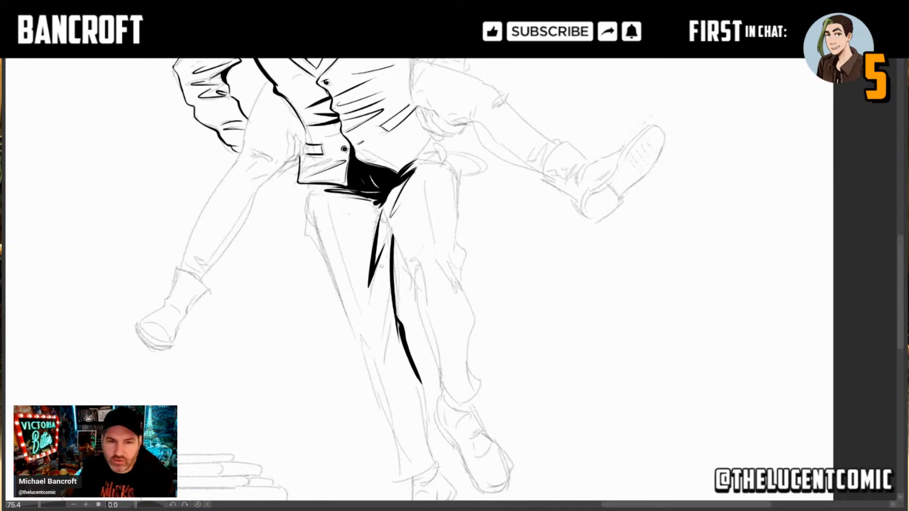
Step: Fill the crotch shadow with black so the pointed fold joins the inner line of the right trouser leg
scroll(382, 268, up, 3)
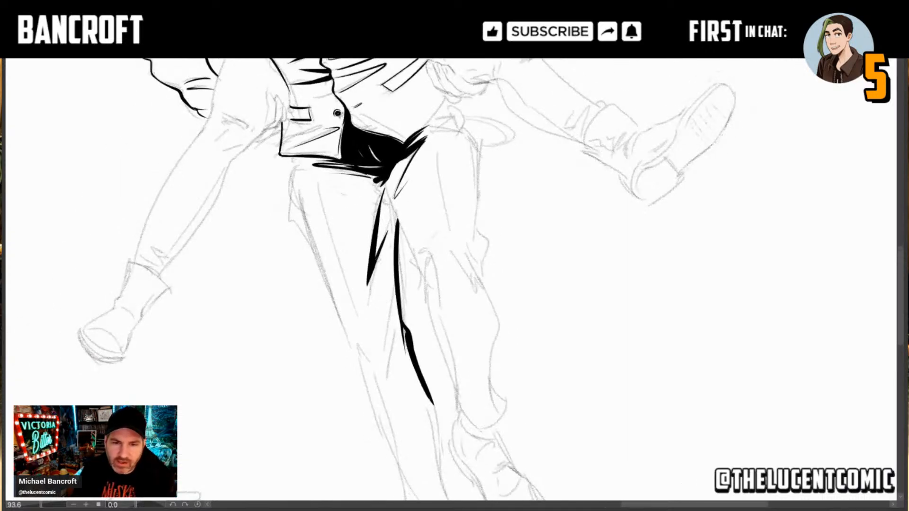
drag(386, 191, 388, 228)
key(ctrl+z)
drag(386, 192, 396, 237)
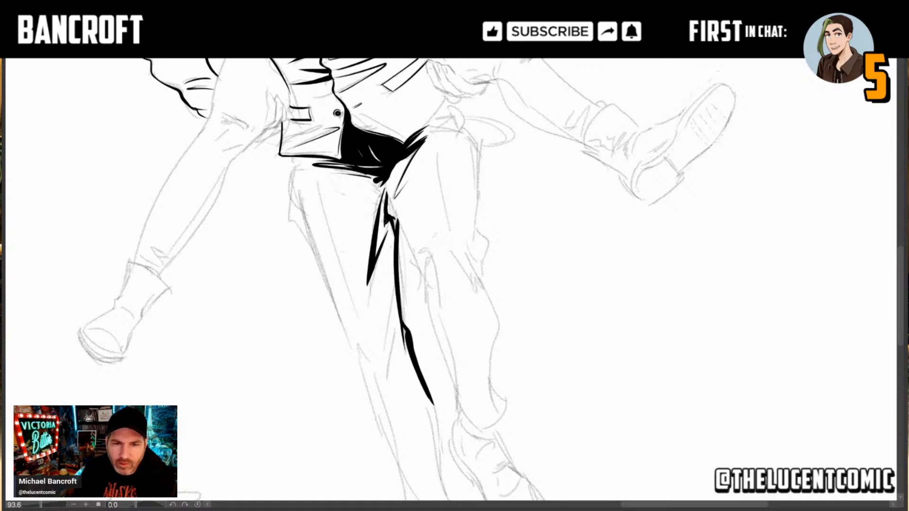
drag(386, 210, 384, 221)
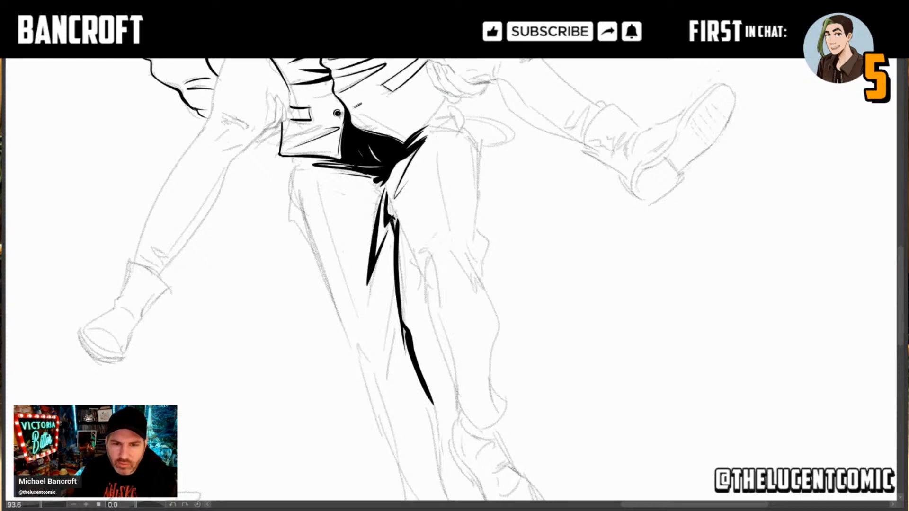
drag(394, 217, 387, 185)
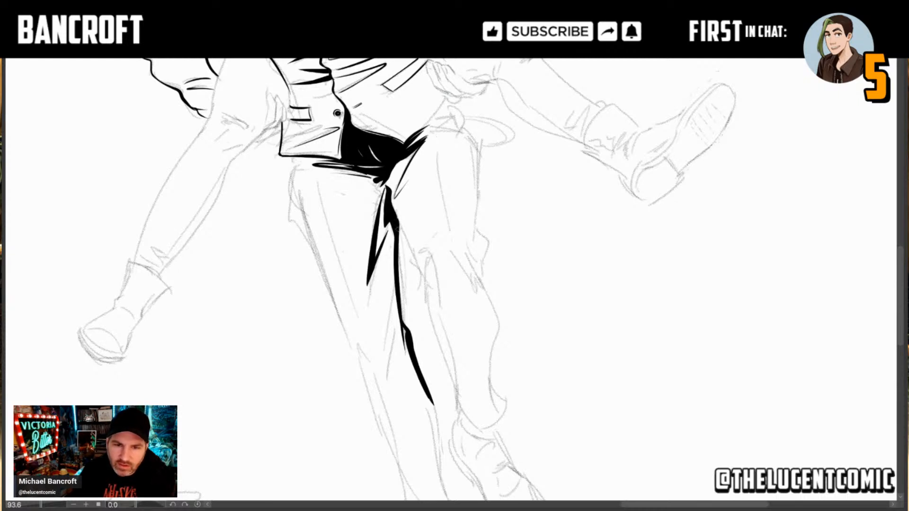
Step: Thicken the inner thigh line of the right trouser leg from the crotch down to the knee
drag(397, 221, 403, 296)
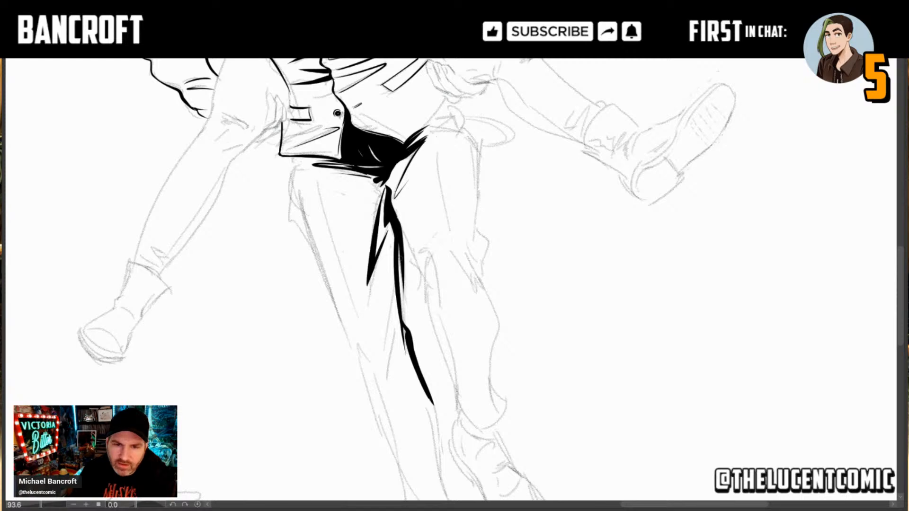
drag(398, 243, 405, 323)
drag(400, 253, 404, 324)
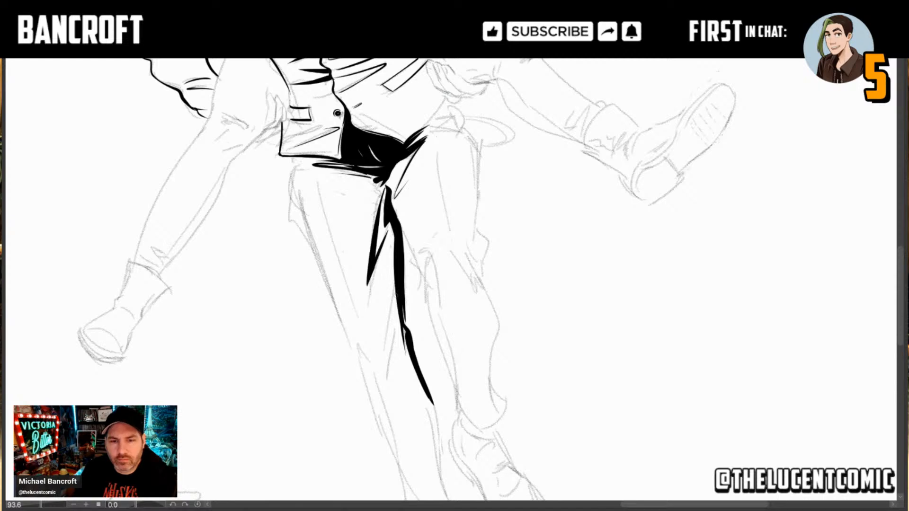
Step: Ink tapered folds branching off the inner thigh line toward the right knee, ending in a narrow hooked tip
drag(396, 273, 382, 360)
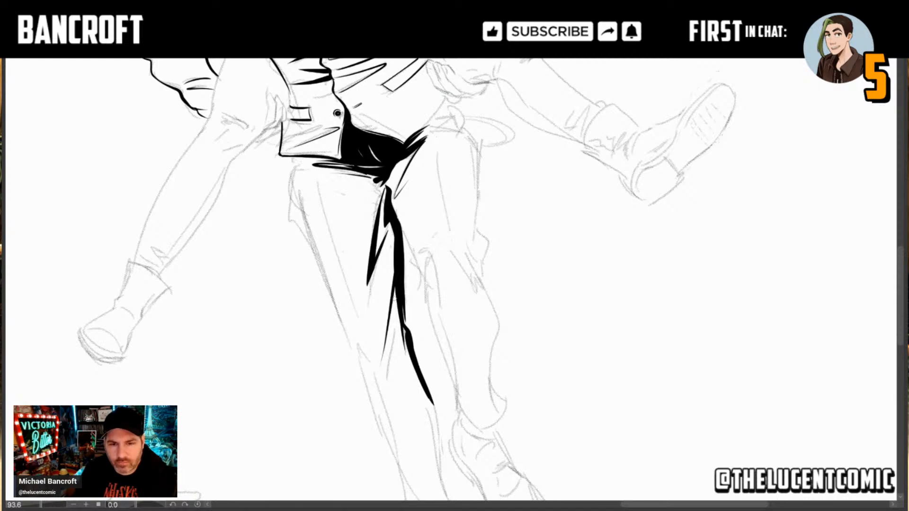
drag(396, 292, 387, 336)
drag(396, 288, 384, 359)
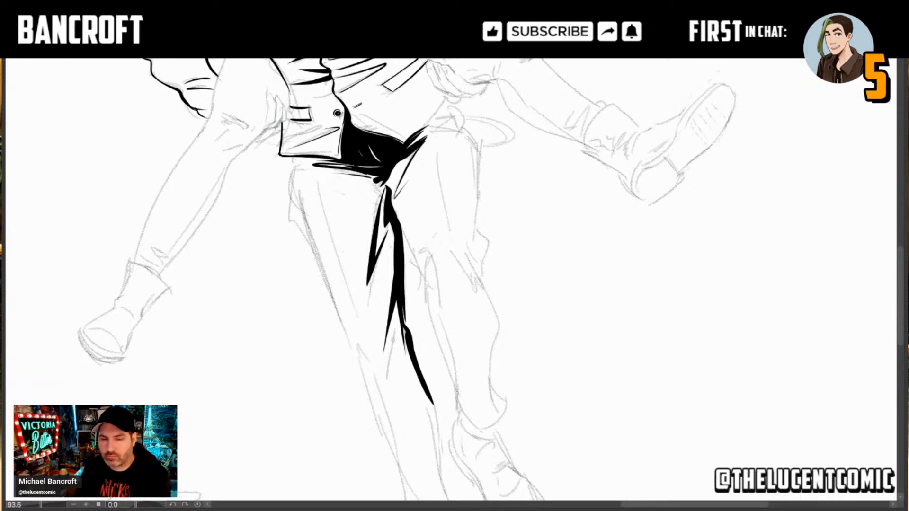
drag(394, 337, 386, 378)
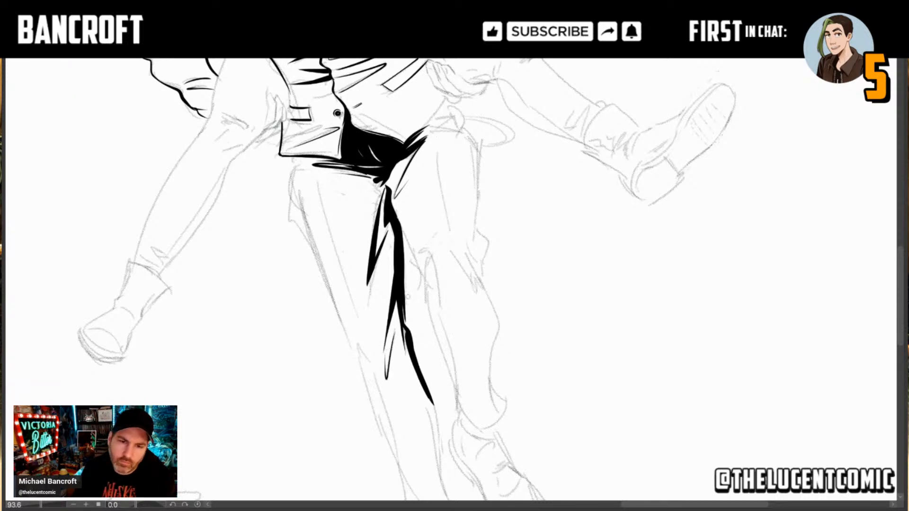
Step: Ink the outer edge of the right trouser leg from the vest hem past the pocket bulge down toward the knee
drag(389, 299, 371, 262)
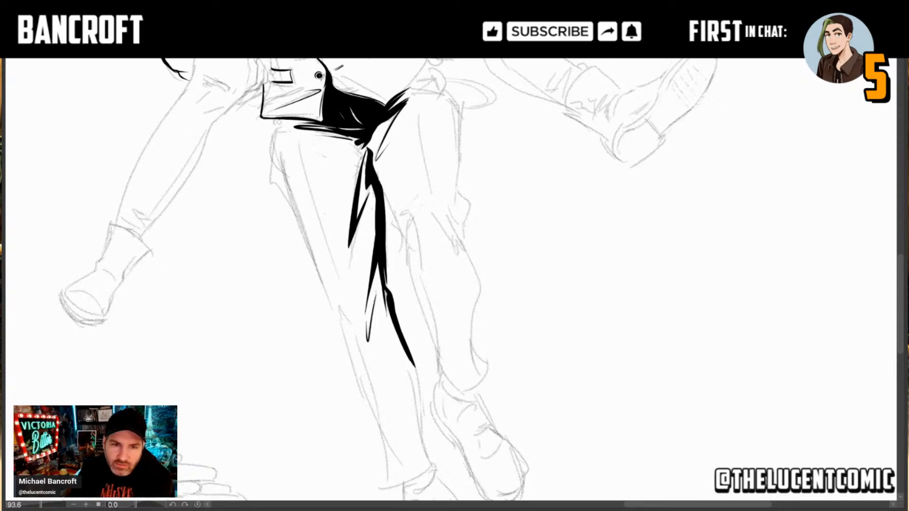
drag(281, 133, 276, 122)
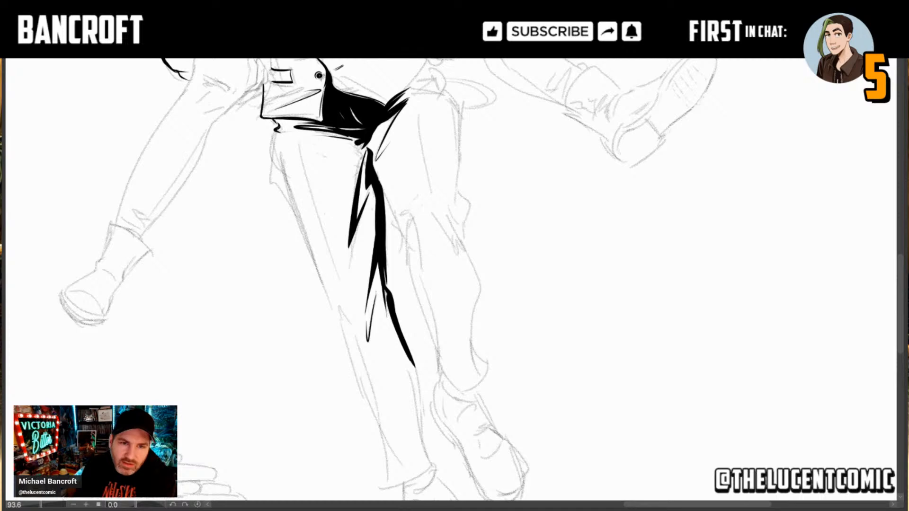
mouse_move(278, 130)
mouse_down()
mouse_move(270, 181)
mouse_move(296, 218)
mouse_up()
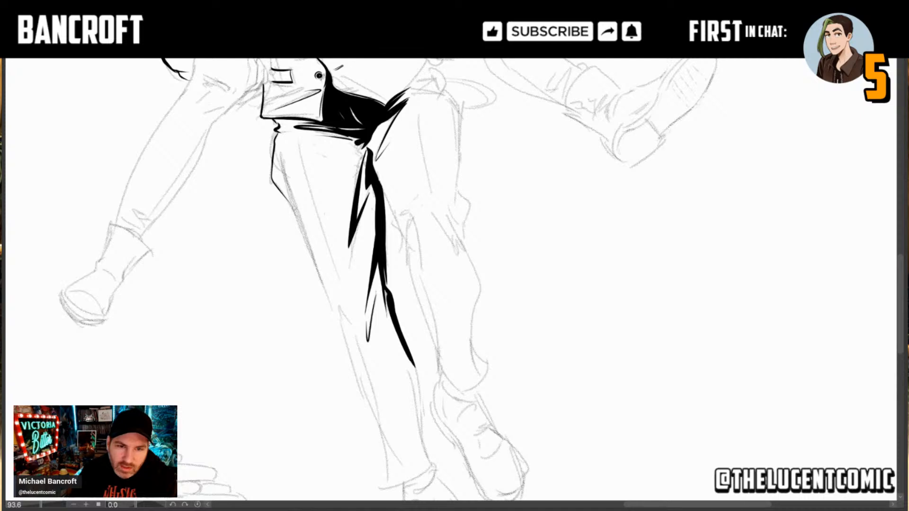
drag(299, 221, 284, 175)
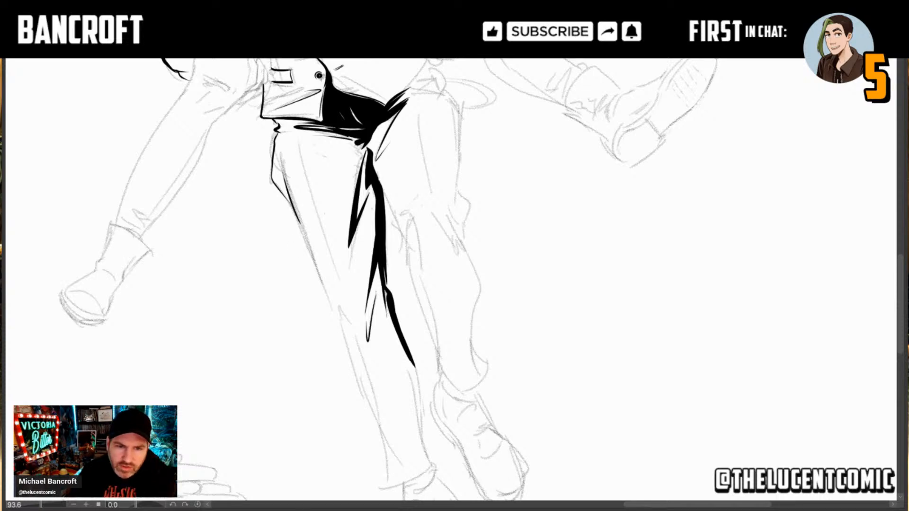
drag(290, 204, 334, 314)
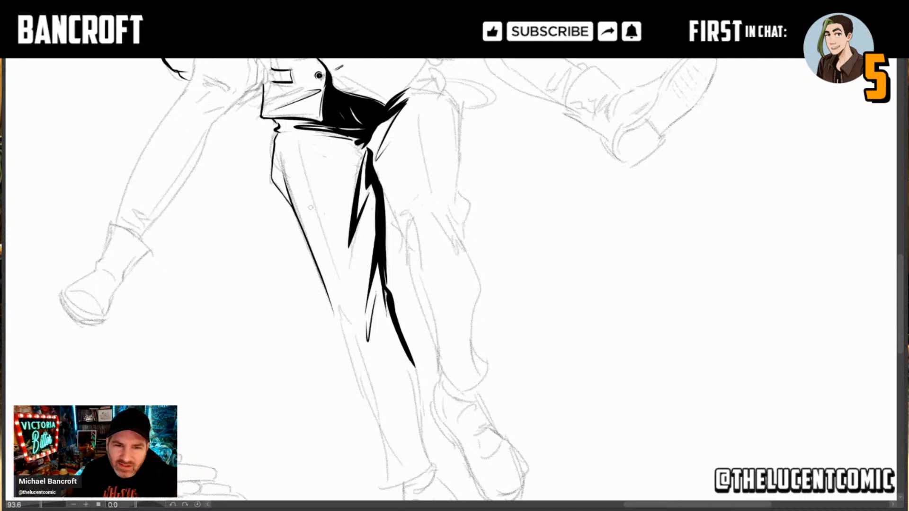
Step: Ink a long thin crease down the front of the right thigh, redoing the first stroke
drag(302, 152, 334, 289)
drag(309, 181, 312, 189)
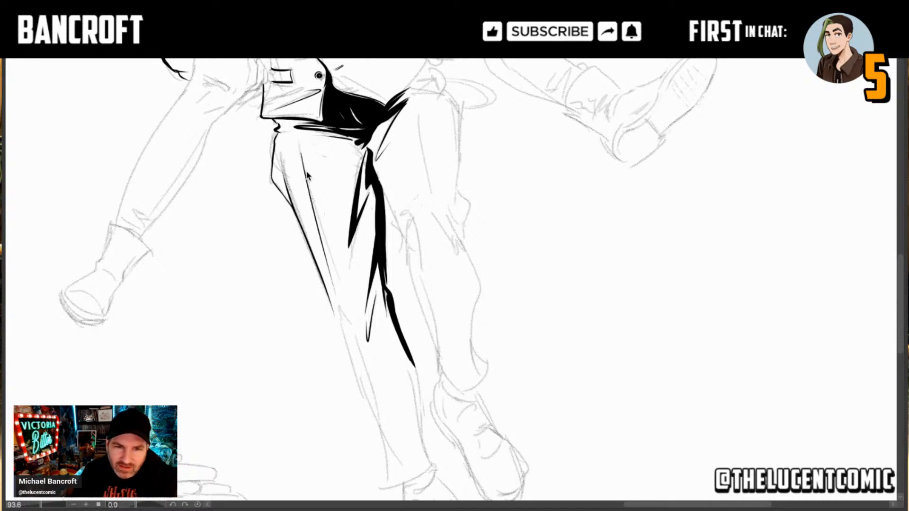
key(ctrl+z)
key(ctrl+z)
drag(302, 155, 339, 282)
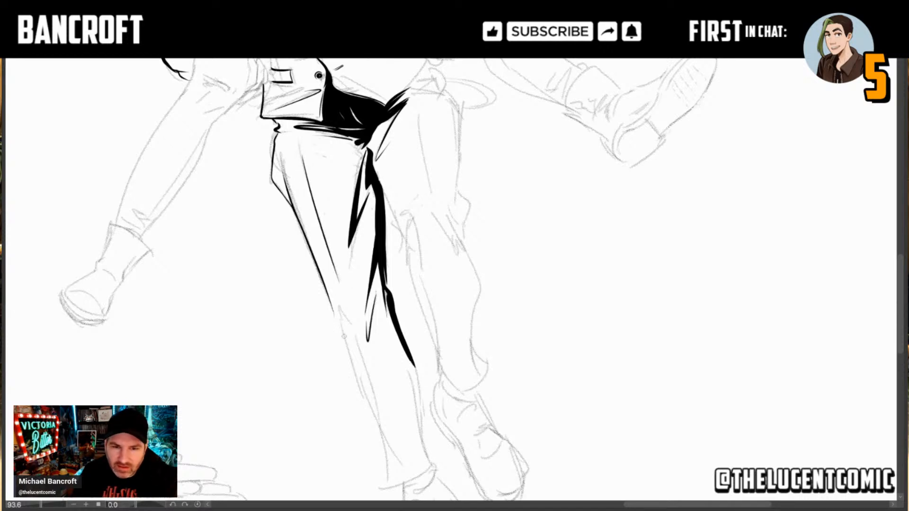
Step: Ink a small pointed fold at the right knee and extend the trouser leg's outer edge down to it
drag(340, 313, 353, 328)
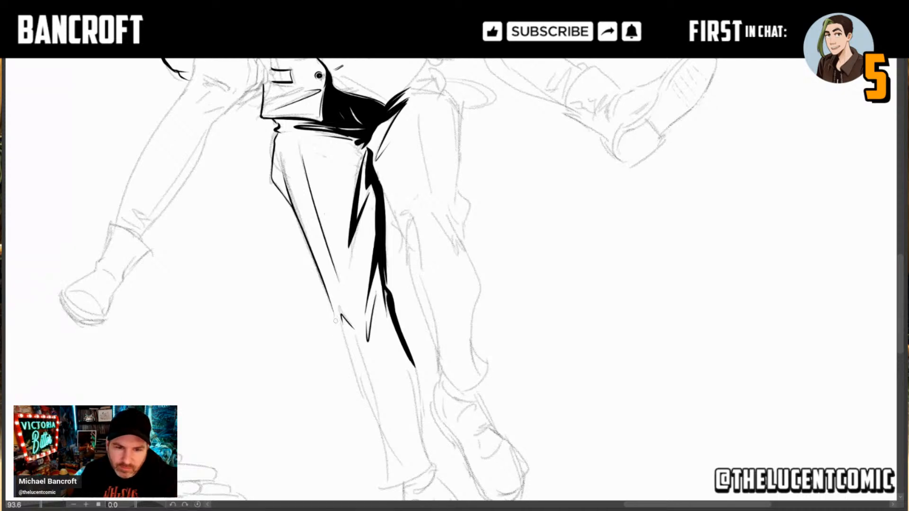
drag(330, 301, 341, 333)
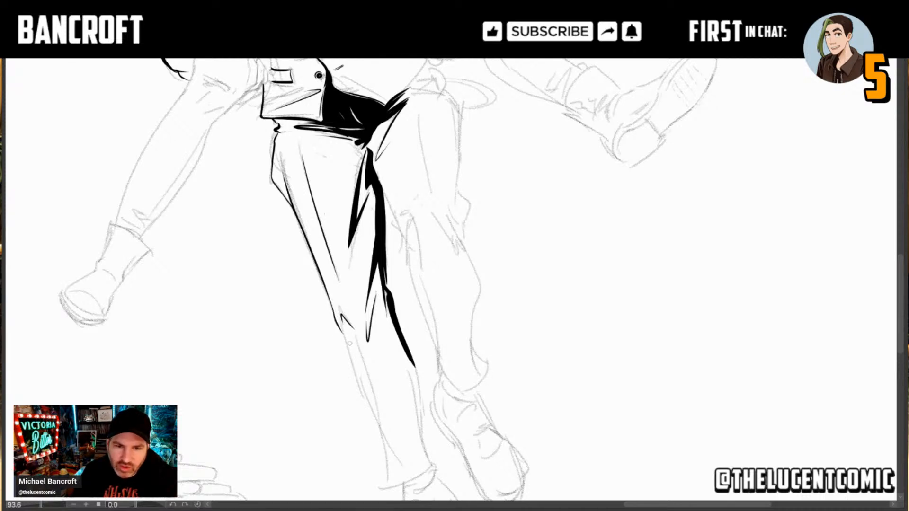
drag(383, 405, 363, 347)
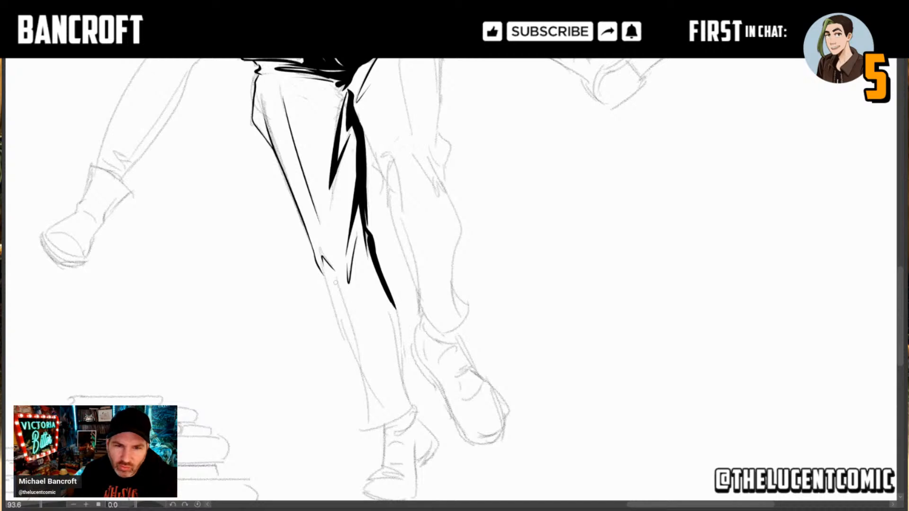
Step: Inspect the inked right trouser leg up close and from a distance with the pencil sketch hidden
drag(336, 213, 427, 213)
drag(502, 378, 439, 167)
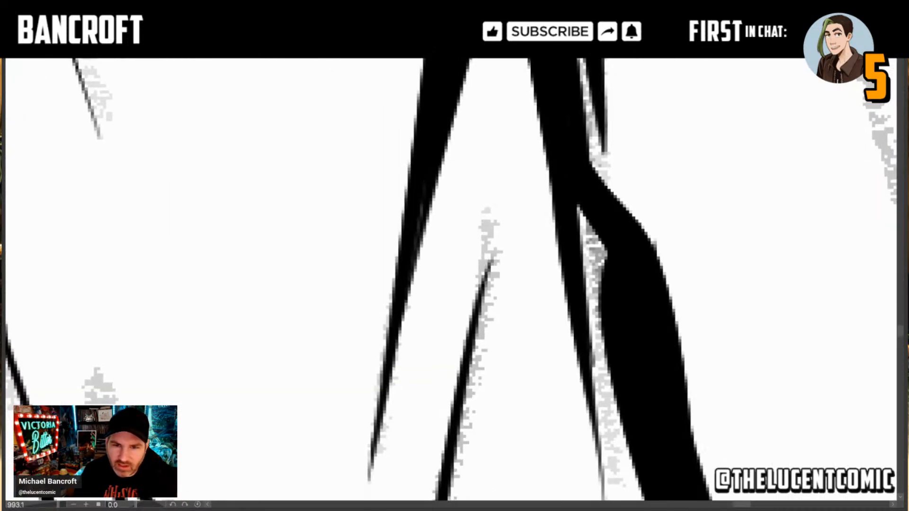
drag(434, 315, 455, 181)
drag(457, 285, 436, 292)
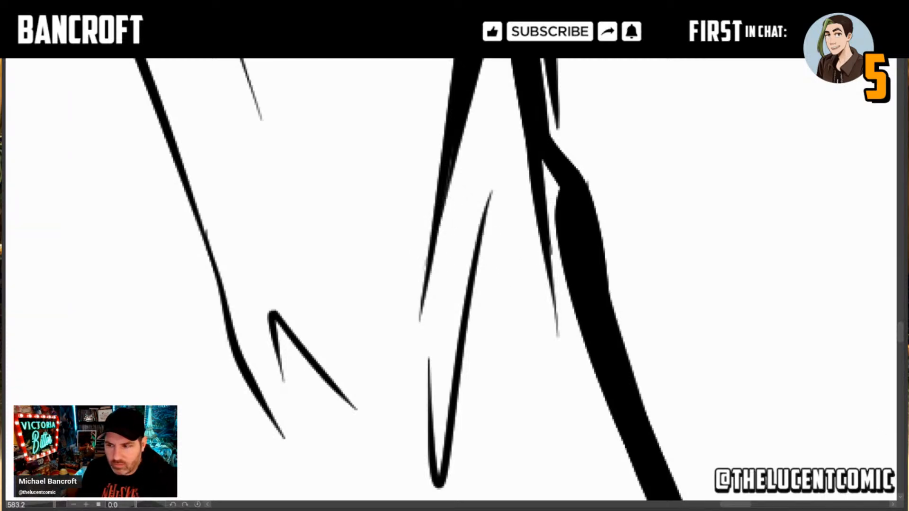
scroll(485, 263, down, 9)
scroll(481, 256, up, 10)
scroll(481, 257, down, 1)
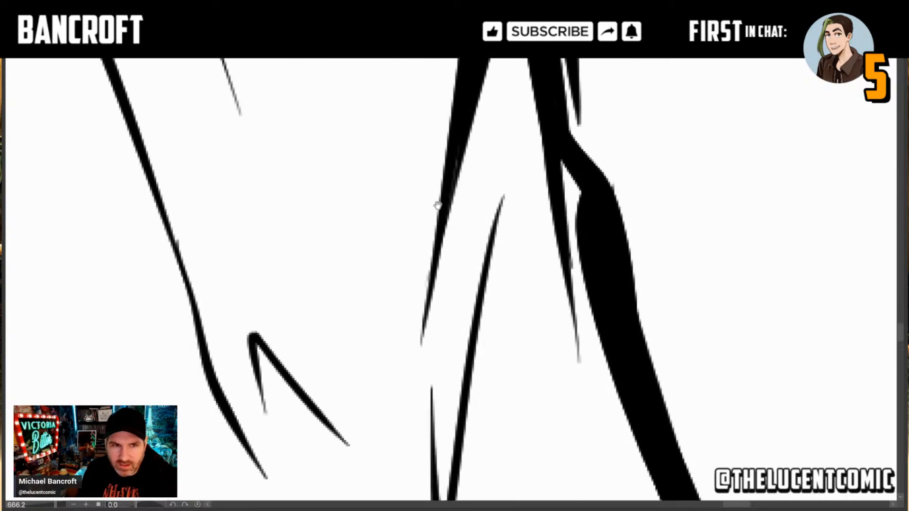
scroll(467, 275, down, 9)
scroll(464, 277, down, 8)
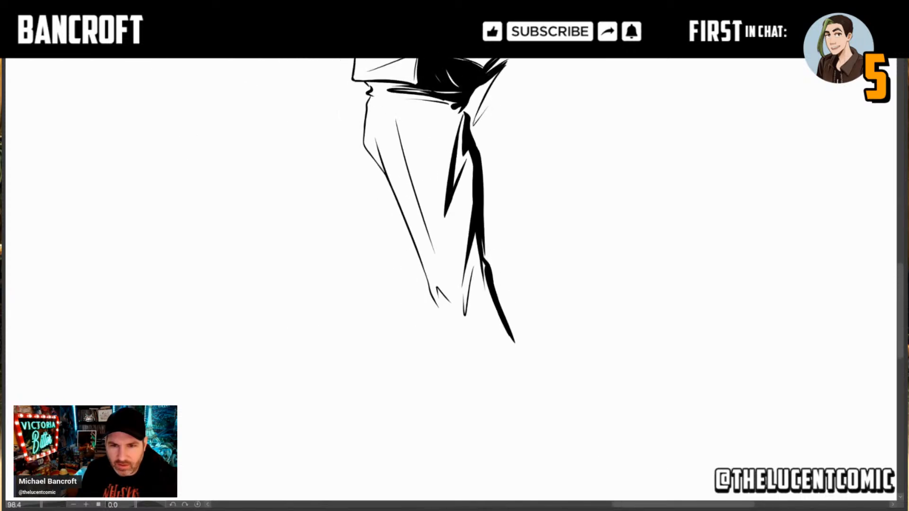
scroll(454, 312, up, 8)
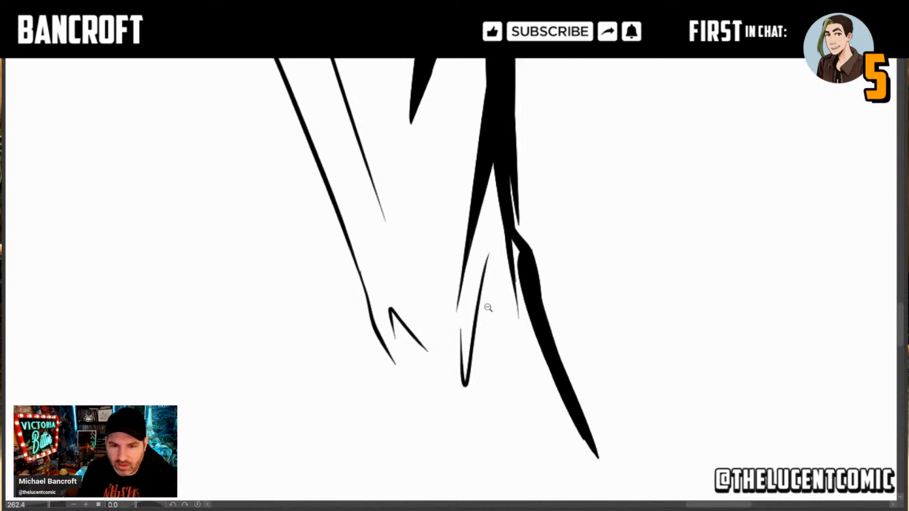
scroll(488, 307, down, 8)
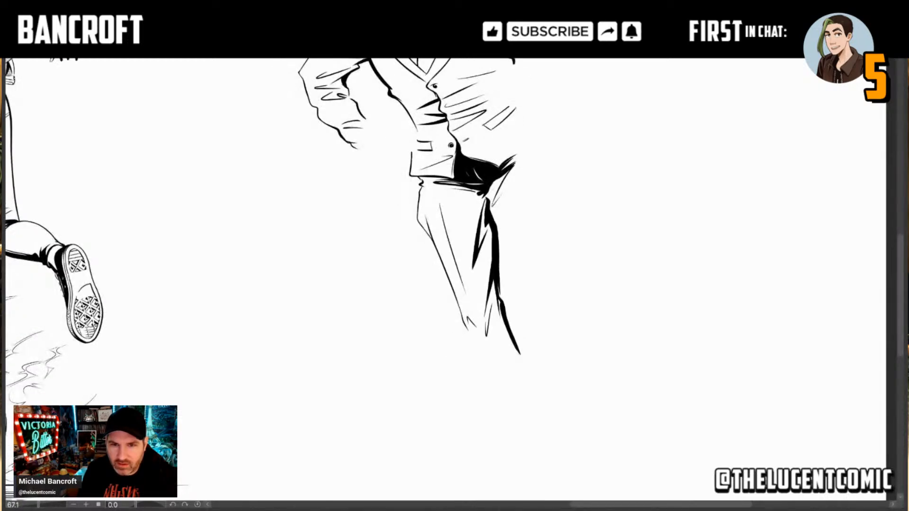
drag(489, 307, 428, 362)
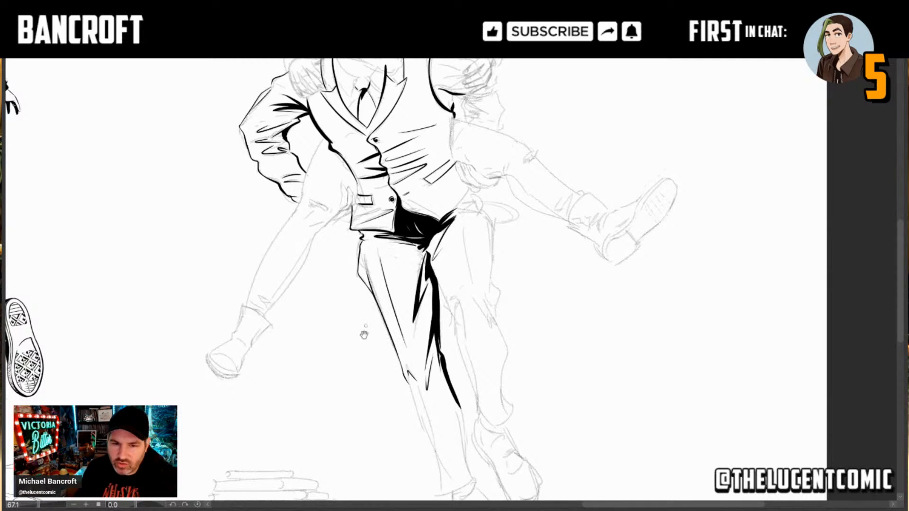
Step: Ink the inner edge of the right lower trouser leg as a heavy line down to the hem, with a tapered fold alongside
drag(425, 412, 368, 309)
scroll(368, 308, up, 3)
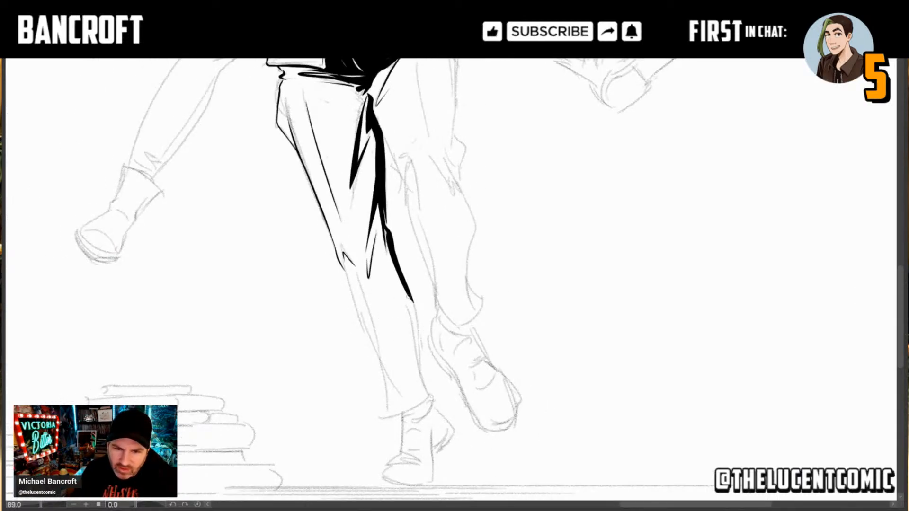
drag(405, 297, 420, 375)
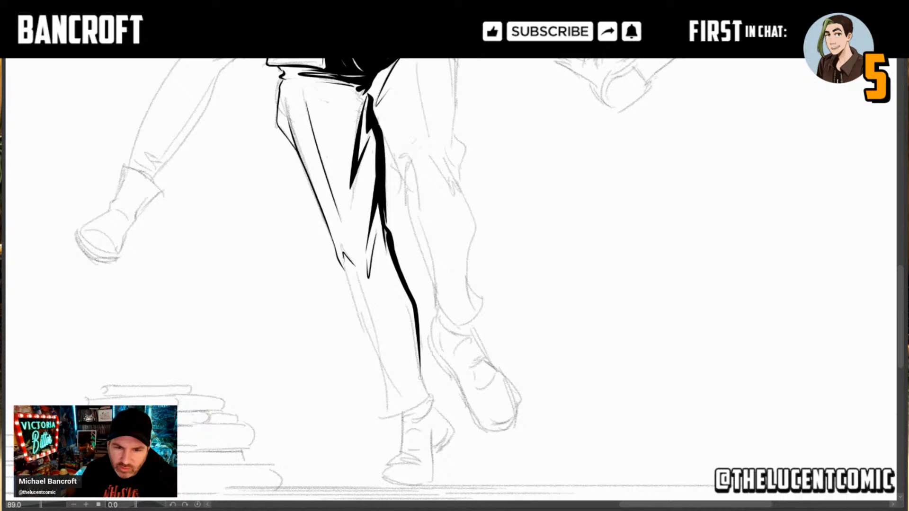
drag(428, 391, 408, 299)
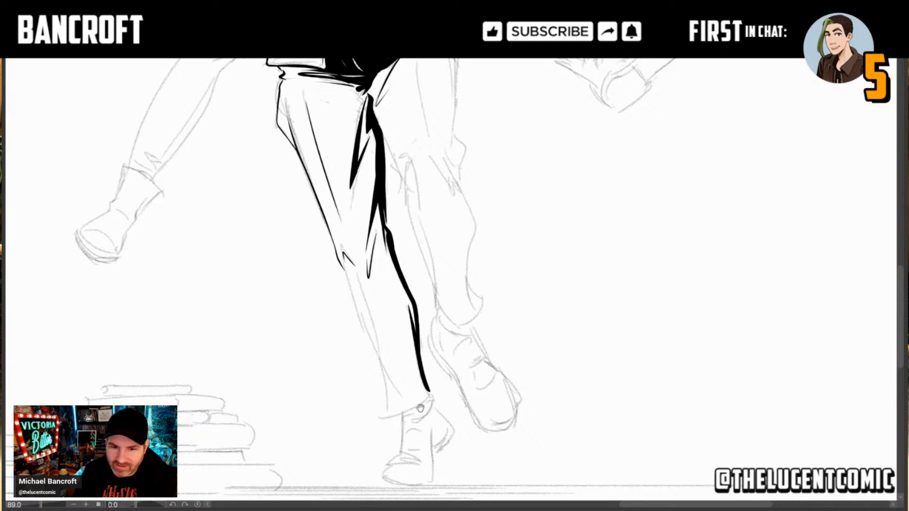
scroll(421, 391, down, 1)
scroll(423, 395, up, 4)
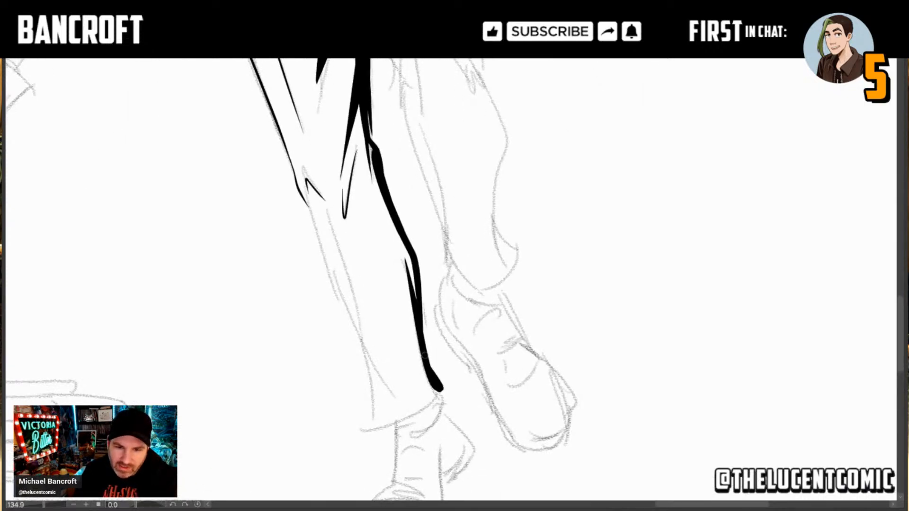
Step: Ink the curved hem of the right trouser leg, the short outer edge rising from its corner and a small crease above it
drag(415, 412, 440, 389)
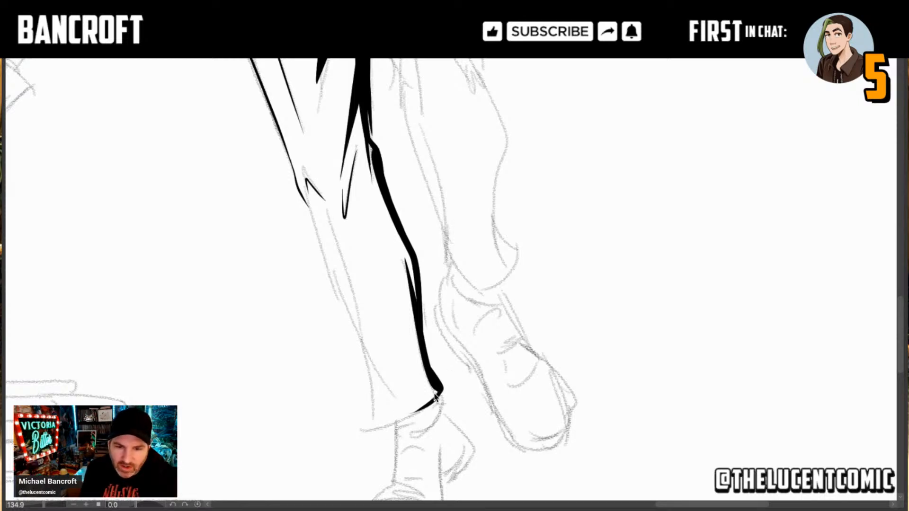
drag(441, 389, 368, 428)
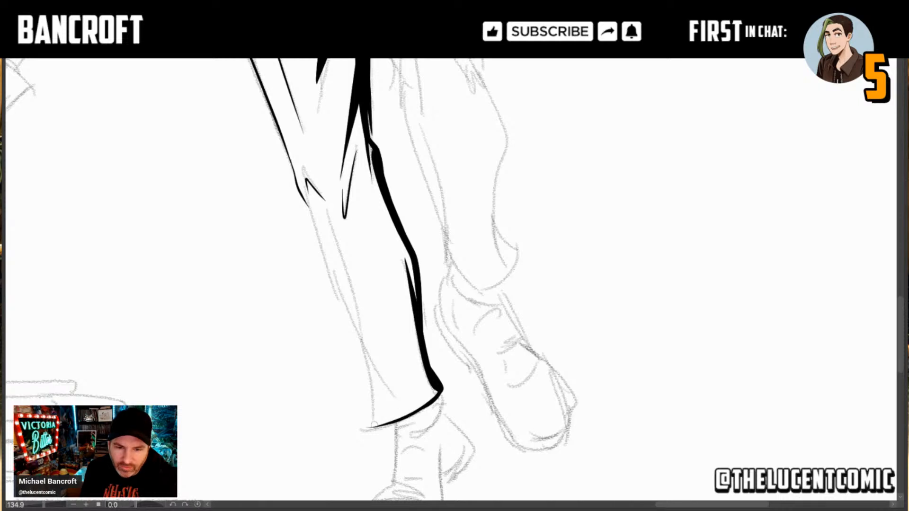
drag(367, 427, 365, 353)
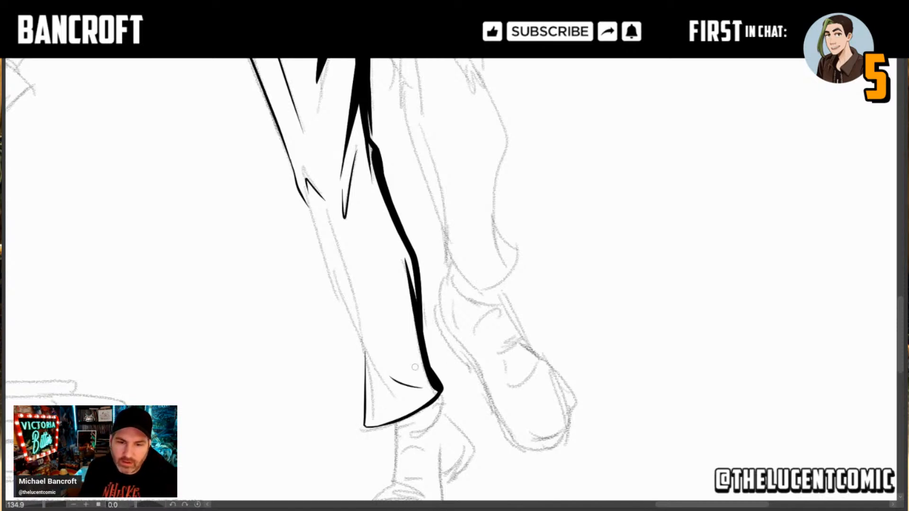
Step: Ink the outer edge of the right lower trouser leg from knee to cuff and a long thin crease down the shin
drag(308, 204, 364, 354)
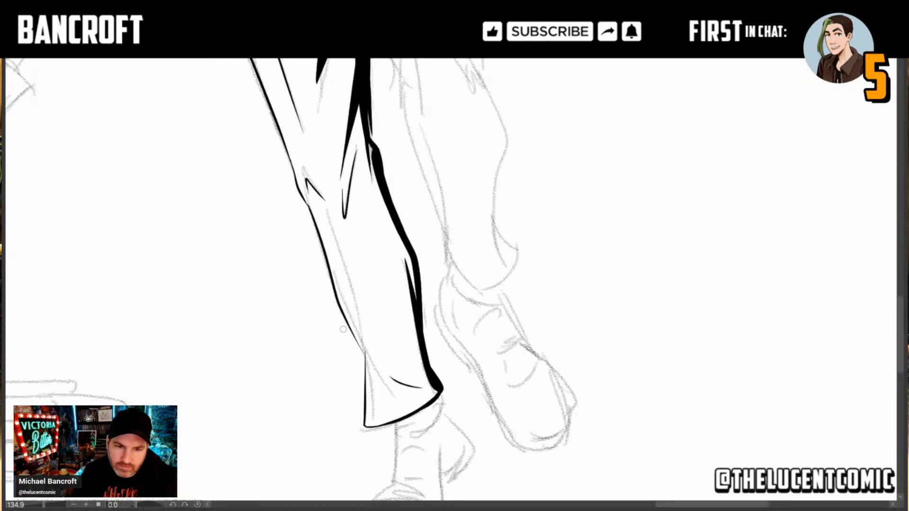
drag(344, 316, 361, 380)
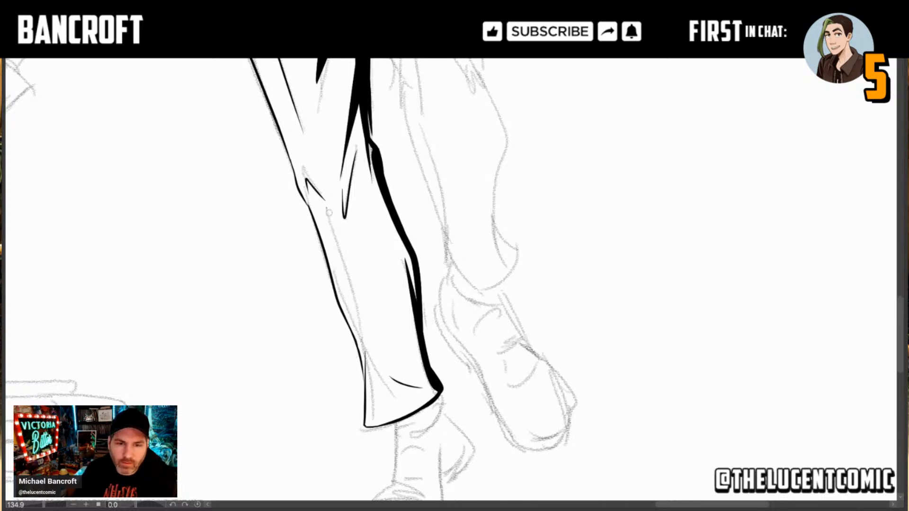
drag(327, 210, 366, 336)
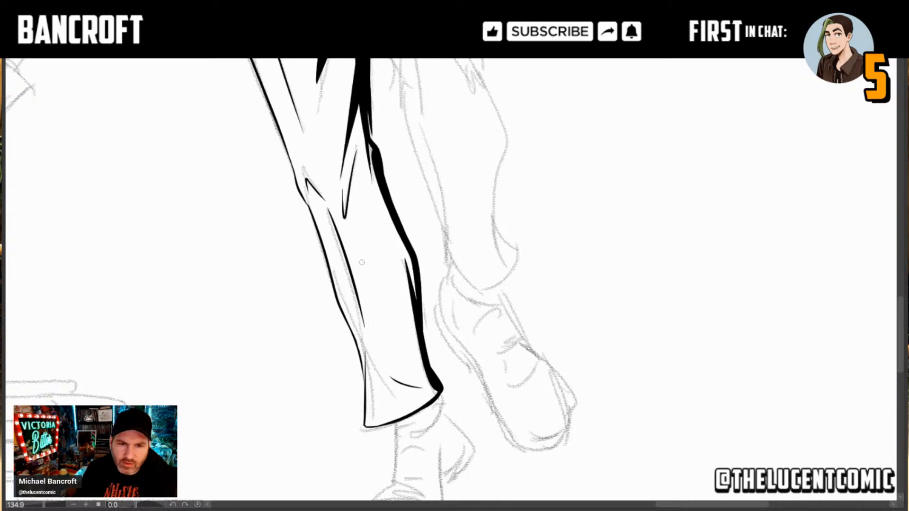
Step: Ink the inner edge of the left trouser leg from the crotch down to the knee, ending in a small stepped fold
mouse_move(364, 255)
mouse_down()
mouse_move(379, 317)
mouse_move(344, 228)
mouse_up()
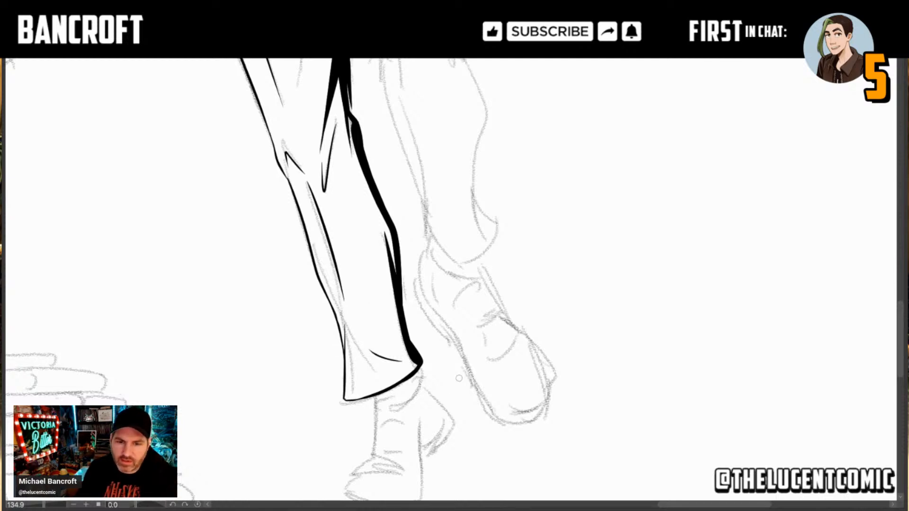
drag(476, 350, 485, 430)
drag(351, 71, 408, 299)
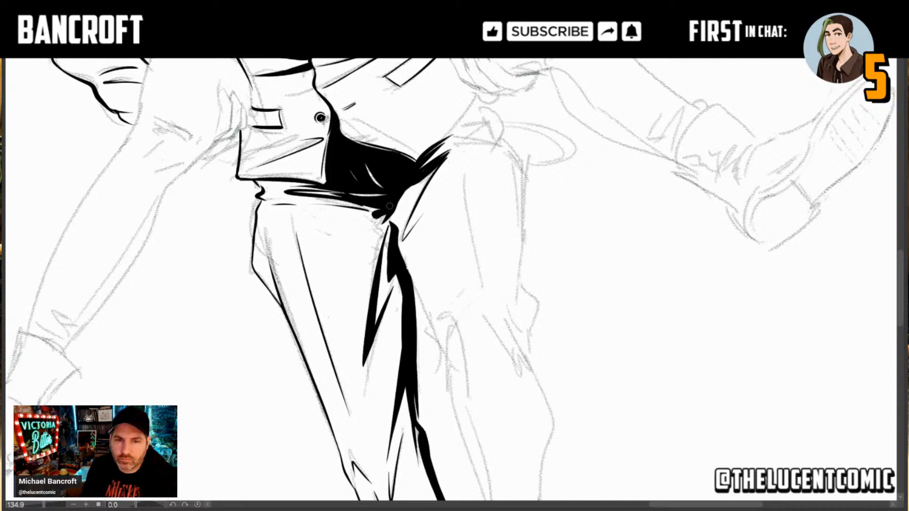
drag(451, 171, 403, 204)
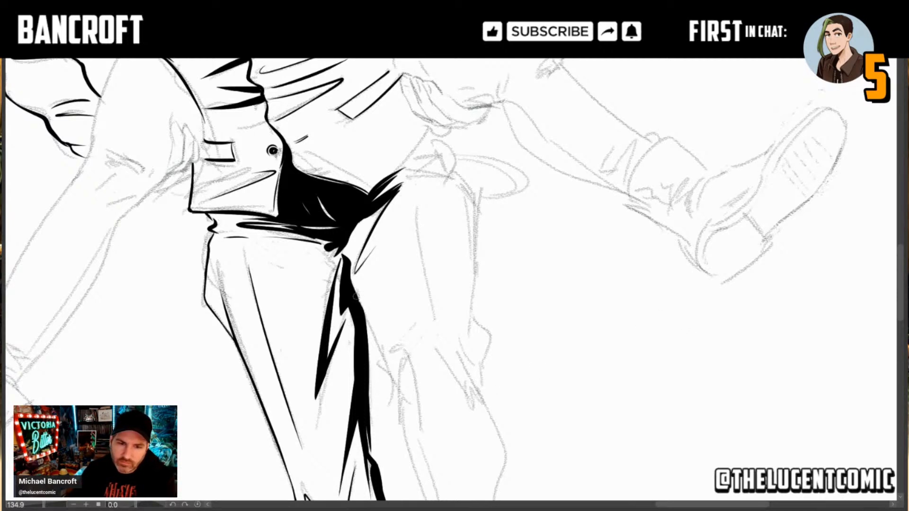
drag(353, 282, 394, 390)
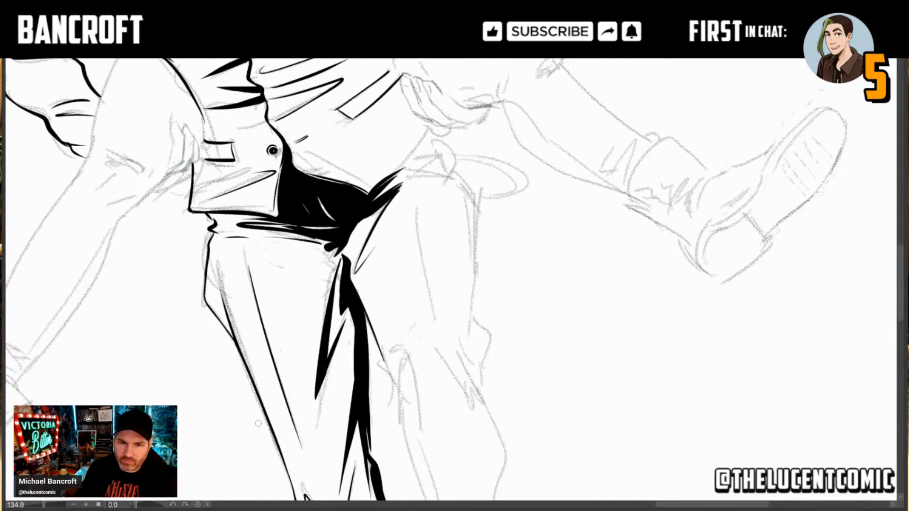
drag(379, 354, 394, 388)
key(ctrl+z)
key(ctrl+z)
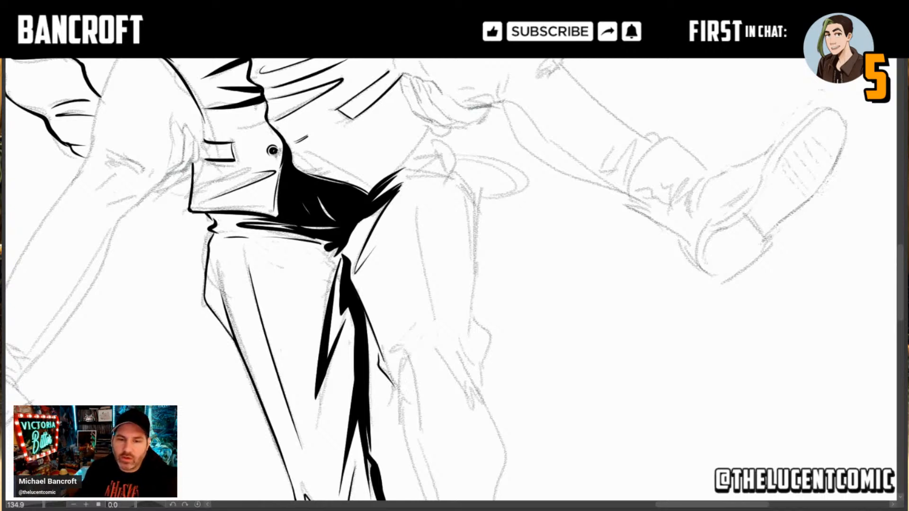
drag(391, 382, 402, 419)
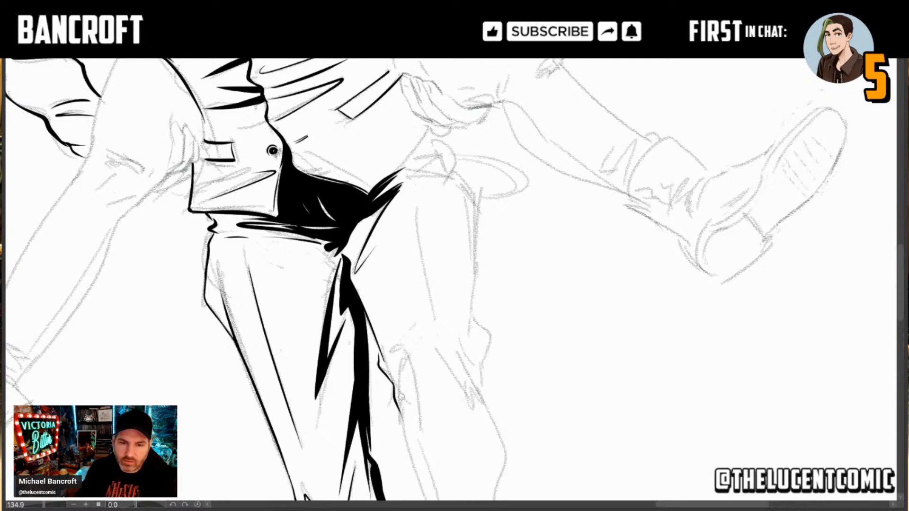
Step: Ink a narrow black-filled fold at the left knee and extend the trouser leg's inner edge down toward the ankle
drag(406, 363, 401, 406)
drag(407, 363, 417, 429)
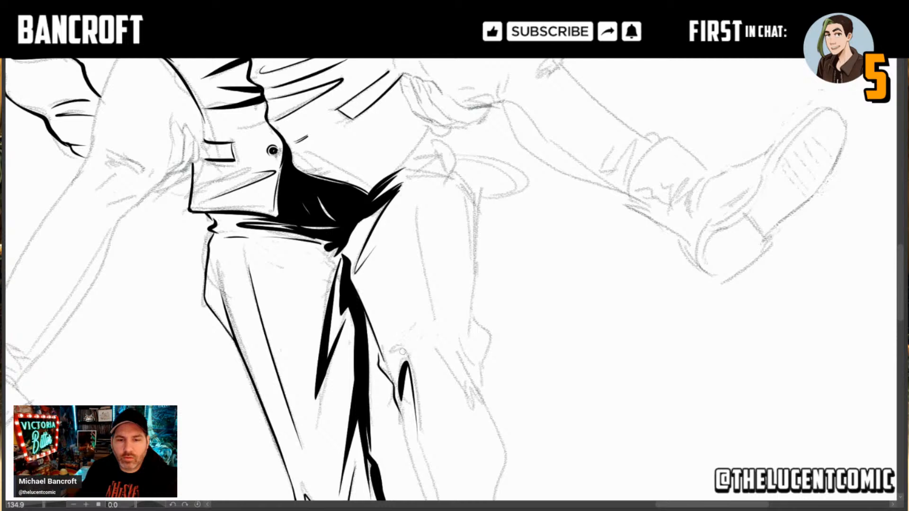
drag(427, 455, 405, 310)
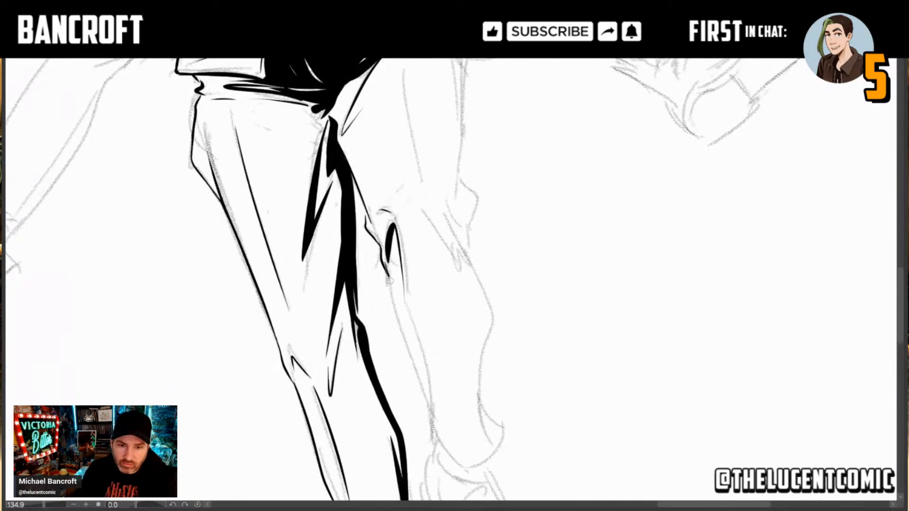
drag(390, 284, 433, 438)
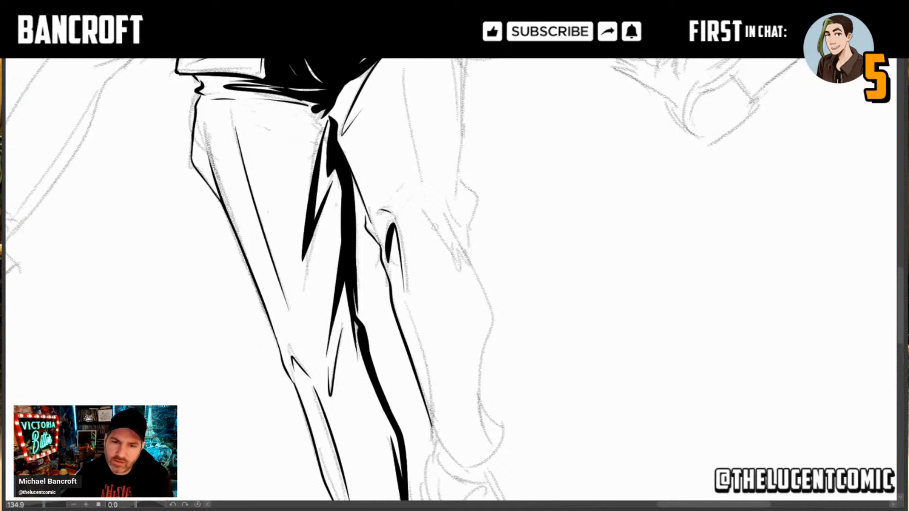
Step: Ink a diagonal crease across the left knee and a long thin crease down the front of the left thigh, redoing the thigh stroke
drag(421, 210, 467, 269)
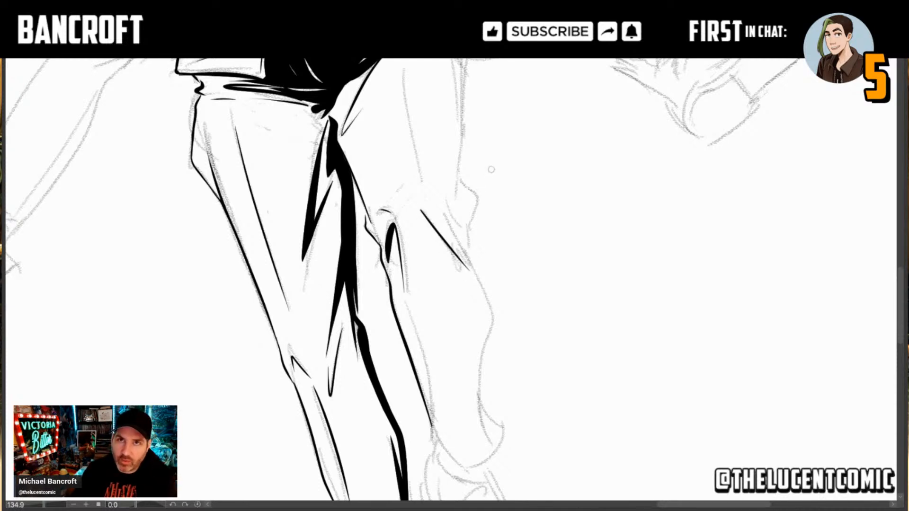
drag(429, 161, 409, 222)
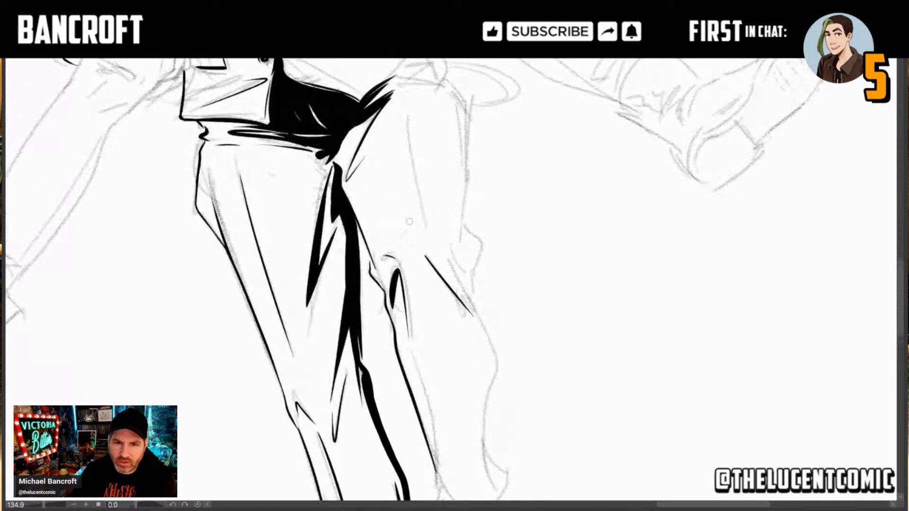
drag(409, 106, 422, 244)
key(ctrl+z)
drag(409, 104, 423, 247)
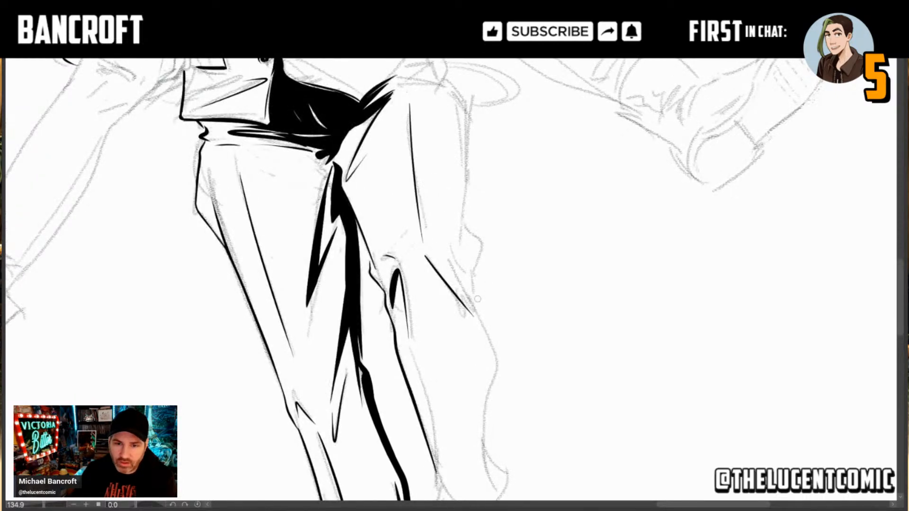
Step: Ink the pointed bulge on the outer side of the left knee with a thick, tapered V-shaped fold inside it
mouse_move(476, 308)
mouse_down()
mouse_move(481, 253)
mouse_move(462, 223)
mouse_up()
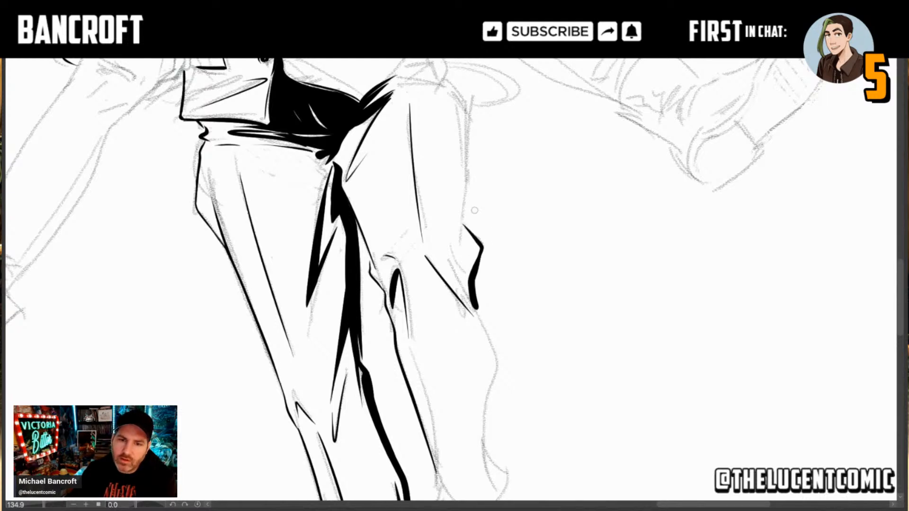
drag(472, 294, 457, 248)
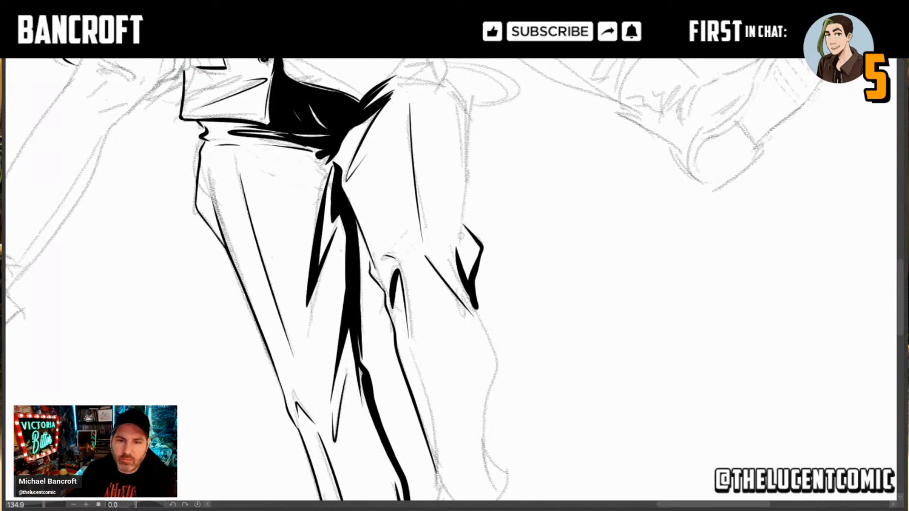
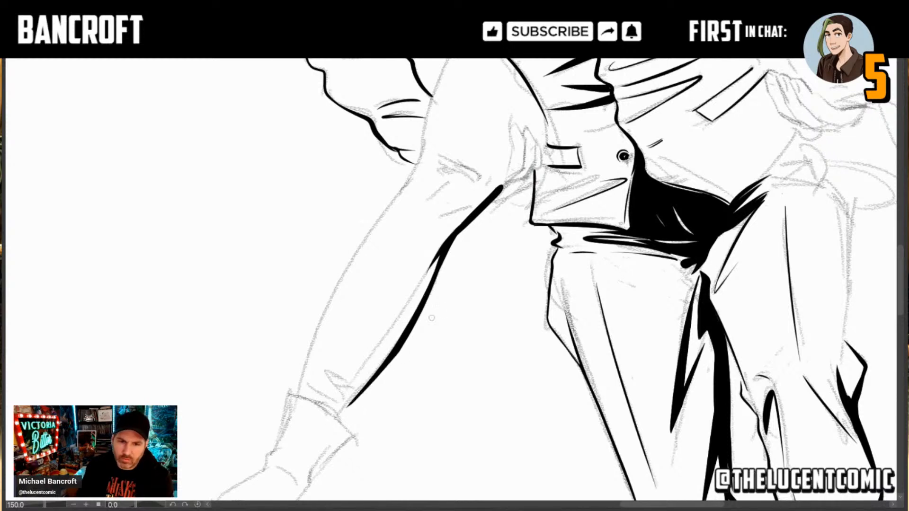
Step: Redo the underside line of the carried person's right calf, ending it in a thick notch at the trouser cuff
key(ctrl+z)
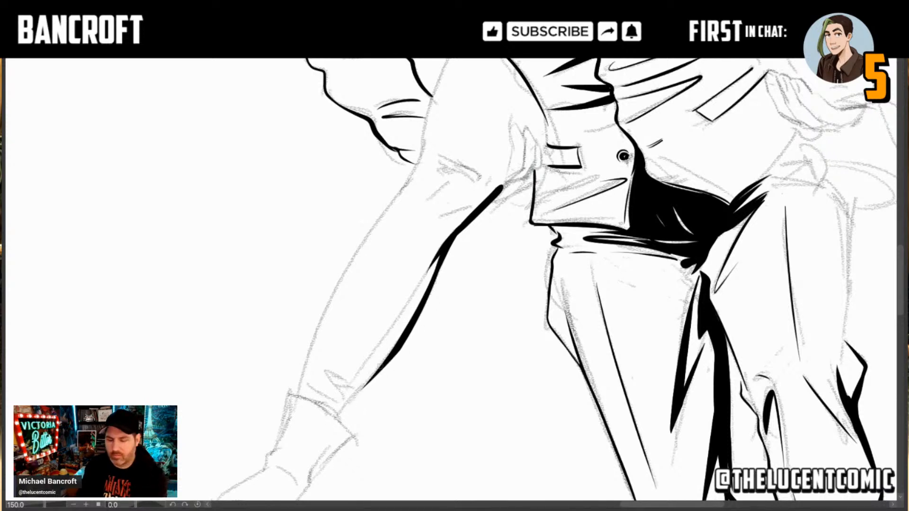
mouse_move(342, 424)
mouse_down()
mouse_move(346, 406)
mouse_move(345, 417)
mouse_move(395, 366)
mouse_up()
key(ctrl+z)
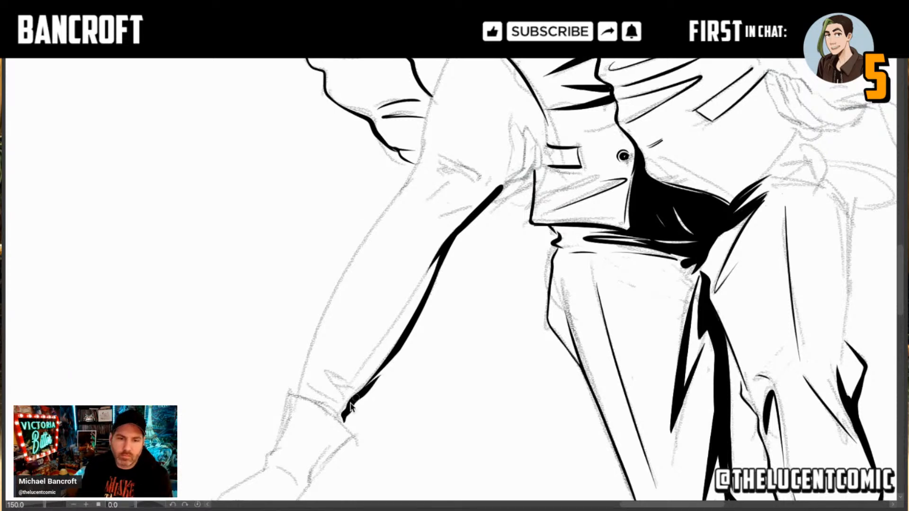
key(ctrl+z)
mouse_move(342, 424)
mouse_down()
mouse_move(359, 391)
mouse_move(403, 347)
mouse_up()
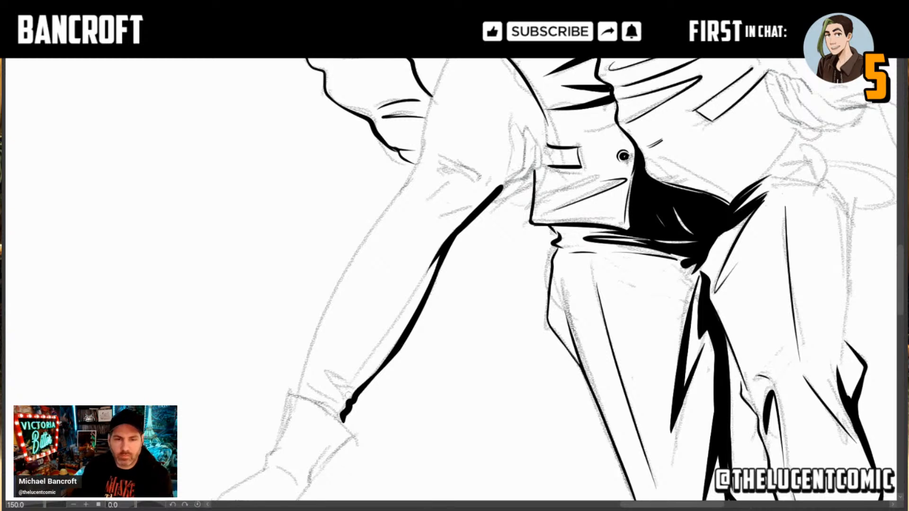
Step: Ink a short tapered V-shaped fold at the carried person's right trouser cuff, redoing its first stroke
drag(346, 409, 323, 375)
key(ctrl+z)
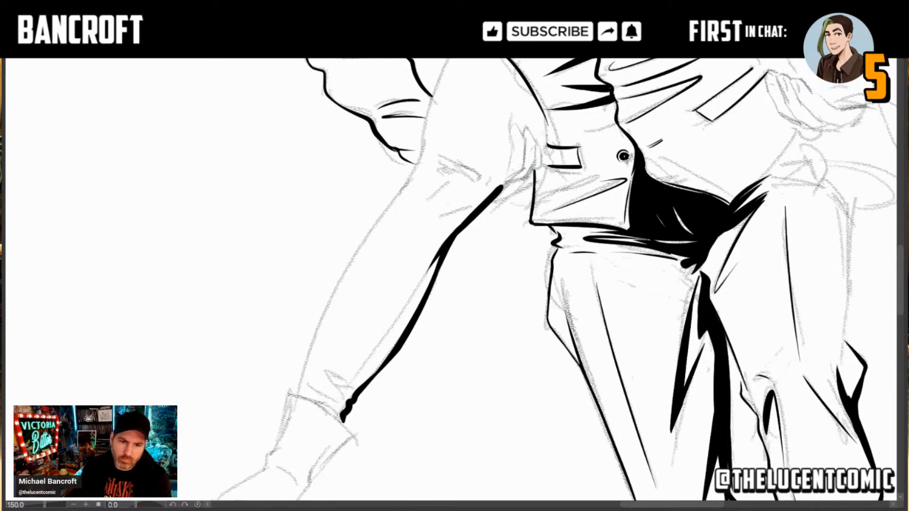
drag(347, 407, 326, 371)
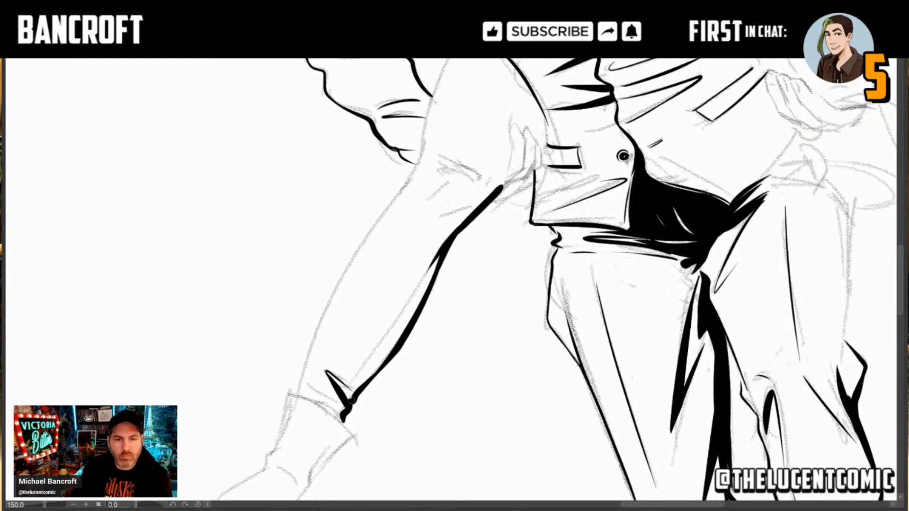
Step: Ink the outer contour of the carried person's right leg from the cuff past the knee and along the thigh to the vest
mouse_move(339, 404)
mouse_down()
mouse_move(302, 388)
mouse_move(326, 316)
mouse_move(422, 158)
mouse_move(424, 134)
mouse_up()
drag(421, 167, 424, 216)
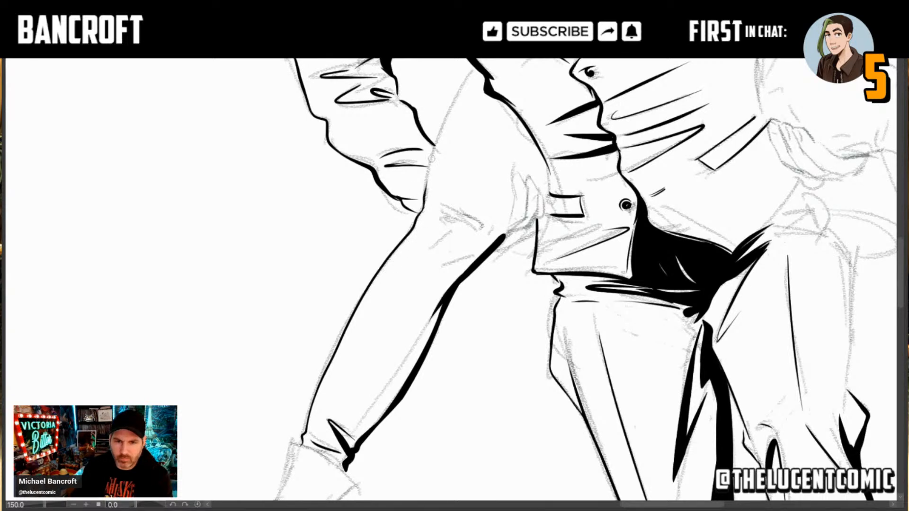
mouse_move(466, 74)
mouse_down()
mouse_move(445, 116)
mouse_move(423, 210)
mouse_up()
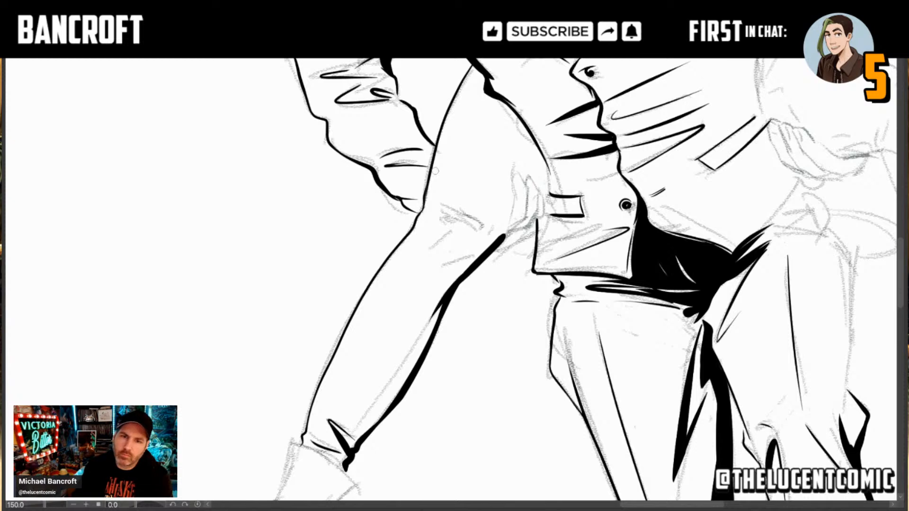
key(ctrl+z)
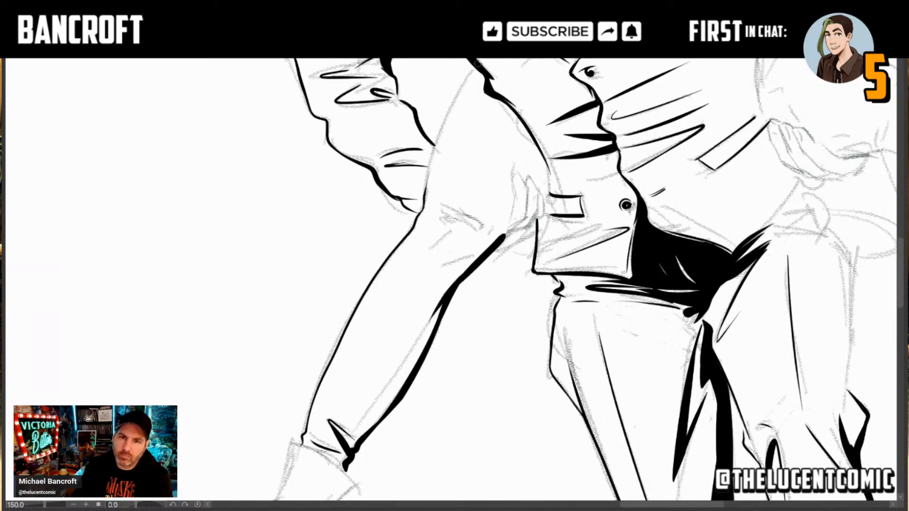
mouse_move(475, 64)
mouse_down()
mouse_move(448, 112)
mouse_move(424, 194)
mouse_up()
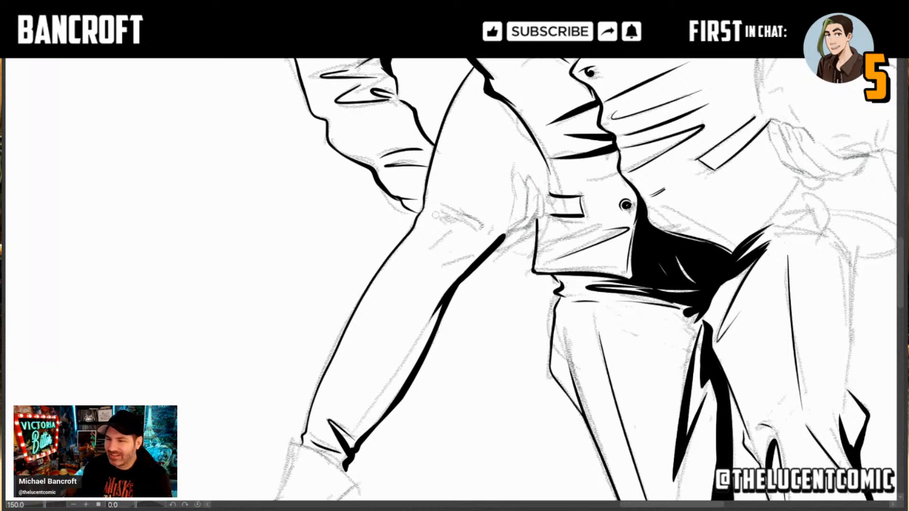
Step: Ink the outer edge of the man's left thigh from hip to knee as a thick tapered line with a thin inner stroke
scroll(437, 306, down, 5)
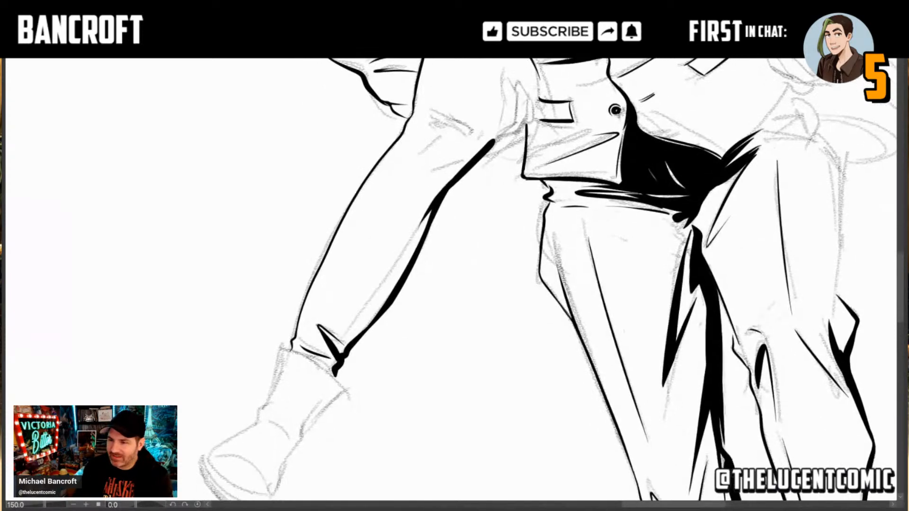
mouse_move(437, 306)
mouse_down()
mouse_move(439, 291)
mouse_move(449, 294)
mouse_move(457, 361)
mouse_up()
mouse_move(435, 280)
mouse_down()
mouse_move(435, 314)
mouse_move(438, 227)
mouse_move(314, 273)
mouse_up()
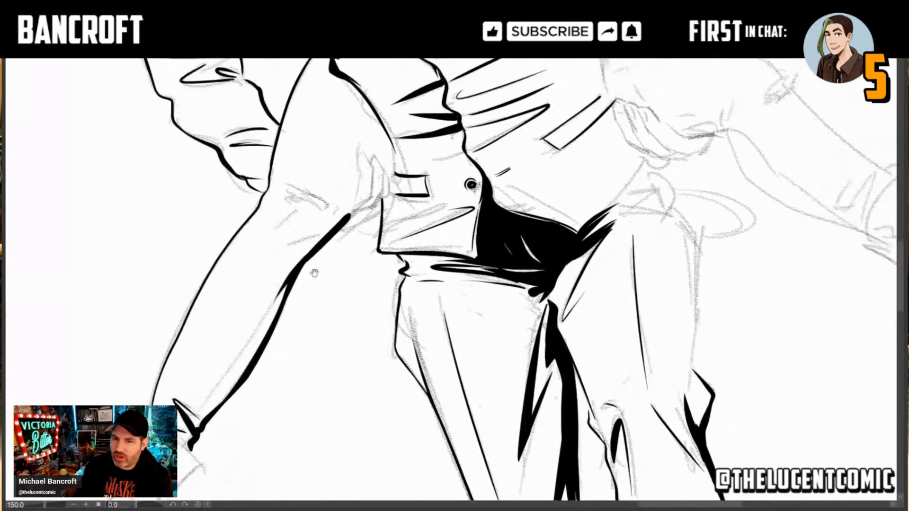
drag(472, 273, 374, 233)
drag(455, 233, 495, 237)
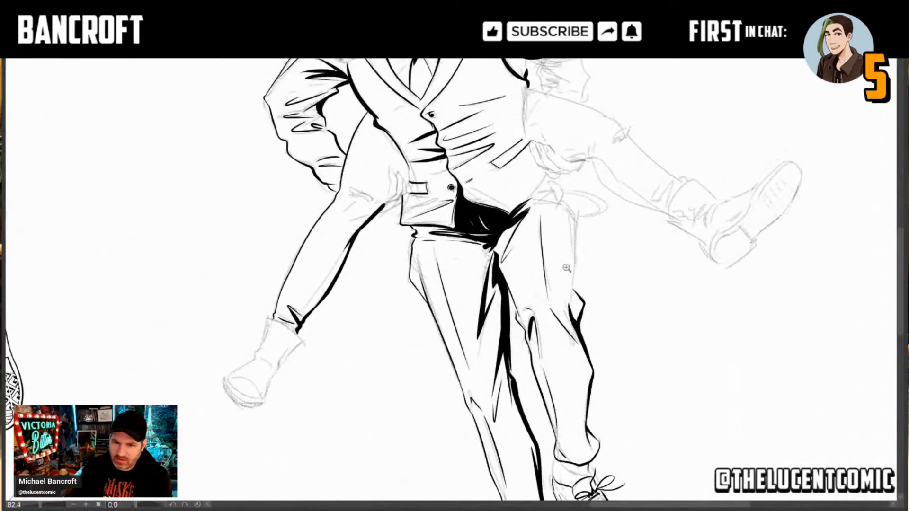
drag(554, 276, 591, 273)
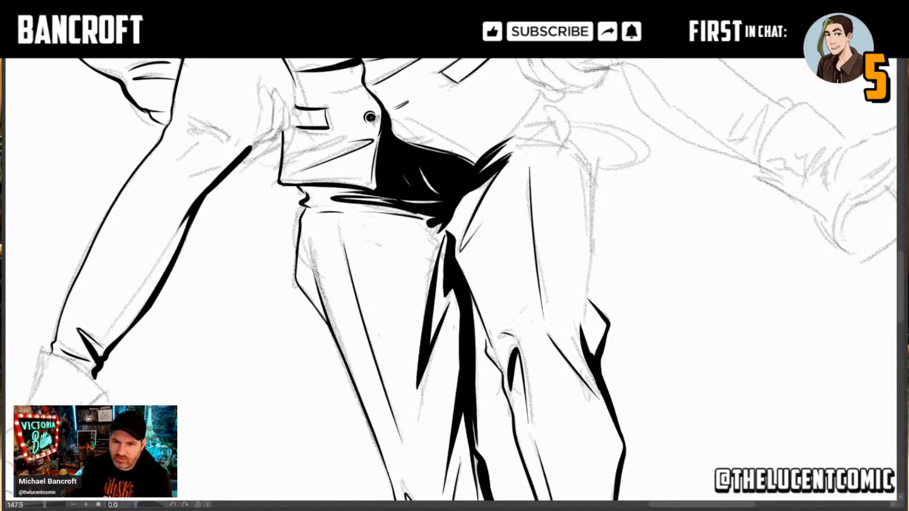
mouse_move(590, 171)
mouse_down()
mouse_move(588, 313)
mouse_move(587, 290)
mouse_up()
key(ctrl+z)
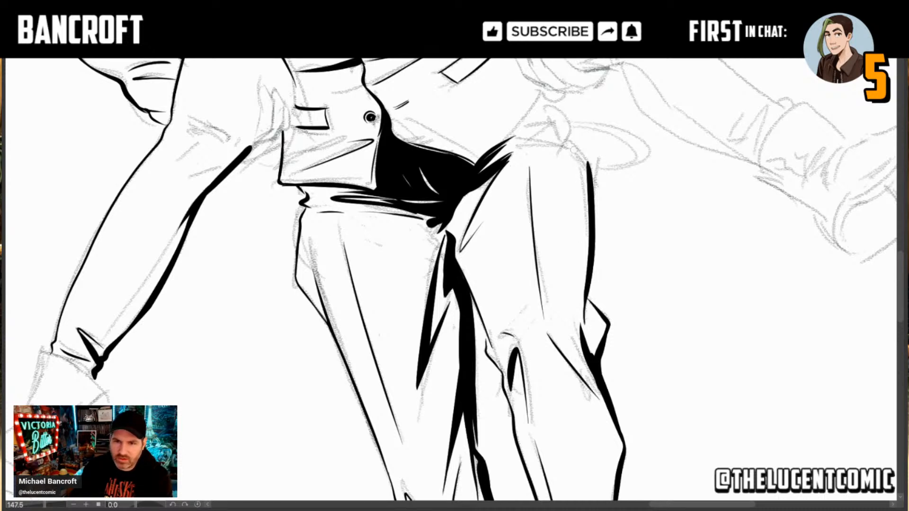
drag(573, 149, 586, 289)
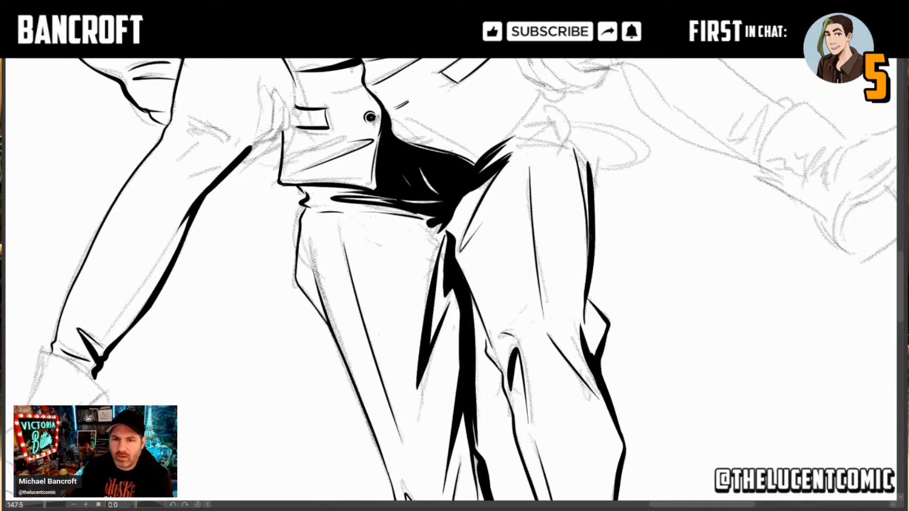
drag(588, 215, 588, 276)
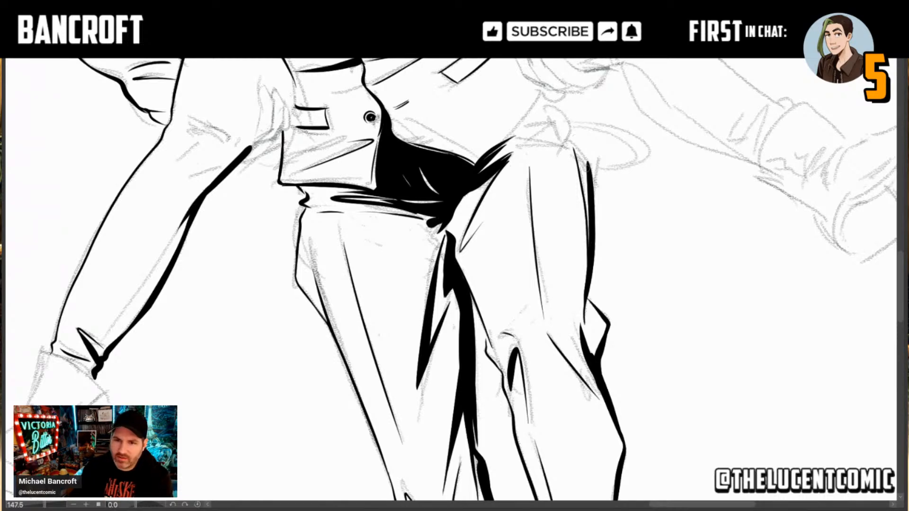
mouse_move(587, 170)
mouse_down()
mouse_move(575, 141)
mouse_move(585, 222)
mouse_up()
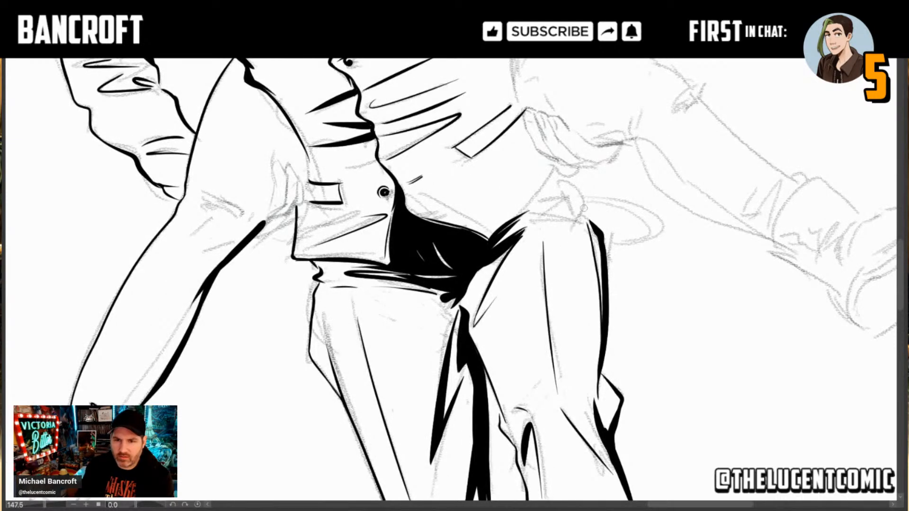
Step: Ink the man's left trouser hip with a heavy notch, a curved edge rising to the vest, and small folds inside
mouse_move(595, 227)
mouse_down()
mouse_move(582, 212)
mouse_move(587, 221)
mouse_move(572, 232)
mouse_up()
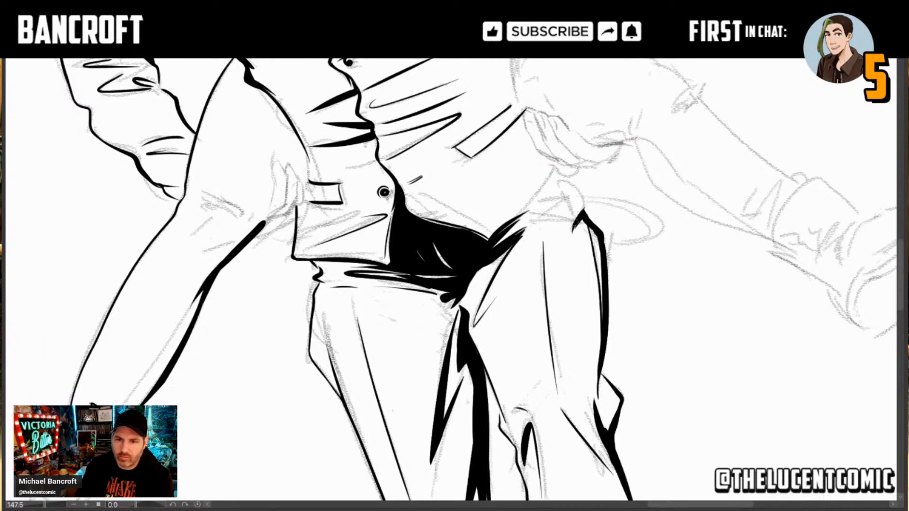
mouse_move(582, 223)
mouse_down()
mouse_move(577, 193)
mouse_move(563, 178)
mouse_up()
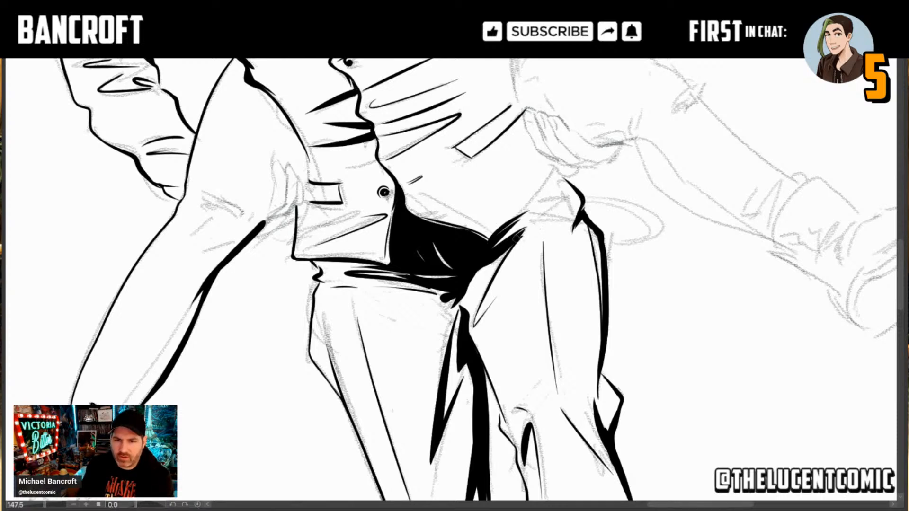
drag(516, 239, 540, 222)
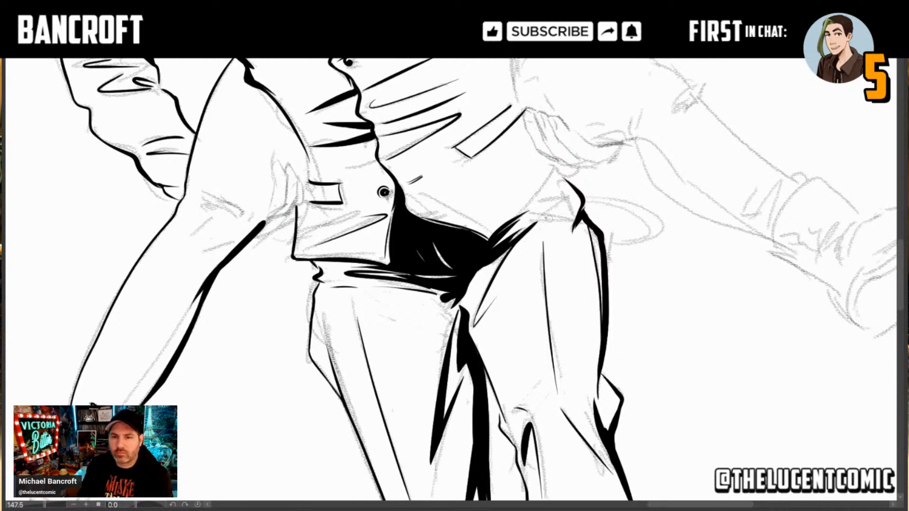
mouse_move(548, 219)
mouse_down()
mouse_move(572, 217)
mouse_move(552, 197)
mouse_up()
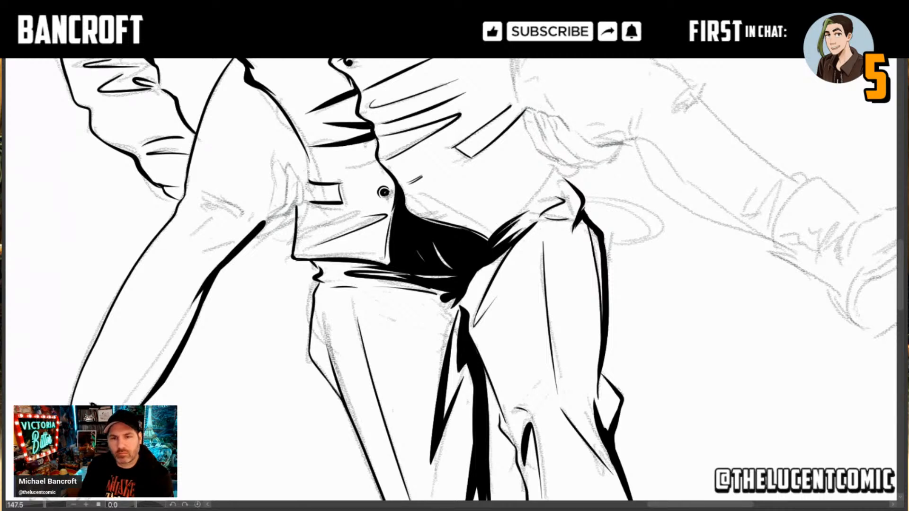
Step: Ink the vest's lower hem from the black crotch shadow up to the left hip, with a dark corner beneath its end
mouse_move(497, 233)
mouse_down()
mouse_move(556, 165)
mouse_move(516, 223)
mouse_move(567, 187)
mouse_move(558, 170)
mouse_move(570, 182)
mouse_up()
key(ctrl+z)
key(ctrl+z)
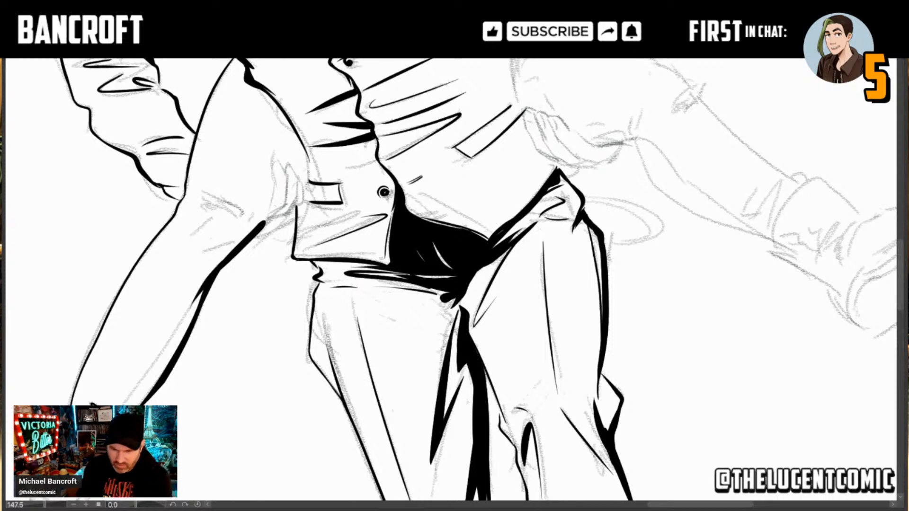
Step: Ink the vest's left side edge from the armhole down to the pocket, thickening it with a tapered fold at the waist
drag(638, 245, 579, 315)
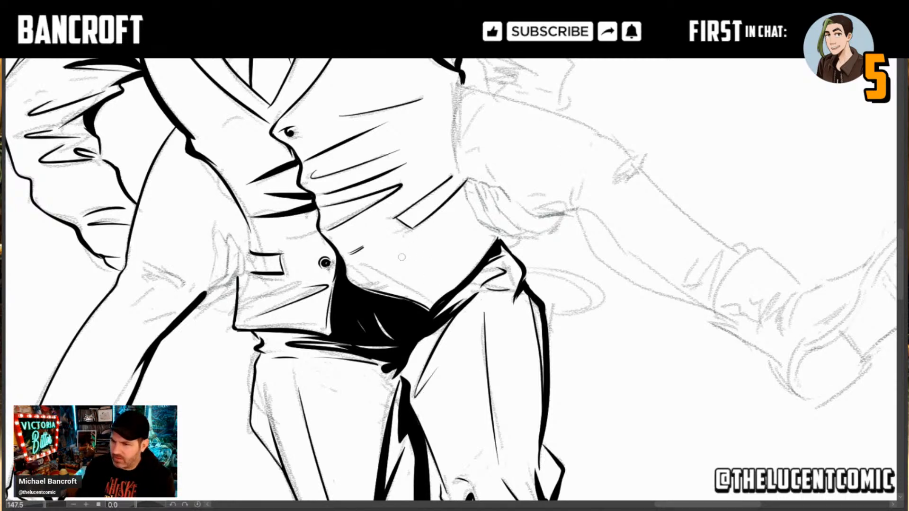
key(space)
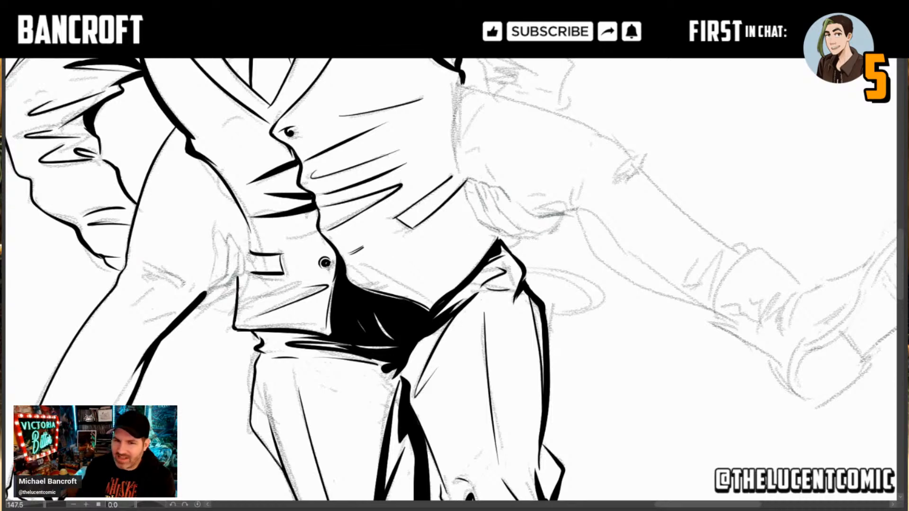
scroll(466, 237, down, 4)
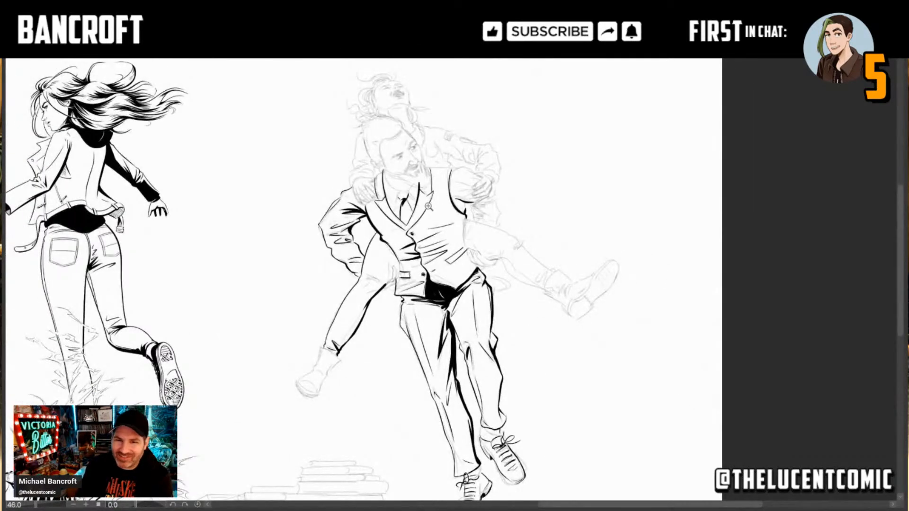
scroll(429, 206, up, 4)
scroll(454, 219, up, 2)
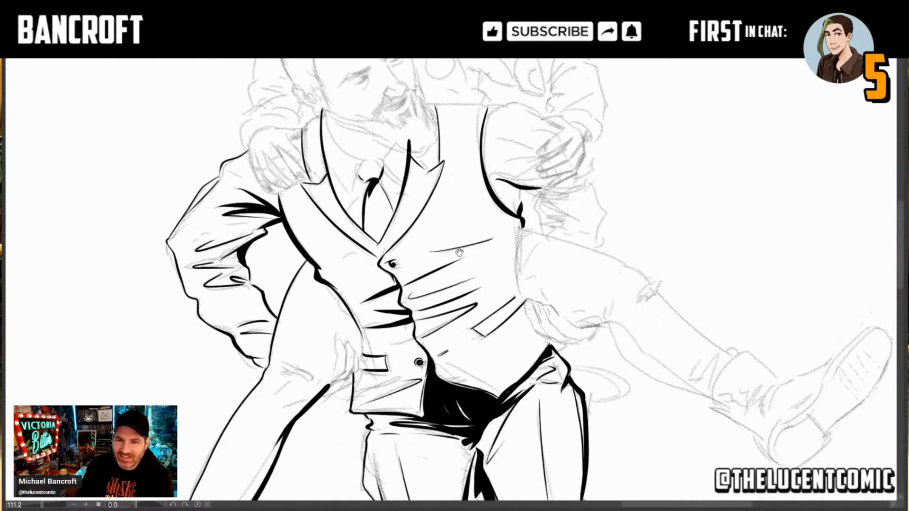
scroll(525, 284, up, 2)
scroll(526, 285, up, 1)
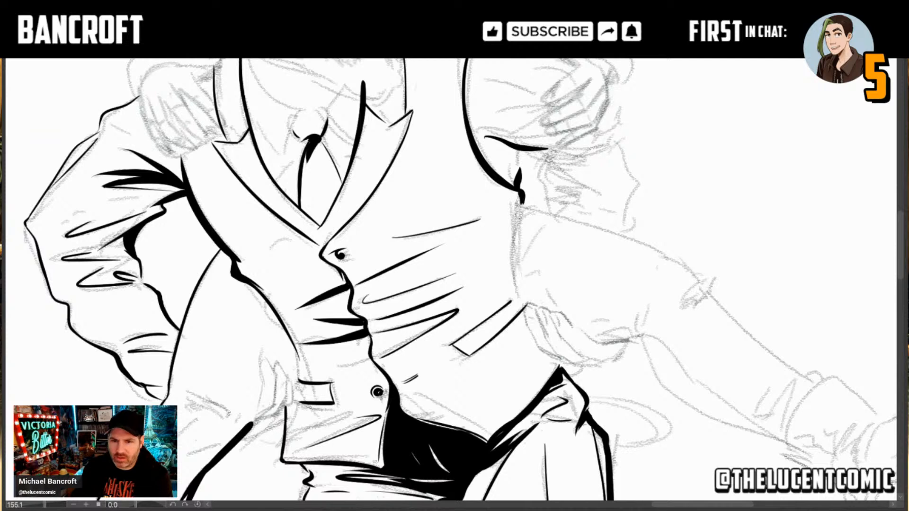
drag(520, 194, 518, 293)
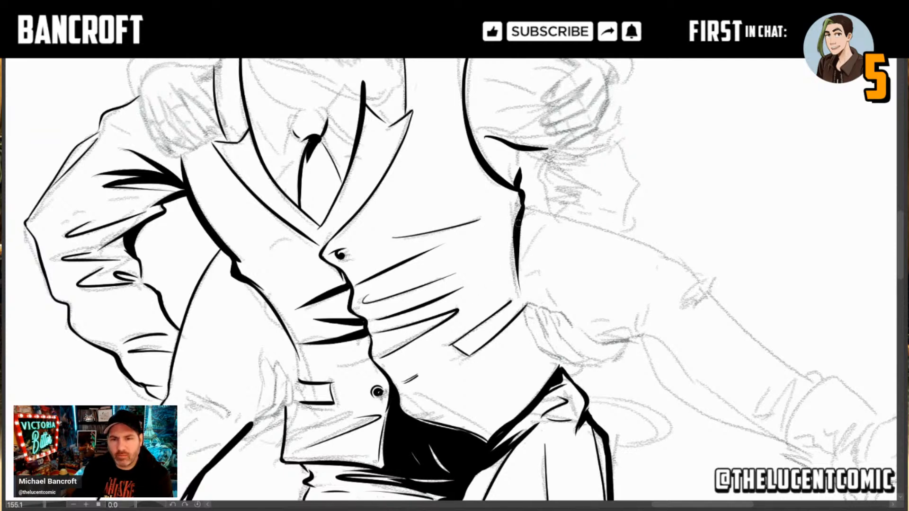
drag(517, 220, 502, 272)
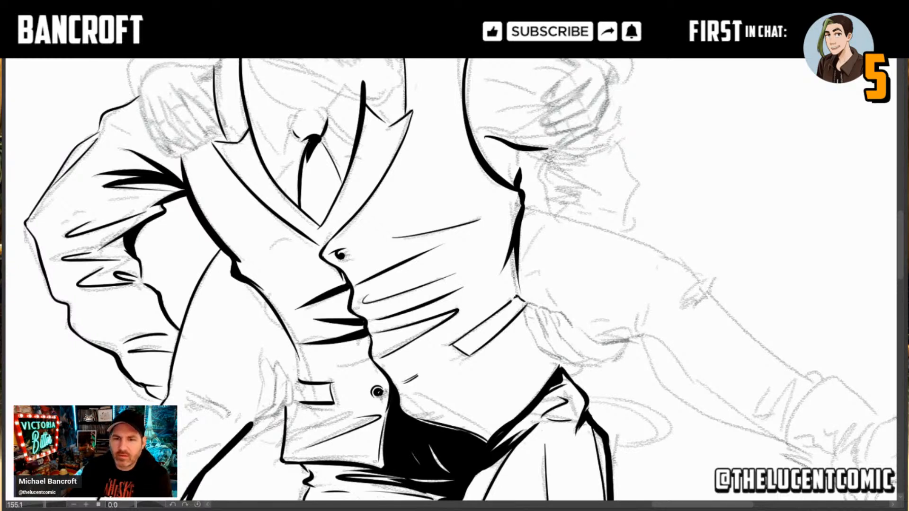
drag(519, 288, 520, 300)
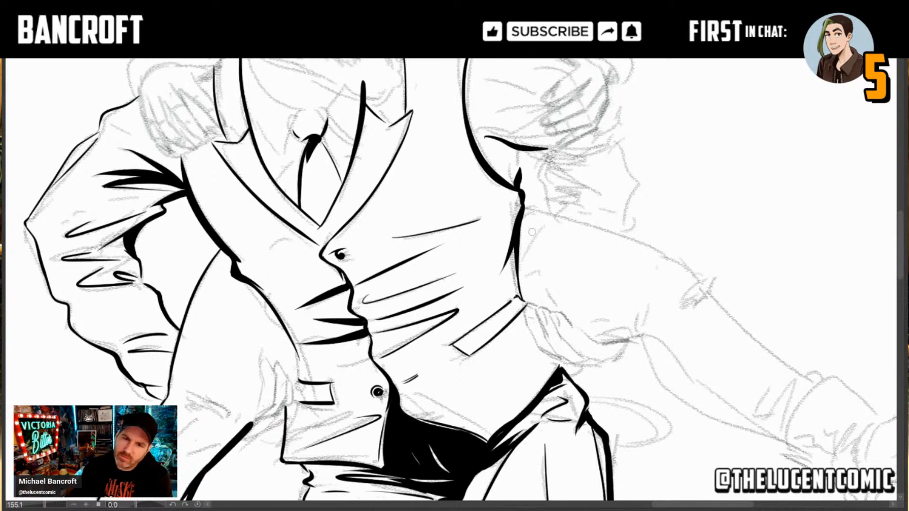
drag(516, 284, 514, 249)
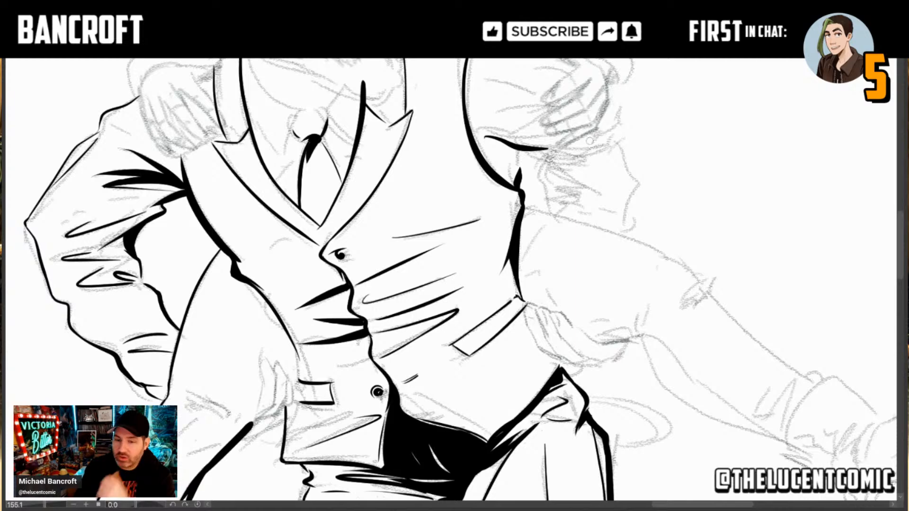
Step: Ink the small double-lined loop hanging beside the man's left hip, redoing a stroke of its curve
drag(639, 408, 584, 296)
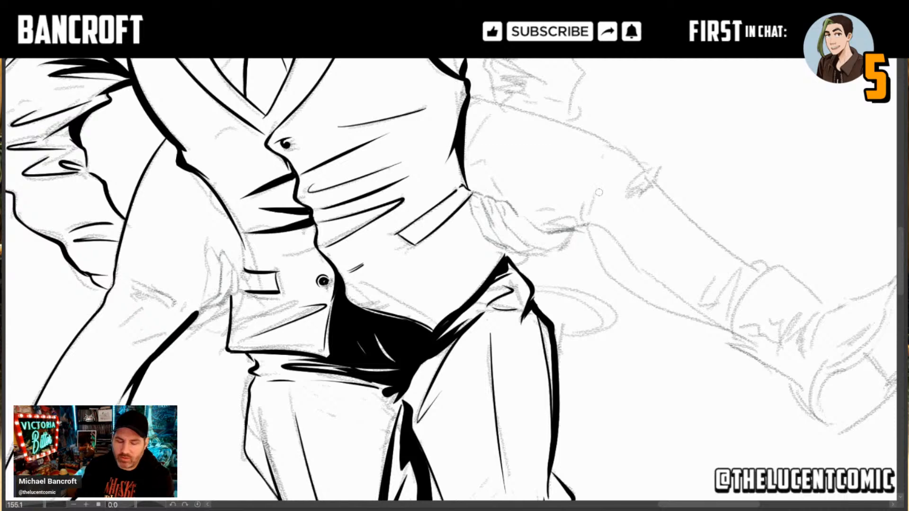
drag(583, 176, 398, 118)
mouse_move(510, 164)
mouse_down()
mouse_move(487, 216)
mouse_move(523, 216)
mouse_move(517, 232)
mouse_move(484, 227)
mouse_move(519, 185)
mouse_move(530, 203)
mouse_up()
key(ctrl+z)
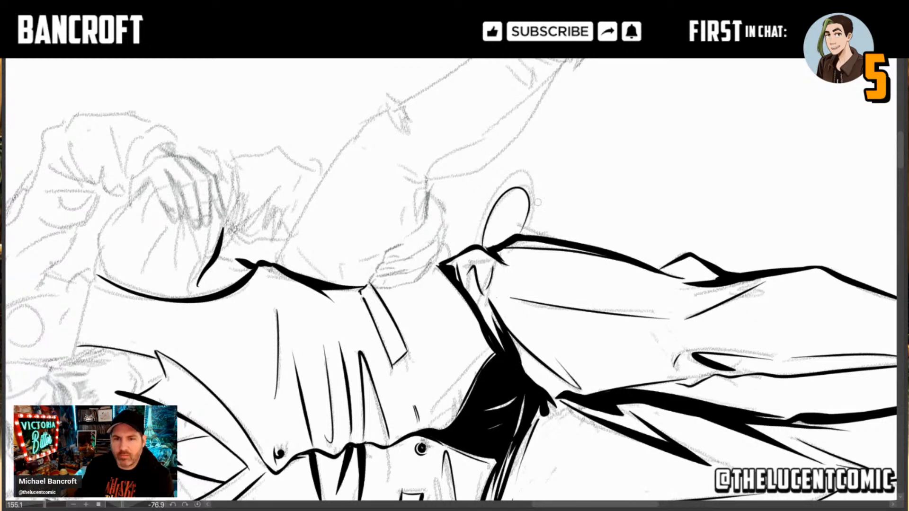
mouse_move(478, 248)
mouse_down()
mouse_move(495, 194)
mouse_move(514, 180)
mouse_move(527, 185)
mouse_move(531, 206)
mouse_move(494, 262)
mouse_up()
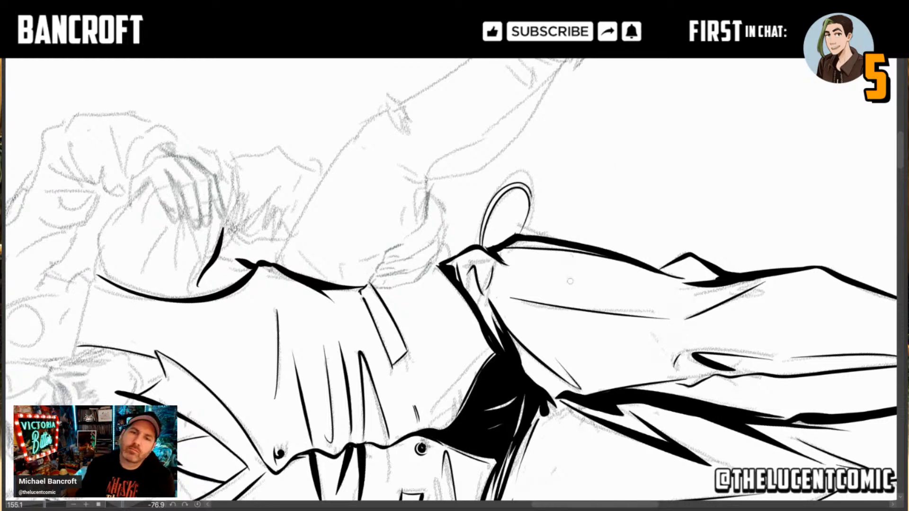
drag(613, 347, 365, 426)
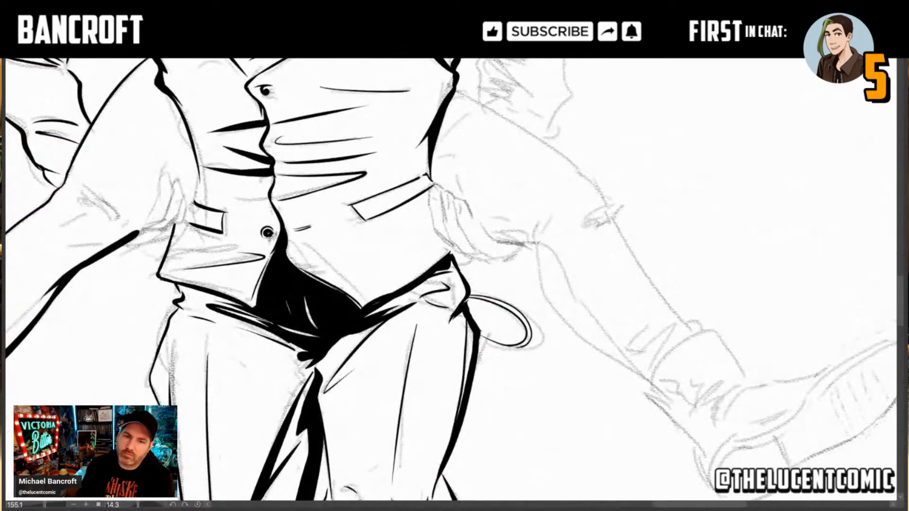
Step: Ink the man's right hand gripping the carried person's thigh, with outlined fingers and a dark tapered shadow beneath the palm
drag(355, 338, 362, 344)
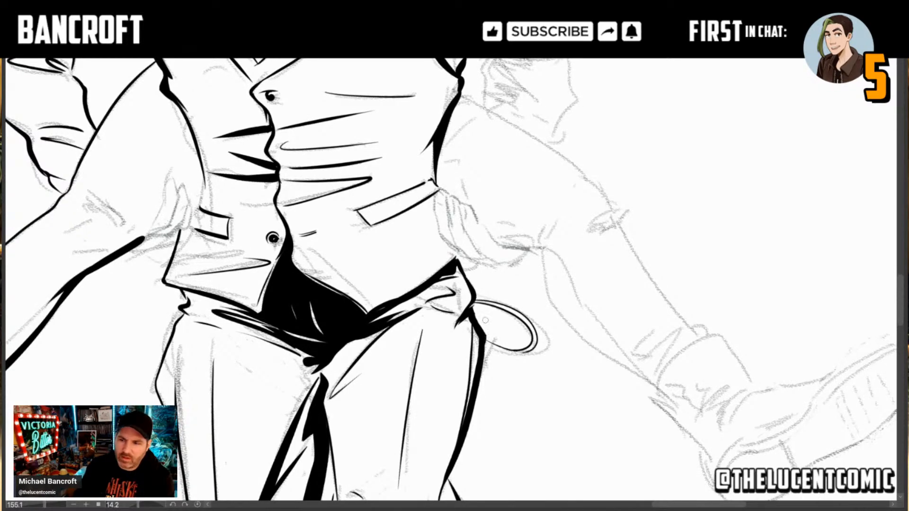
mouse_move(485, 169)
mouse_down()
mouse_move(609, 262)
mouse_move(612, 283)
mouse_up()
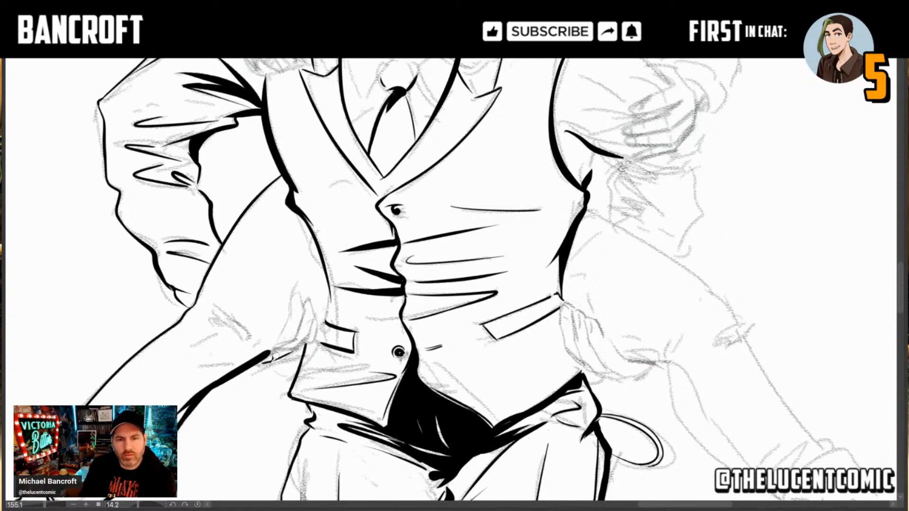
mouse_move(268, 356)
mouse_down()
mouse_move(306, 354)
mouse_move(287, 350)
mouse_up()
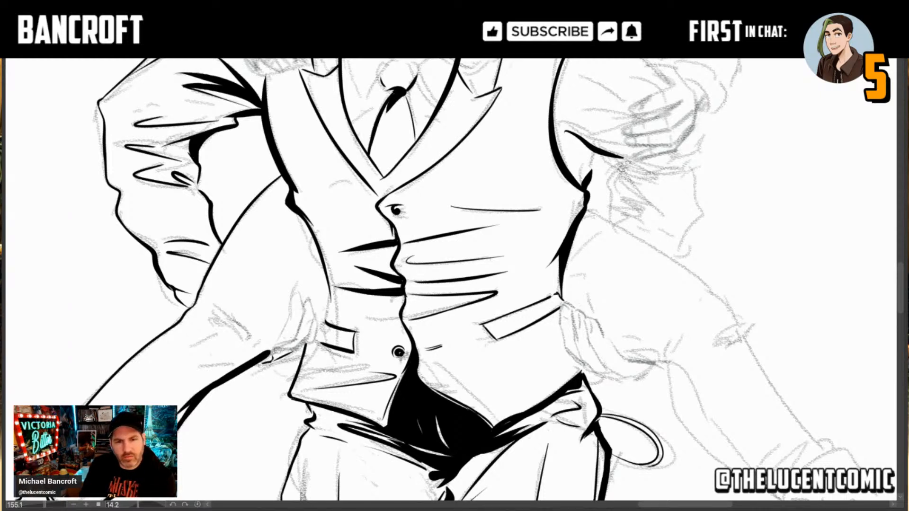
drag(272, 352, 294, 344)
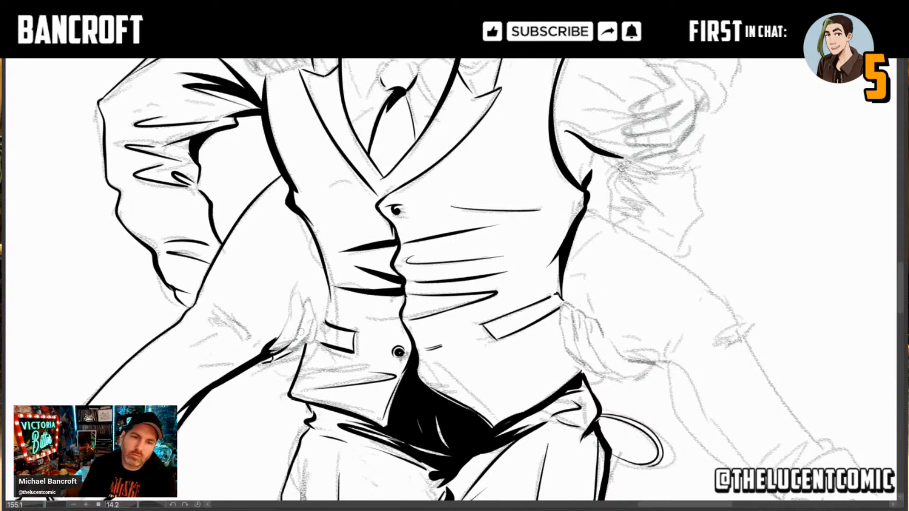
drag(313, 336, 343, 298)
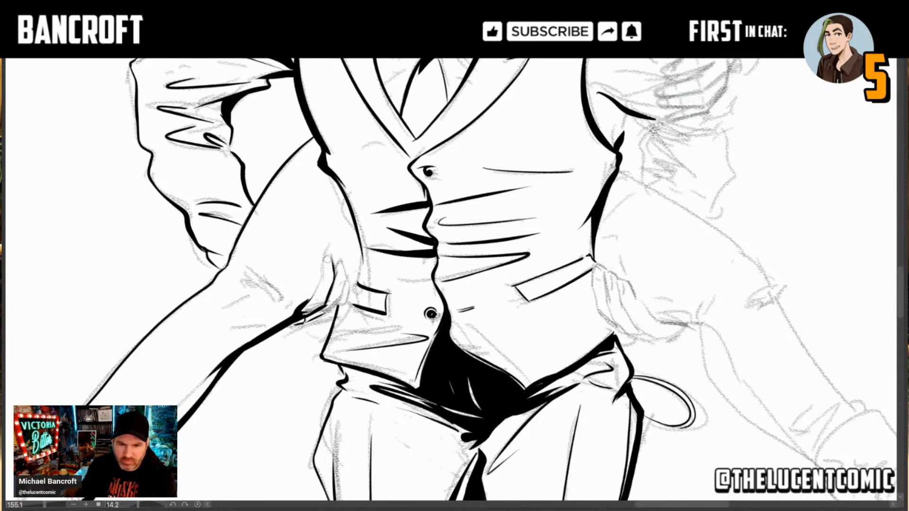
drag(327, 254, 320, 284)
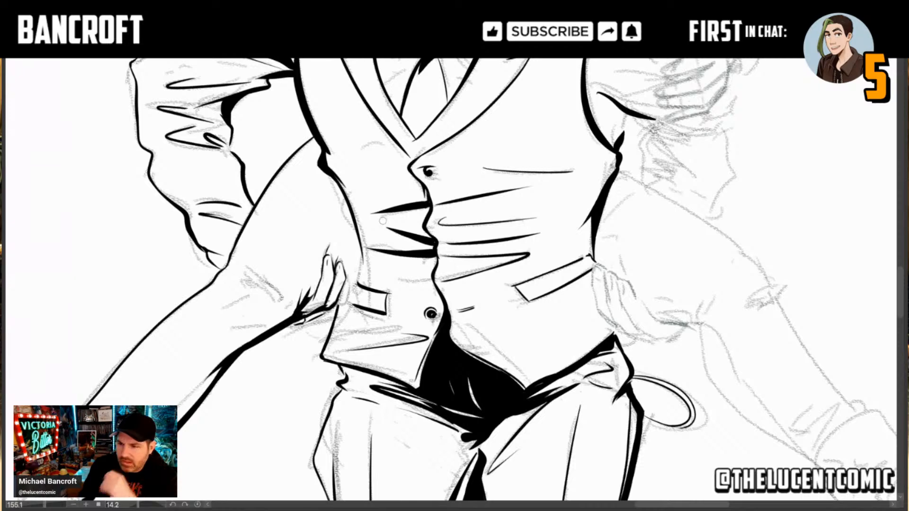
Step: Review the whole piggyback pair beside the running woman with the canvas rotation reset to upright
scroll(503, 269, down, 3)
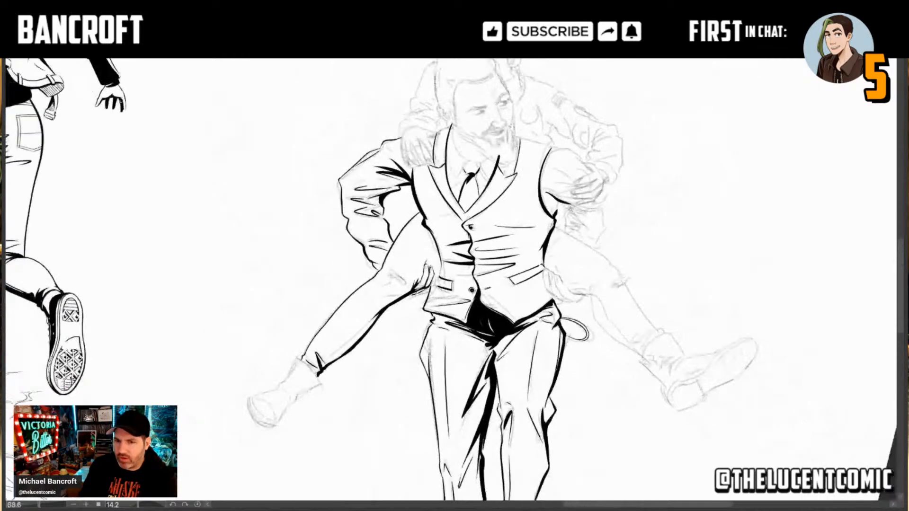
scroll(321, 180, down, 3)
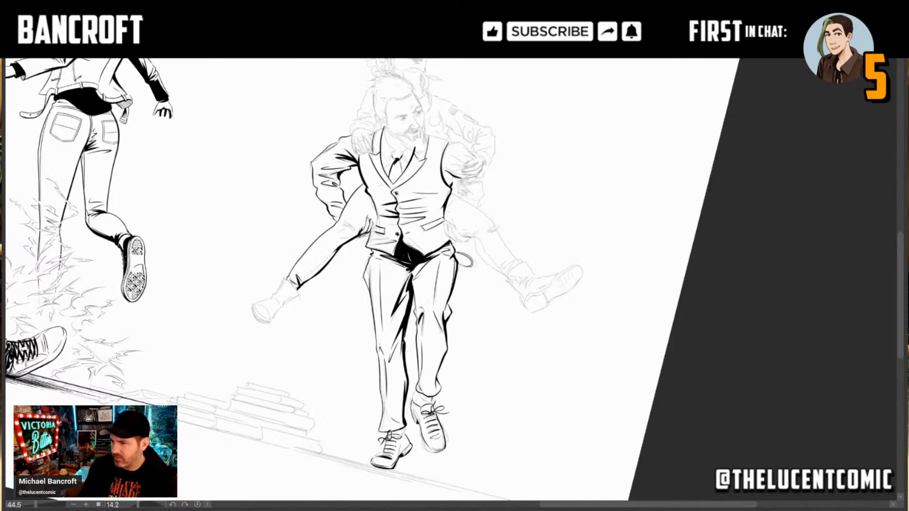
key(ctrl+at)
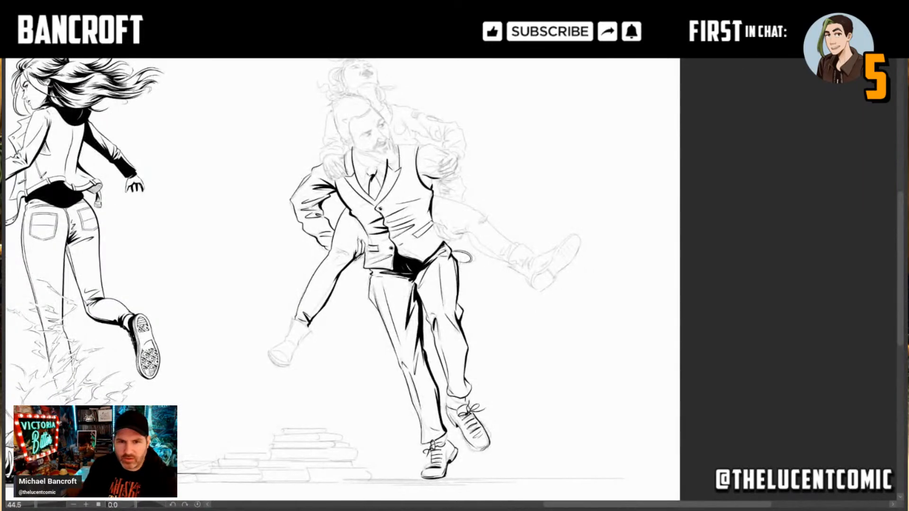
drag(501, 239, 555, 239)
drag(510, 166, 526, 206)
drag(400, 216, 400, 180)
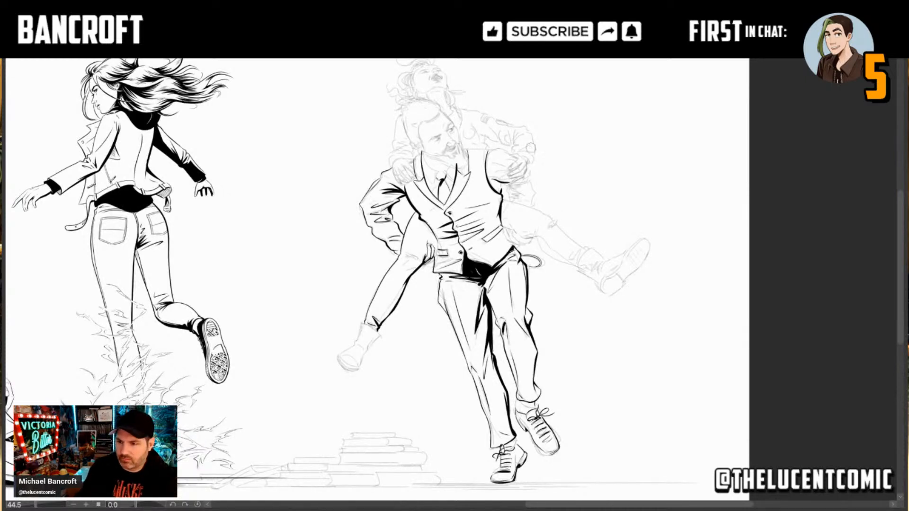
drag(341, 276, 602, 262)
Step: Connect the man's right fingertips to the vest edge and pocket with short lines and dark accents, undoing a stray stroke
drag(689, 222, 566, 234)
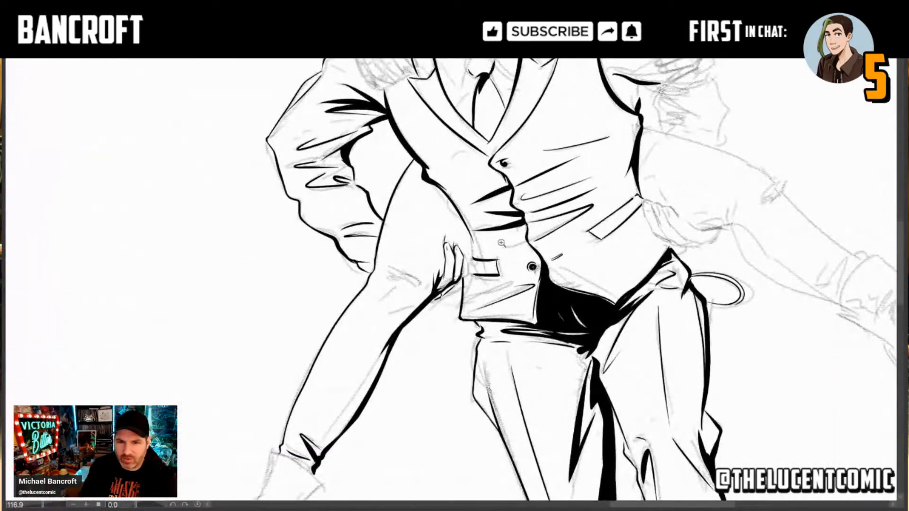
click(477, 269)
drag(475, 274, 486, 274)
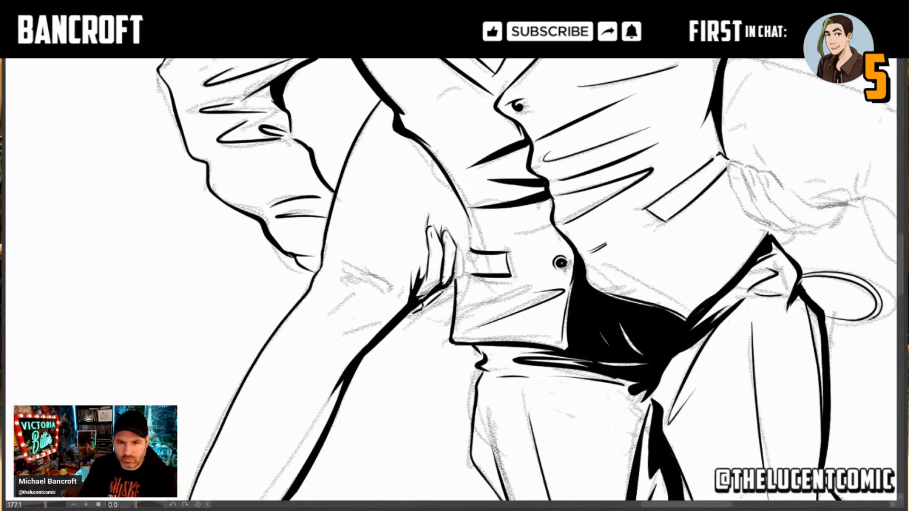
drag(444, 286, 462, 277)
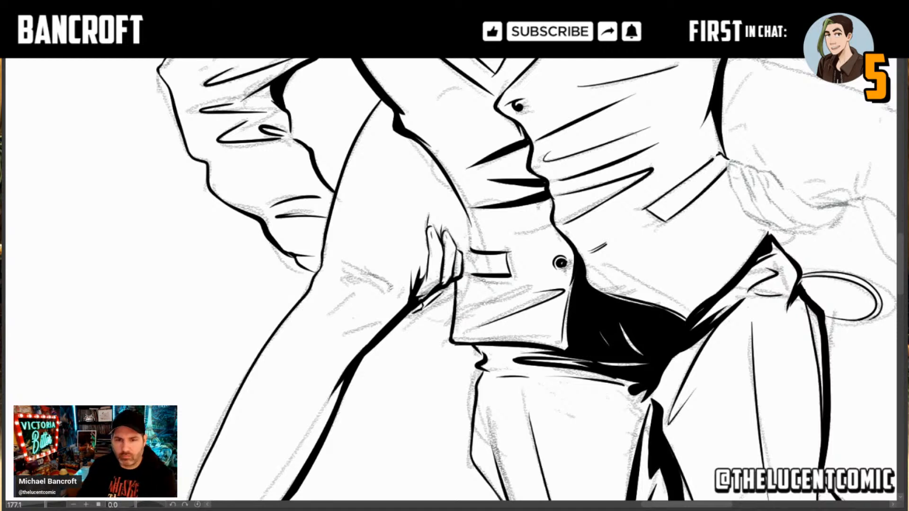
mouse_move(459, 281)
mouse_down()
mouse_move(454, 313)
mouse_move(466, 275)
mouse_move(488, 274)
mouse_move(464, 278)
mouse_move(479, 276)
mouse_up()
key(ctrl+z)
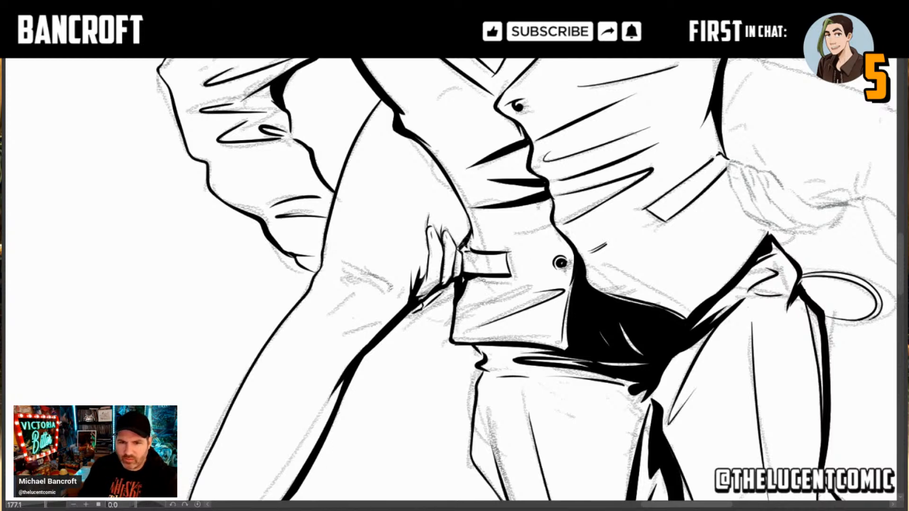
Step: Ink a short fold below the carried person's knee and a thin seam line down the shin to the trouser cuff
drag(381, 324, 337, 339)
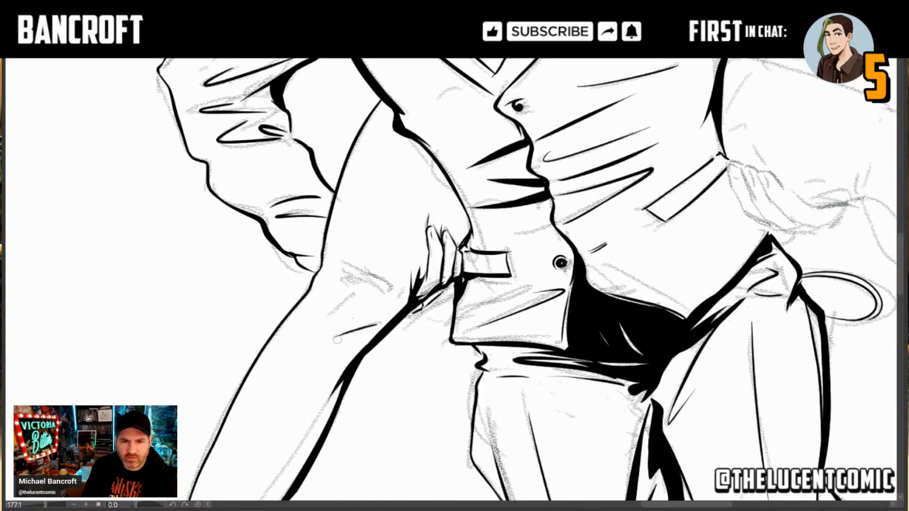
drag(319, 406, 379, 286)
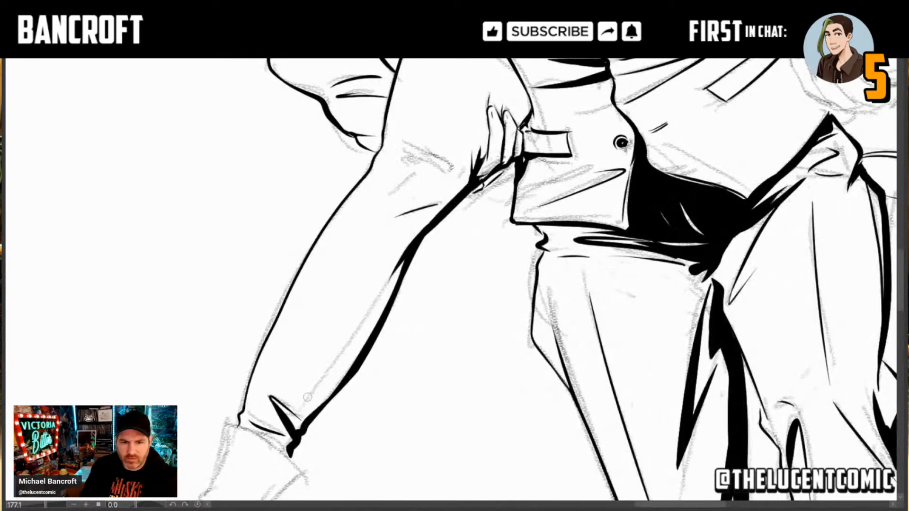
mouse_move(298, 411)
mouse_down()
mouse_move(392, 269)
mouse_move(277, 438)
mouse_up()
key(ctrl+z)
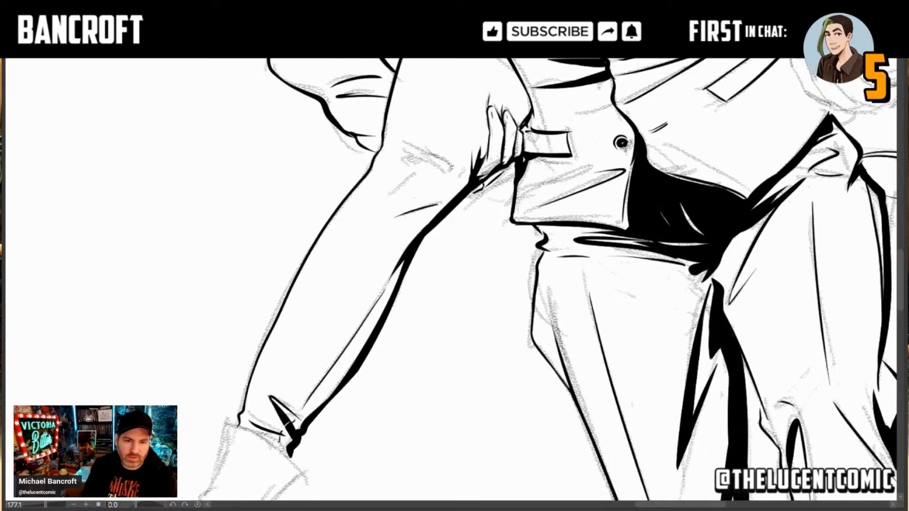
Step: Ink a small crease beside the carried person's knee and the ragged, broken edge of the wrinkle across it
drag(426, 188, 396, 239)
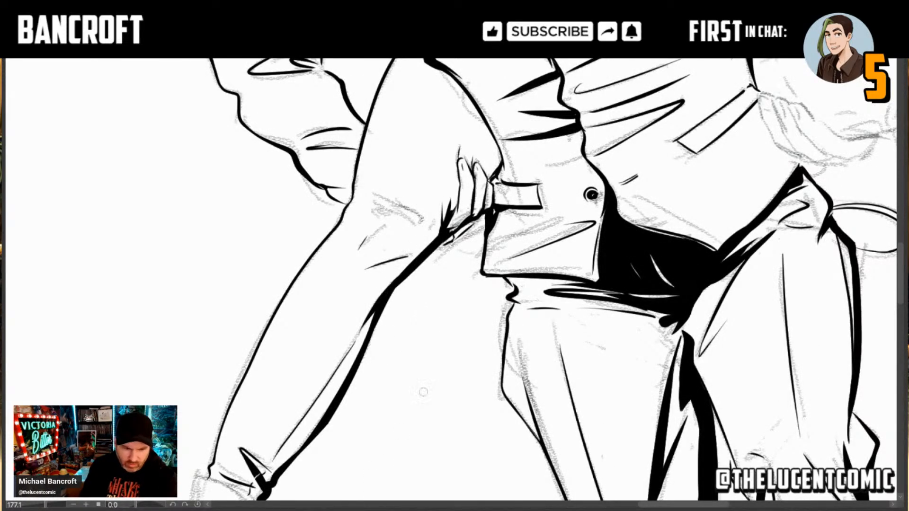
drag(390, 237, 382, 306)
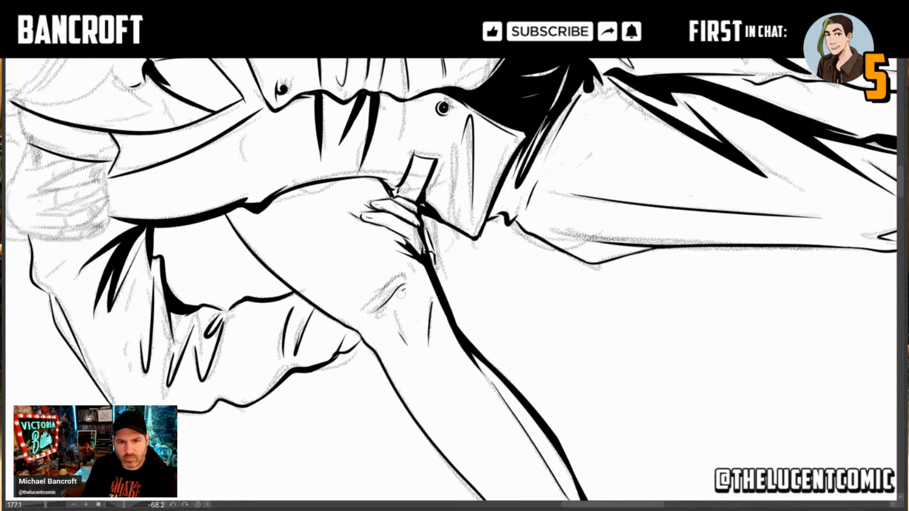
drag(401, 294, 396, 299)
mouse_move(396, 299)
mouse_down()
mouse_move(394, 312)
mouse_move(371, 317)
mouse_up()
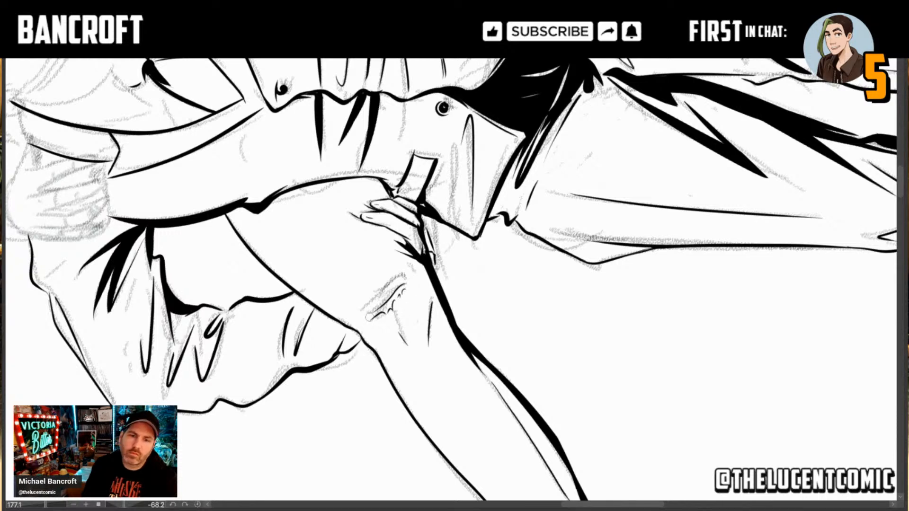
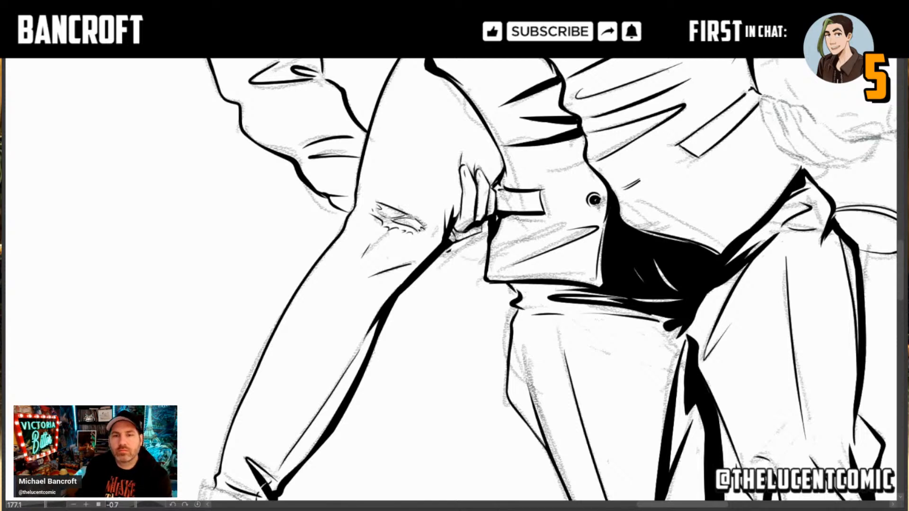
Step: Ink a thin diagonal fold line across the vest's lower front below the man's left pocket, undoing and redrawing the first stroke
drag(454, 243, 450, 250)
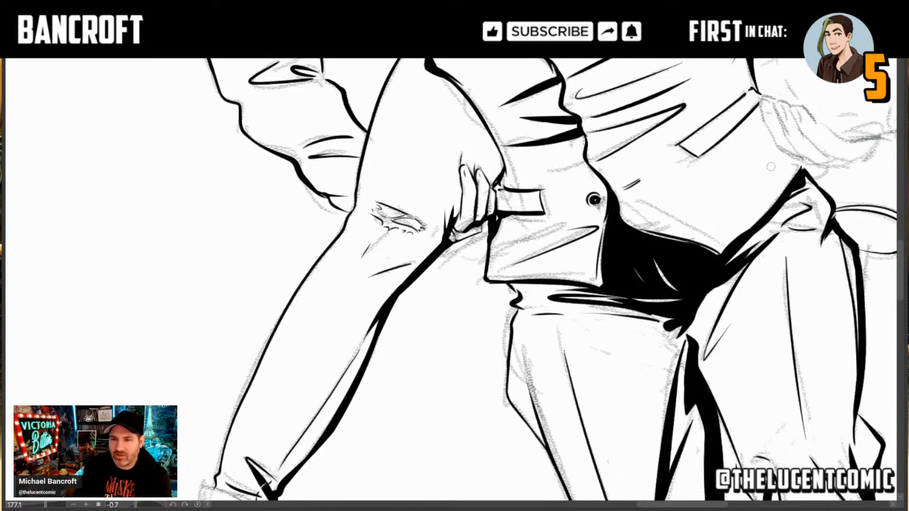
drag(772, 167, 687, 192)
key(ctrl+z)
drag(775, 166, 701, 189)
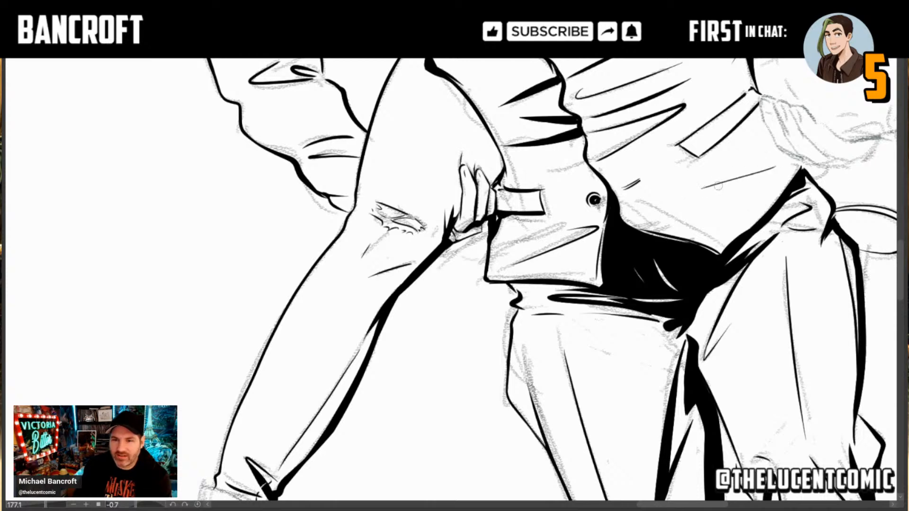
Step: Examine the man's inked trousers, shoes and vest, and the whole piggyback pair beside the running woman
scroll(559, 262, down, 10)
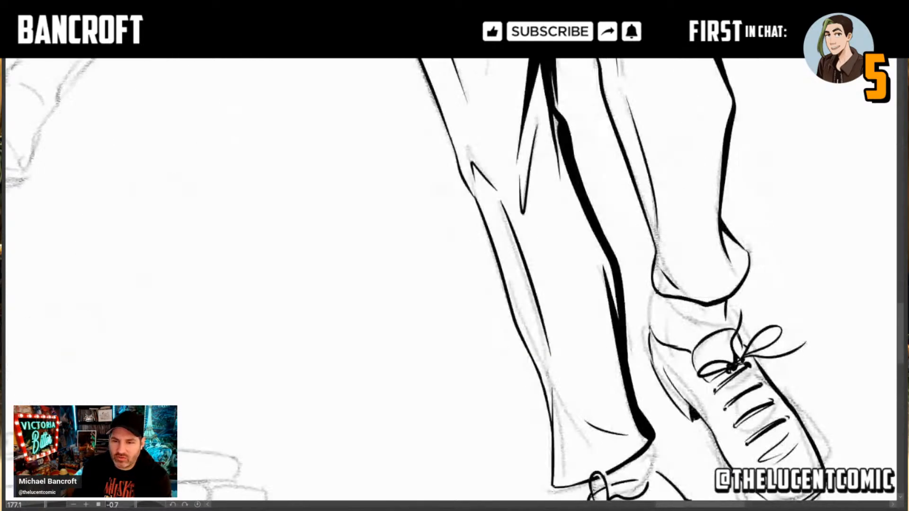
drag(446, 193, 520, 478)
drag(431, 267, 571, 250)
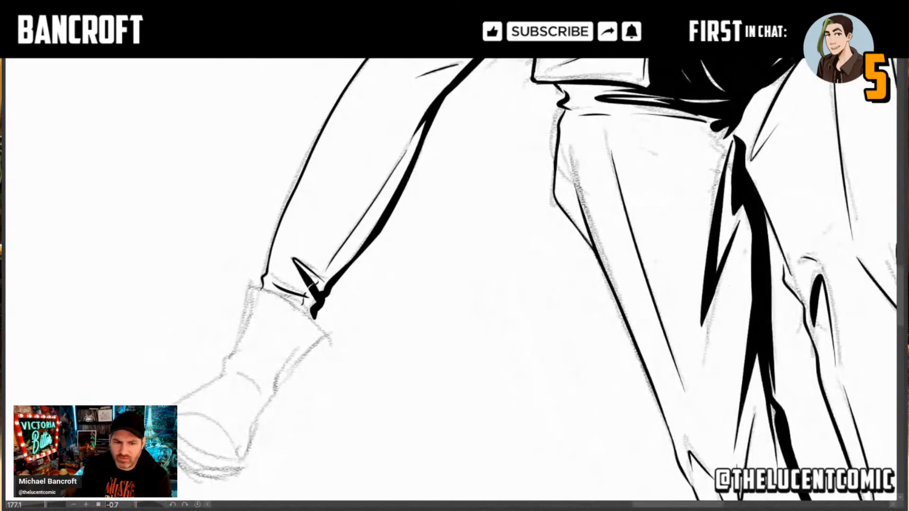
drag(550, 84, 561, 283)
drag(546, 222, 514, 327)
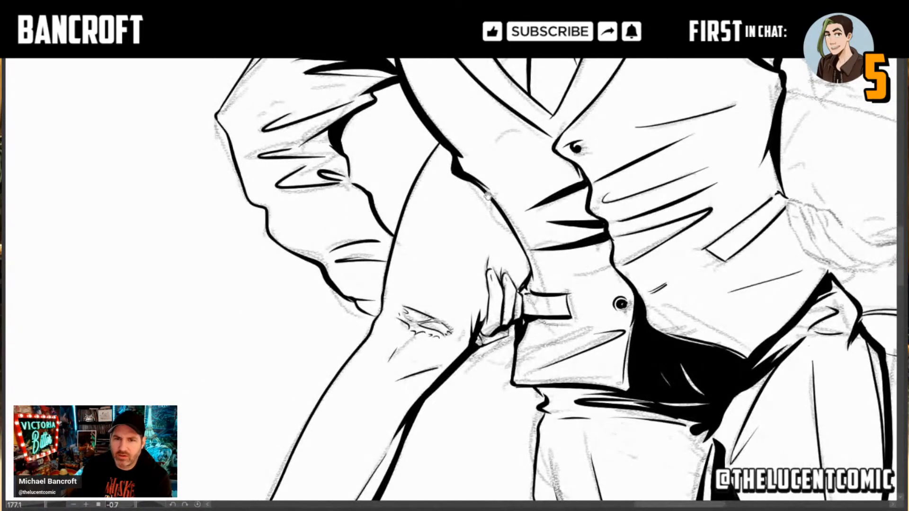
drag(575, 238, 527, 260)
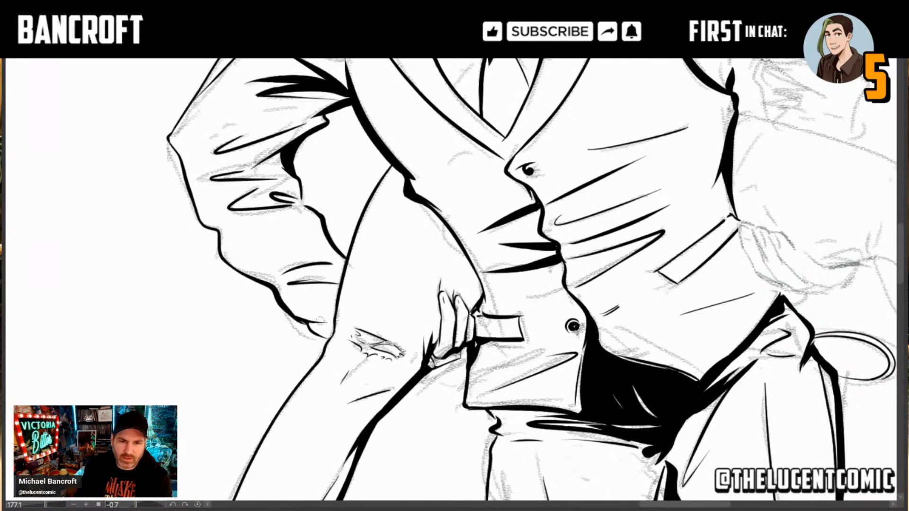
mouse_move(653, 269)
mouse_down()
mouse_move(540, 319)
mouse_move(524, 366)
mouse_move(484, 277)
mouse_up()
click(548, 313)
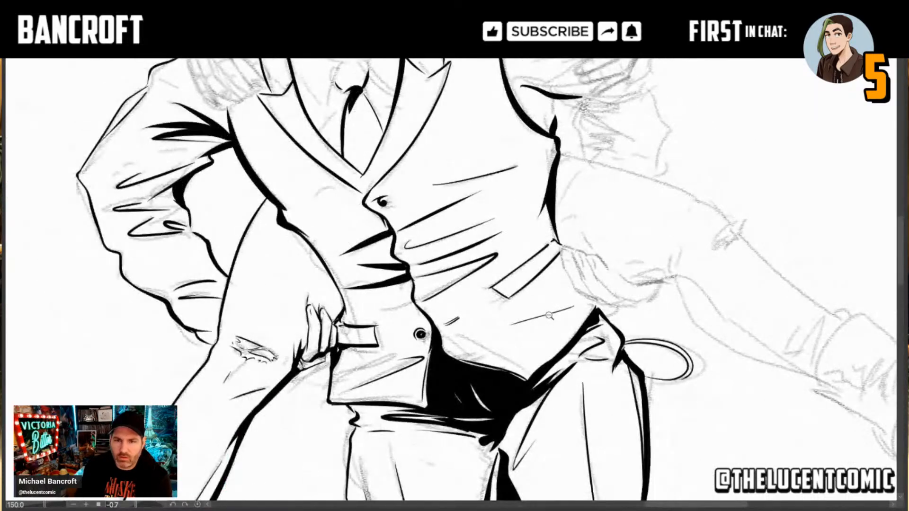
mouse_move(568, 322)
mouse_down()
mouse_move(509, 304)
mouse_move(585, 281)
mouse_up()
click(508, 304)
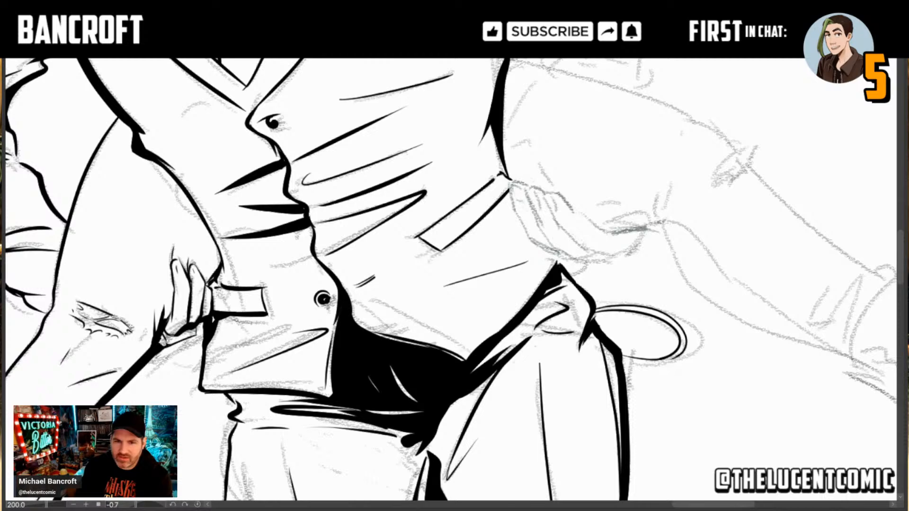
scroll(536, 303, down, 5)
scroll(528, 303, down, 3)
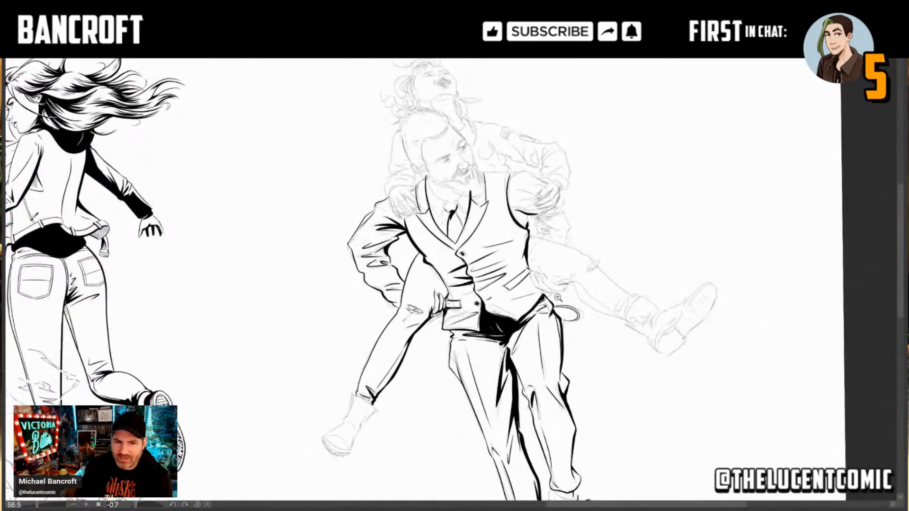
mouse_move(406, 349)
mouse_down()
mouse_move(448, 333)
mouse_move(405, 350)
mouse_up()
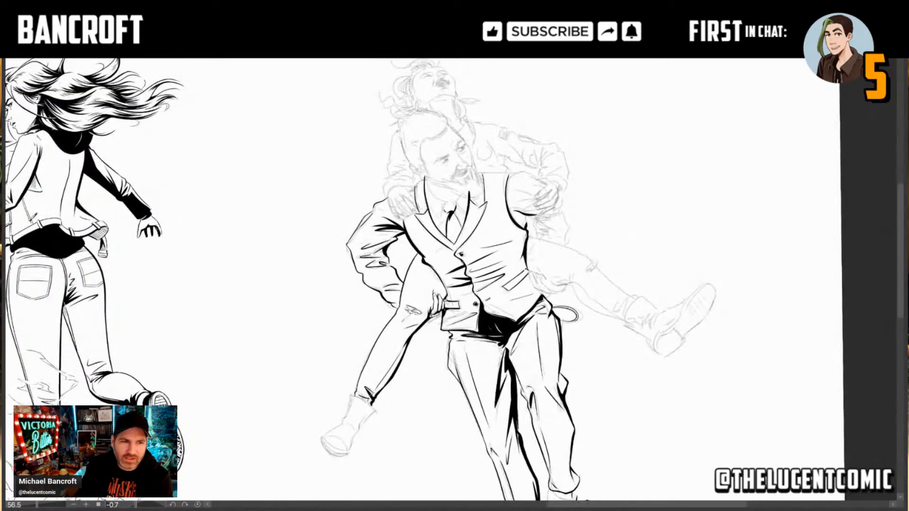
Step: Ink the fingers of the man's left hand beside the vest pocket and its lower edge, with a thick dark accent under the carried leg
scroll(565, 307, up, 2)
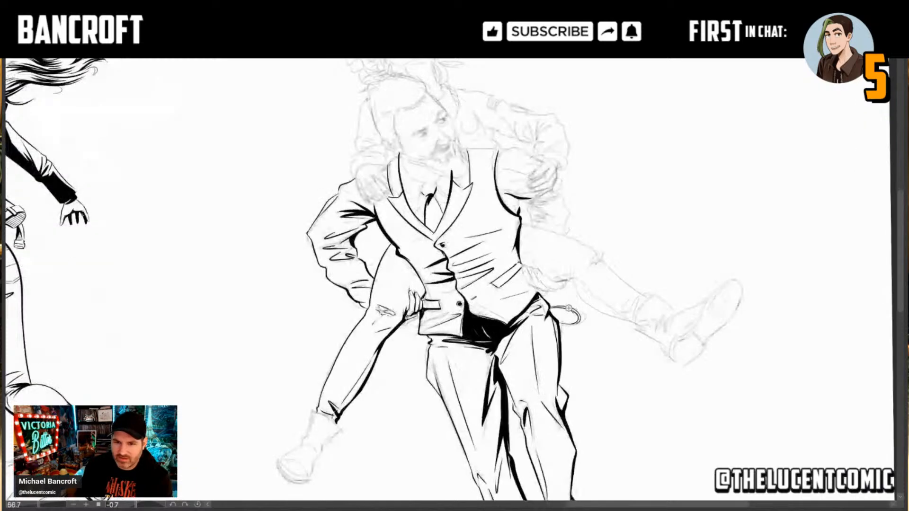
drag(552, 284, 506, 317)
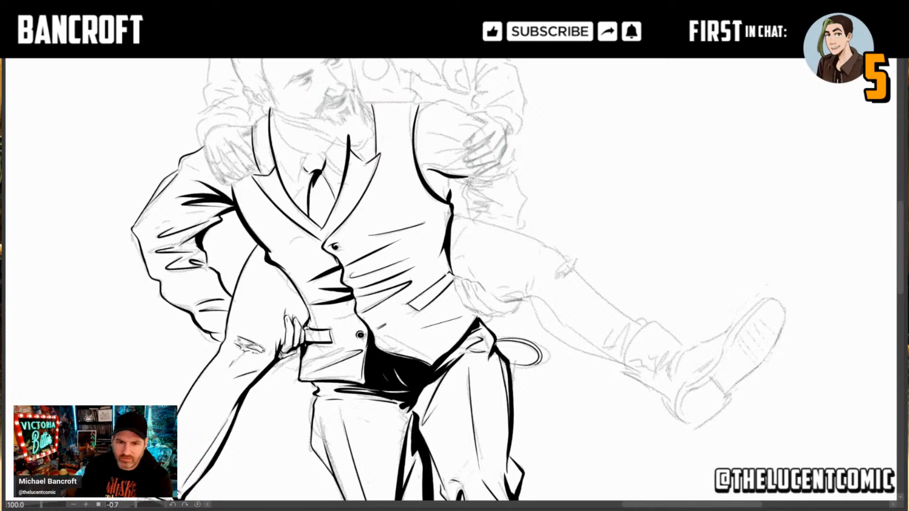
scroll(469, 314, up, 1)
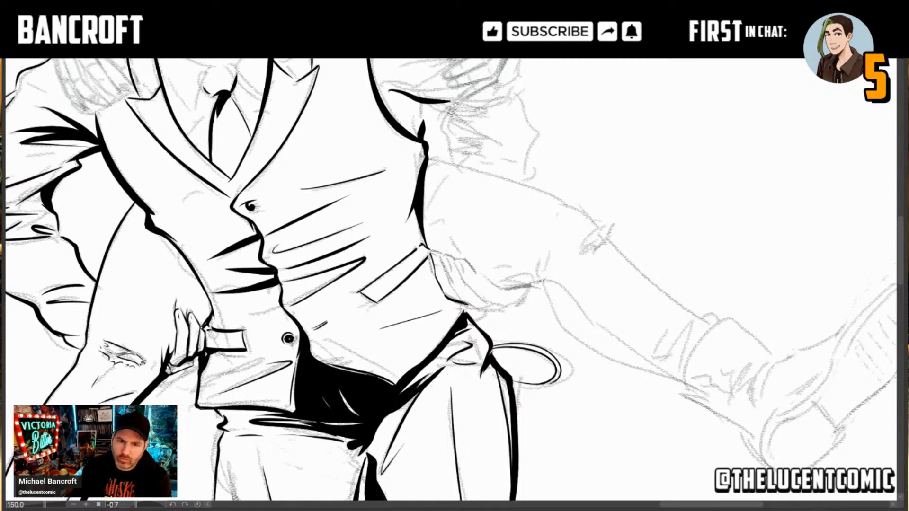
mouse_move(466, 309)
mouse_down()
mouse_move(436, 253)
mouse_move(455, 293)
mouse_up()
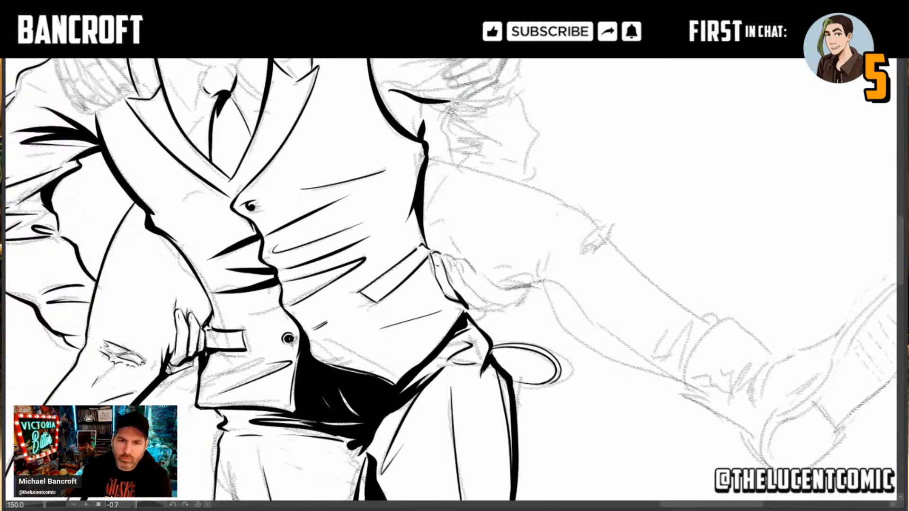
drag(441, 256, 463, 280)
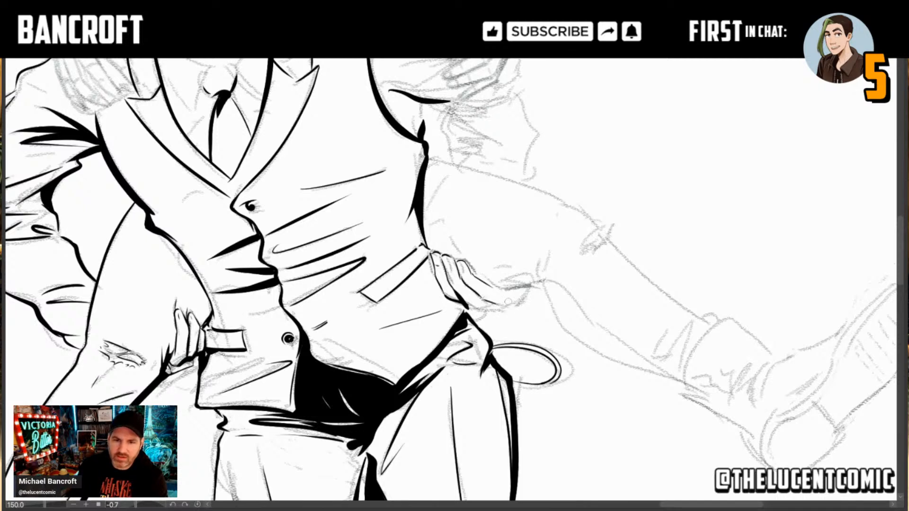
mouse_move(492, 302)
mouse_down()
mouse_move(516, 301)
mouse_move(530, 285)
mouse_move(515, 298)
mouse_up()
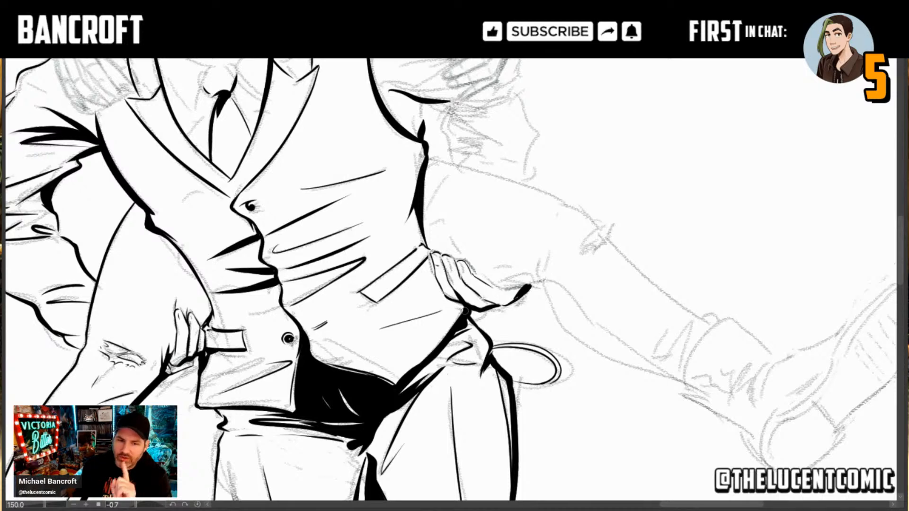
Step: Examine the inked vest, both gripping hands and the legs against the remaining pencil sketch
drag(426, 427, 439, 285)
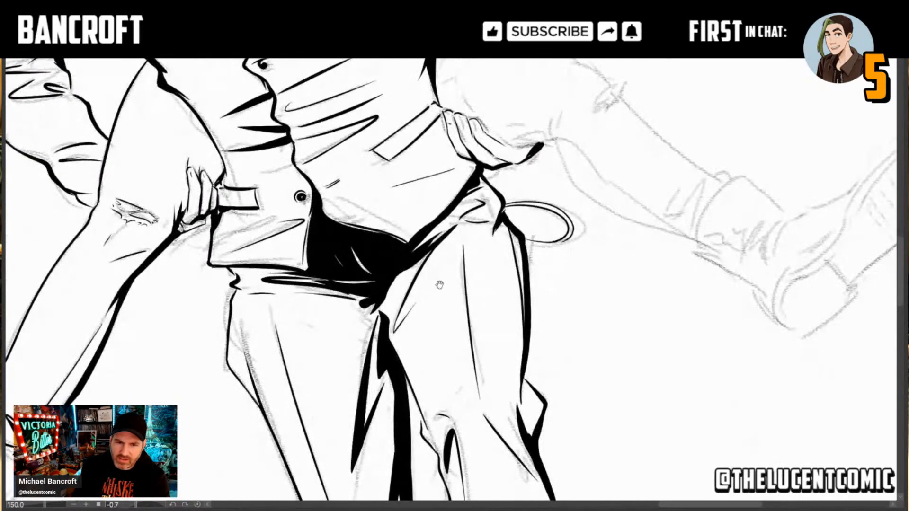
scroll(487, 371, down, 3)
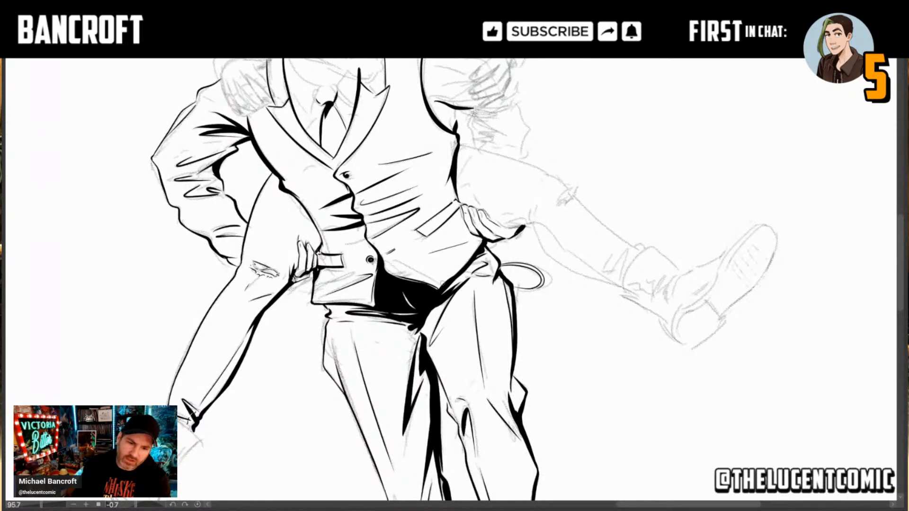
drag(518, 340, 487, 246)
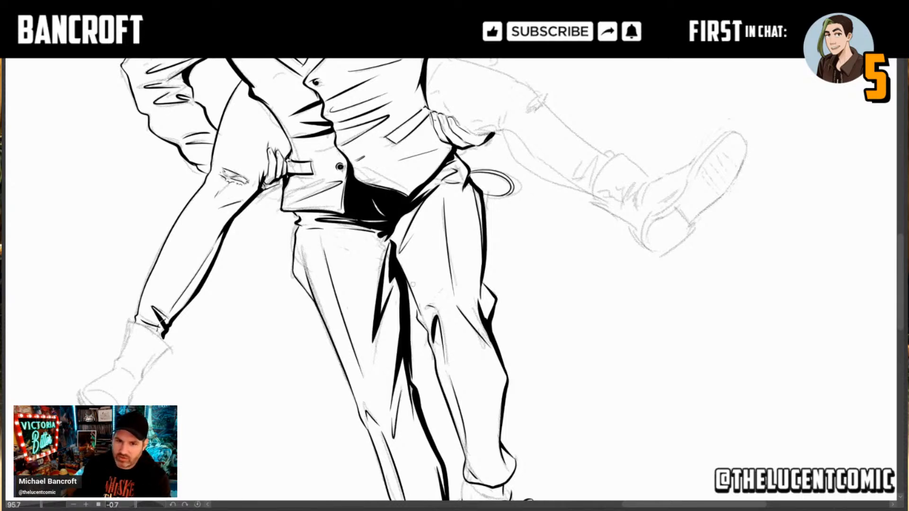
drag(488, 301, 497, 393)
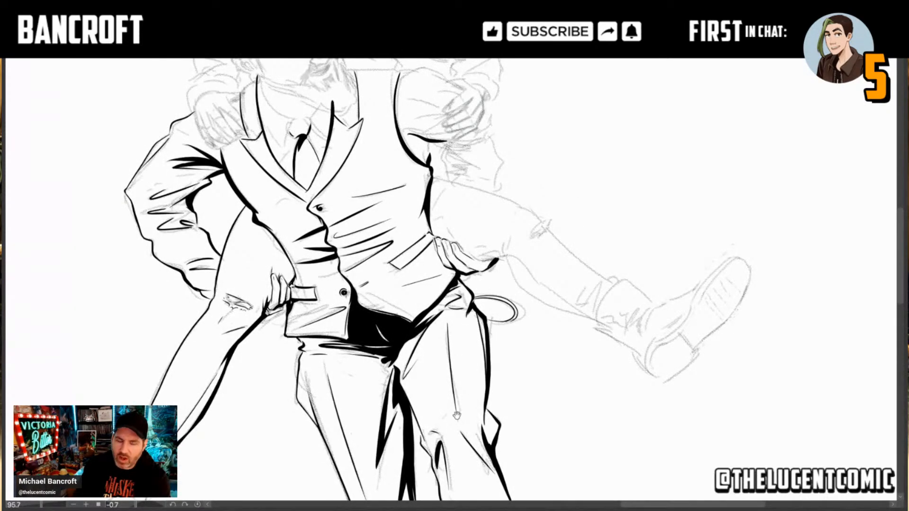
drag(435, 437, 458, 356)
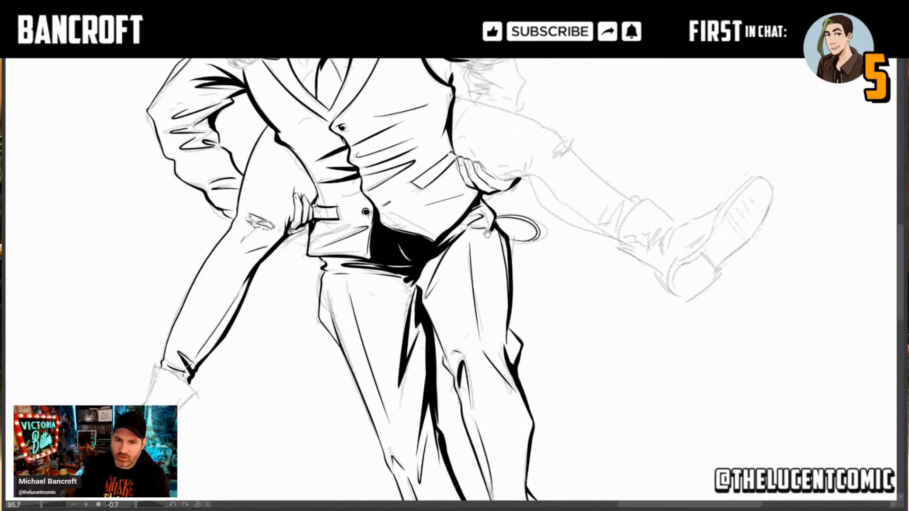
drag(473, 204, 476, 240)
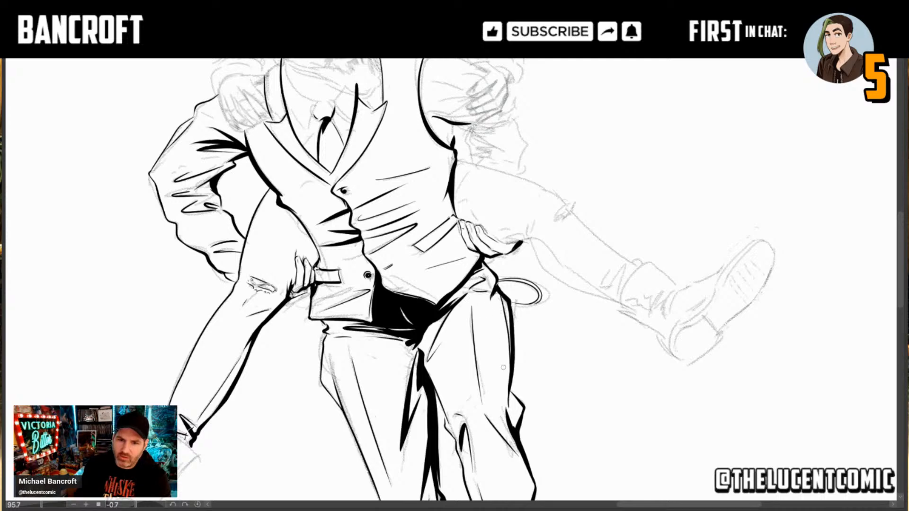
drag(547, 344, 469, 333)
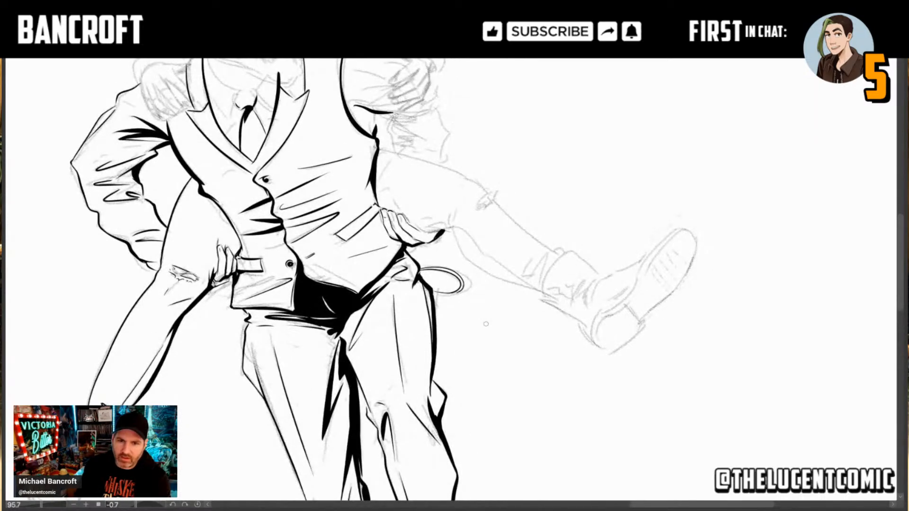
scroll(400, 247, up, 3)
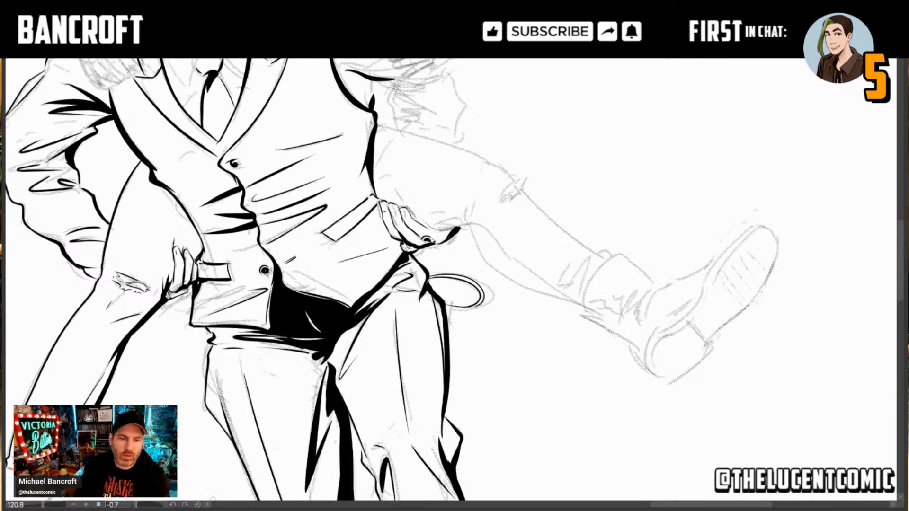
mouse_move(396, 86)
mouse_down()
mouse_move(430, 157)
mouse_move(538, 201)
mouse_move(529, 255)
mouse_move(549, 150)
mouse_move(525, 147)
mouse_move(520, 225)
mouse_up()
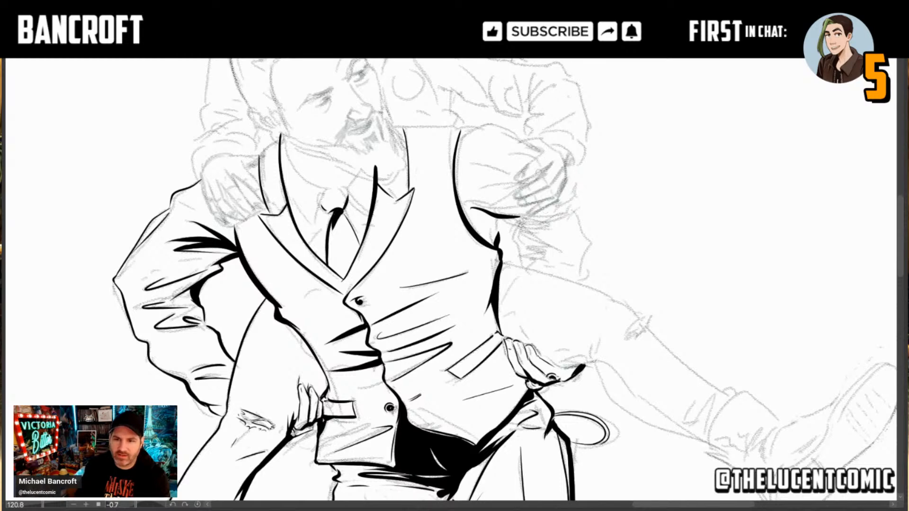
drag(518, 421, 568, 120)
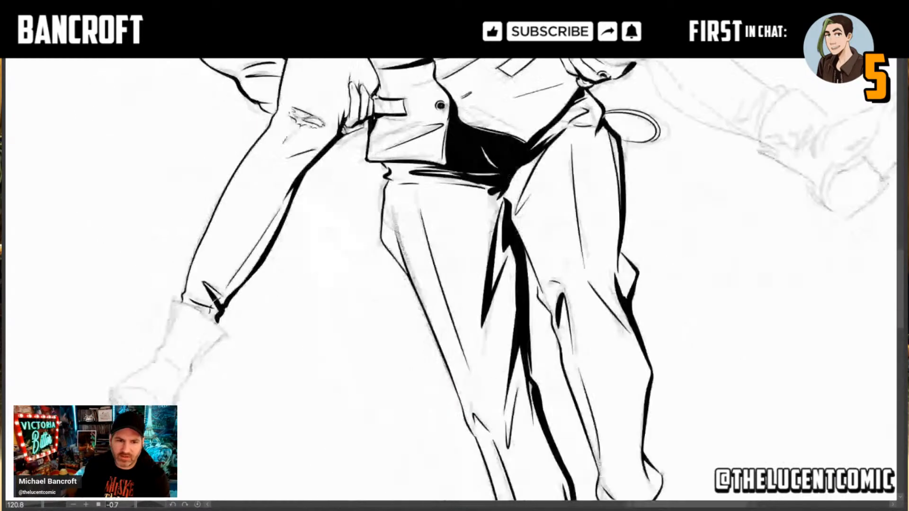
Step: Ink the rear edge of the carried person's right boot with a thick black shadow on the shaft and a contour down to the sole
drag(503, 290, 544, 248)
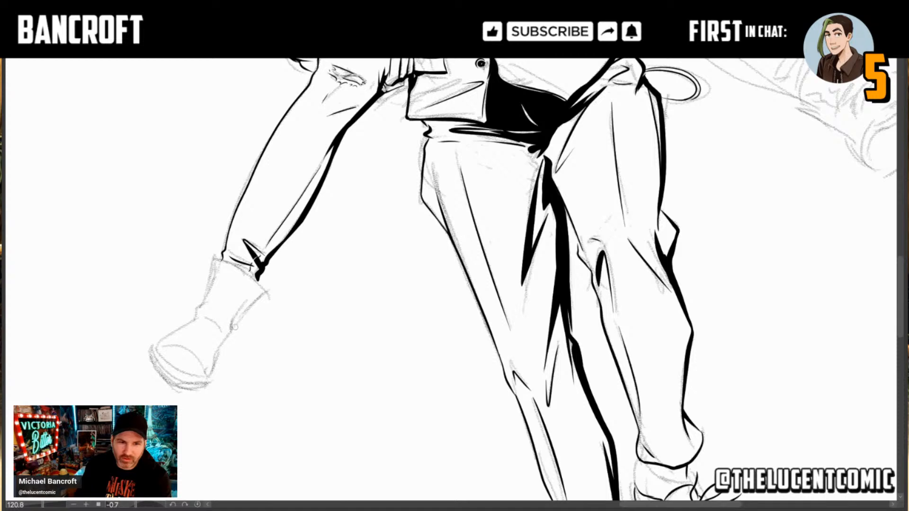
drag(233, 329, 268, 291)
drag(231, 327, 266, 289)
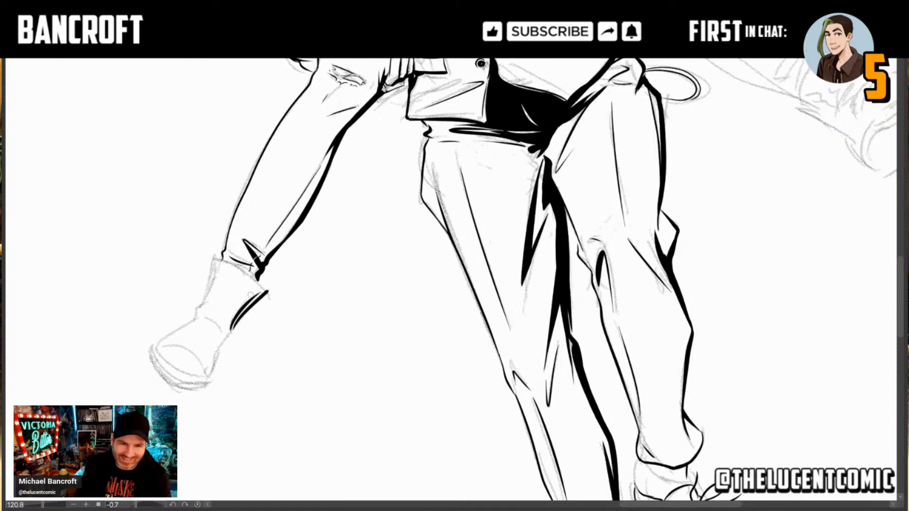
drag(256, 290, 224, 331)
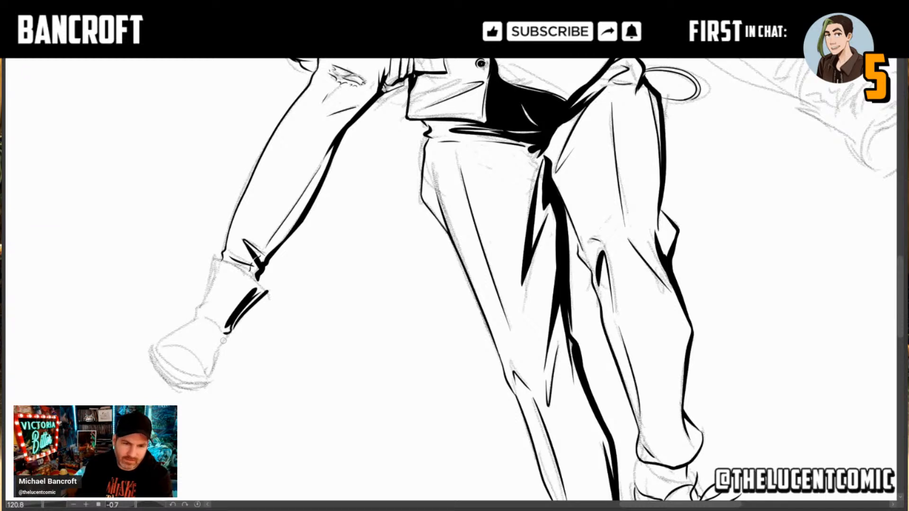
drag(224, 335, 207, 380)
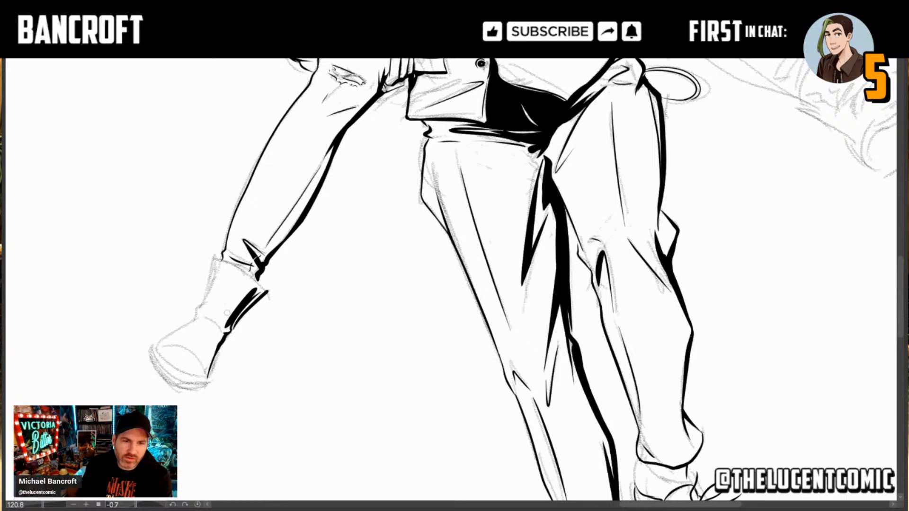
Step: Ink thin creases across the boot's ankle and instep, undoing the stray strokes
mouse_move(220, 331)
mouse_down()
mouse_move(202, 317)
mouse_move(221, 331)
mouse_move(240, 297)
mouse_up()
key(ctrl+z)
key(ctrl+z)
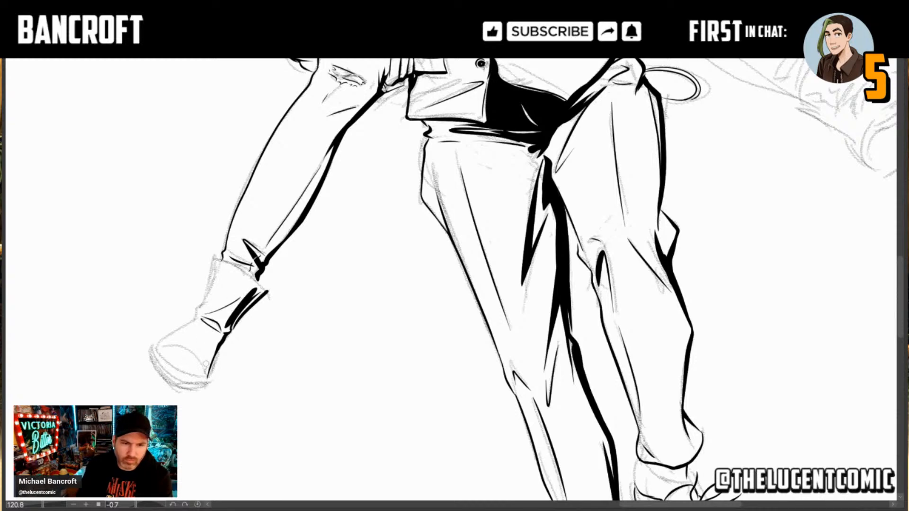
Step: Ink the boot's curved toe cap with a small highlight shape inside and a thick black edge along the sole
mouse_move(206, 365)
mouse_down()
mouse_move(194, 347)
mouse_move(172, 344)
mouse_up()
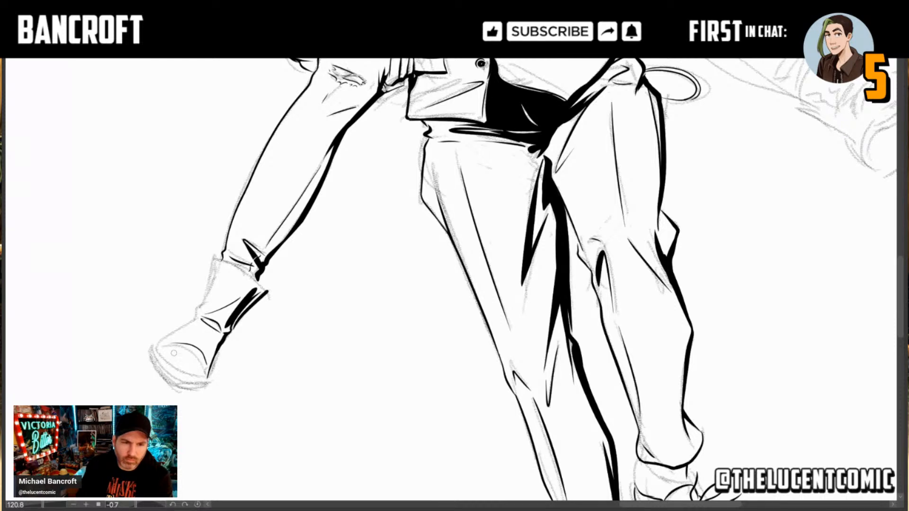
mouse_move(174, 353)
mouse_down()
mouse_move(198, 363)
mouse_move(198, 354)
mouse_move(199, 365)
mouse_up()
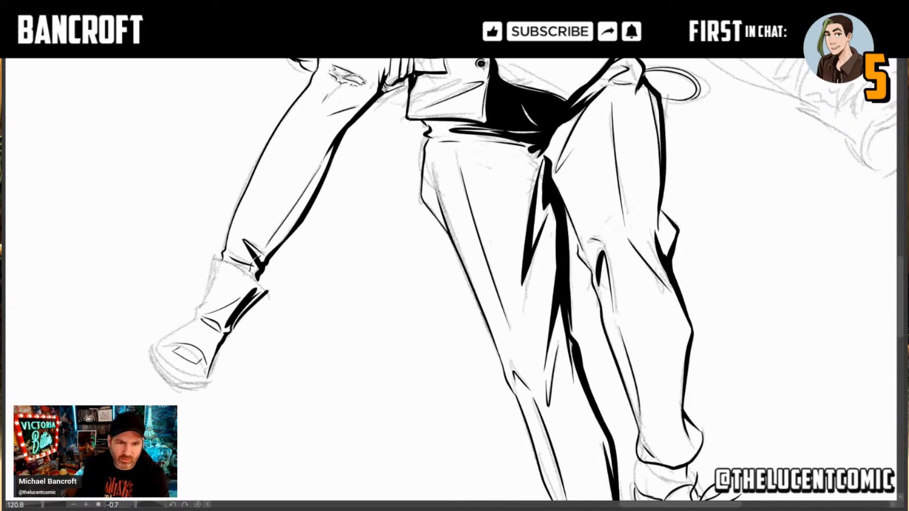
drag(187, 366, 283, 368)
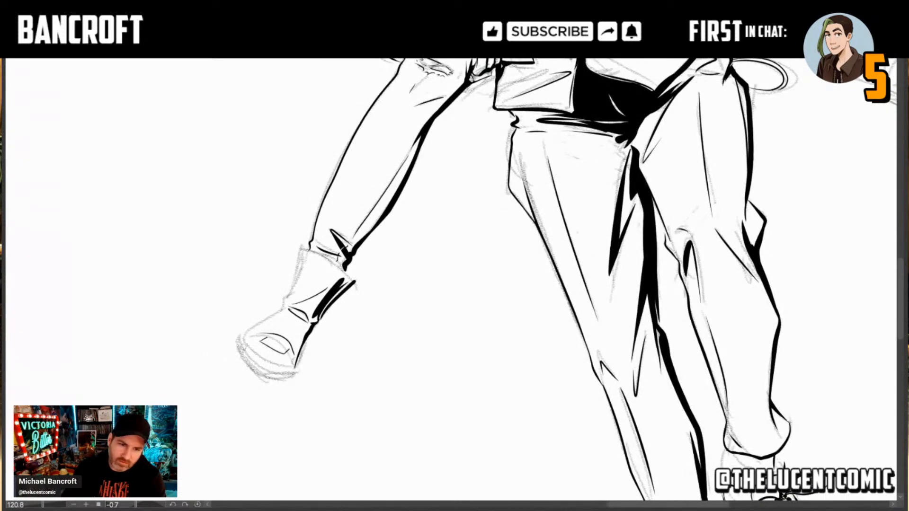
mouse_move(241, 340)
mouse_down()
mouse_move(244, 351)
mouse_move(291, 368)
mouse_up()
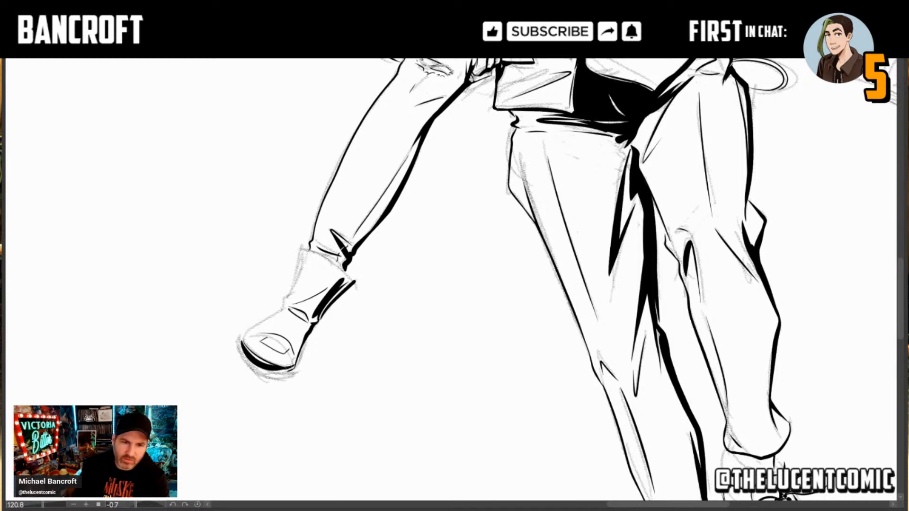
Step: Thicken the black sole of the carried person's right boot and ink the shaft's remaining side edge and top opening
drag(293, 366, 260, 373)
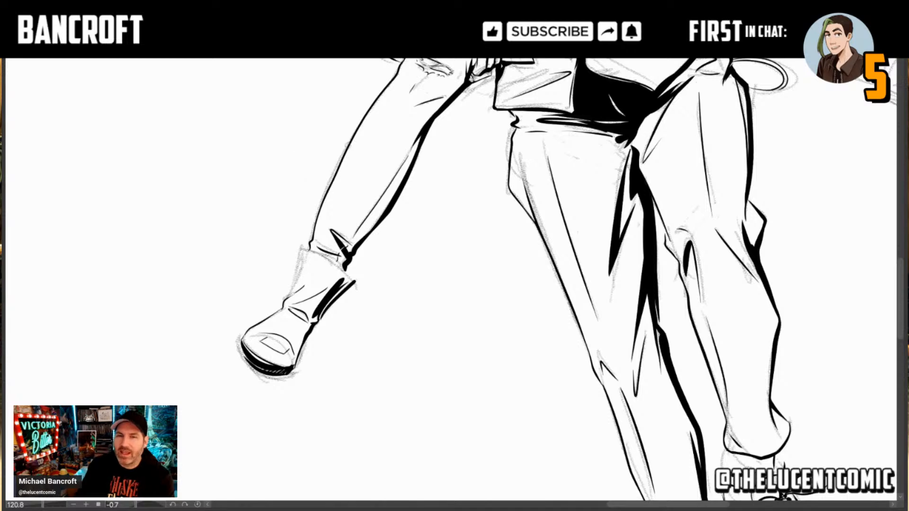
drag(497, 180, 417, 305)
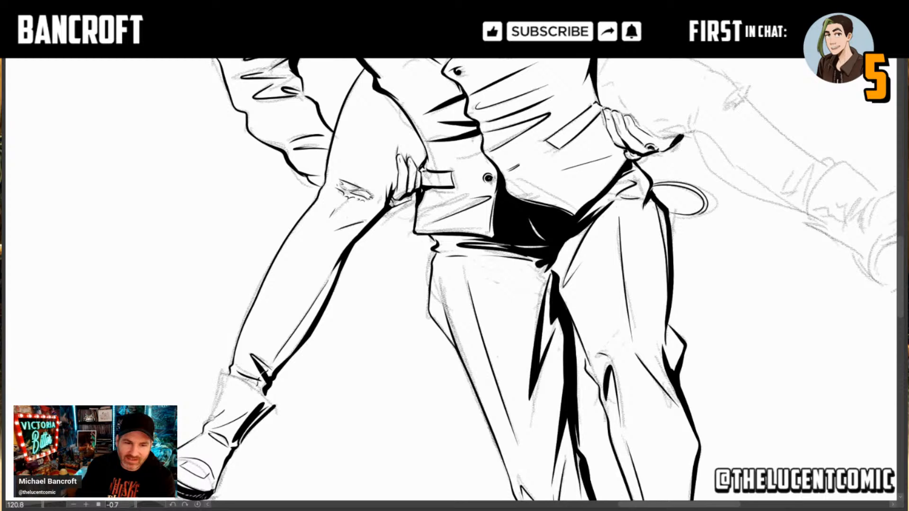
drag(207, 421, 231, 372)
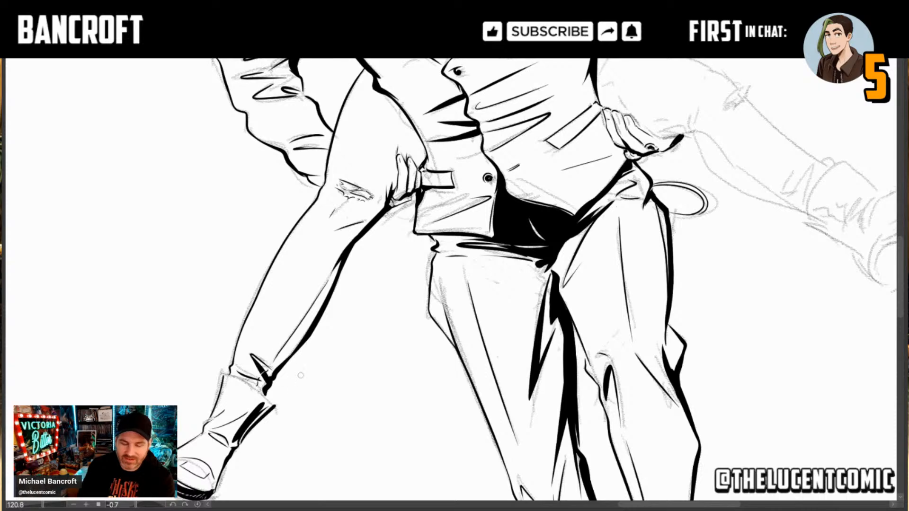
mouse_move(365, 443)
mouse_down()
mouse_move(276, 359)
mouse_move(515, 421)
mouse_move(613, 338)
mouse_move(447, 216)
mouse_up()
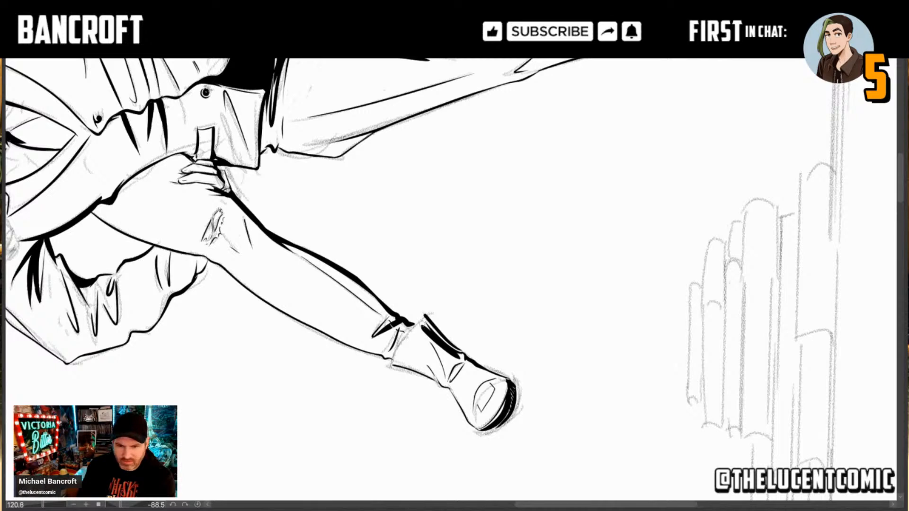
drag(424, 317, 393, 361)
key(ctrl+z)
drag(425, 316, 391, 365)
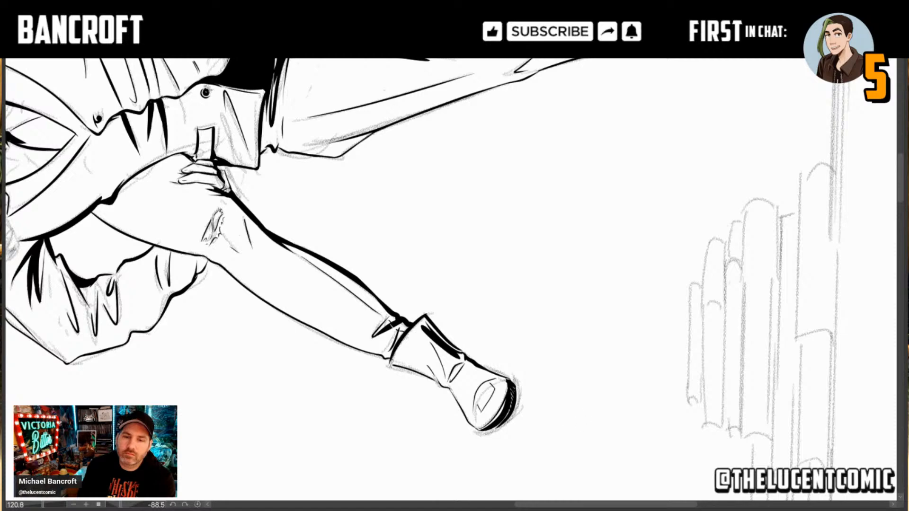
Step: Thicken the black shadow where the vest's side edge meets the hand gripping the carried person's left leg
drag(568, 331, 440, 407)
drag(640, 265, 253, 426)
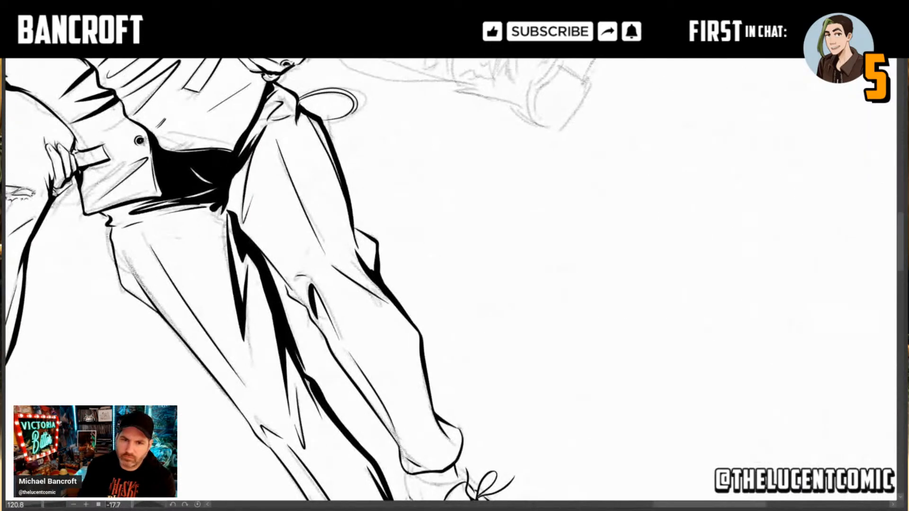
drag(426, 213, 440, 373)
drag(592, 213, 519, 419)
drag(520, 237, 448, 376)
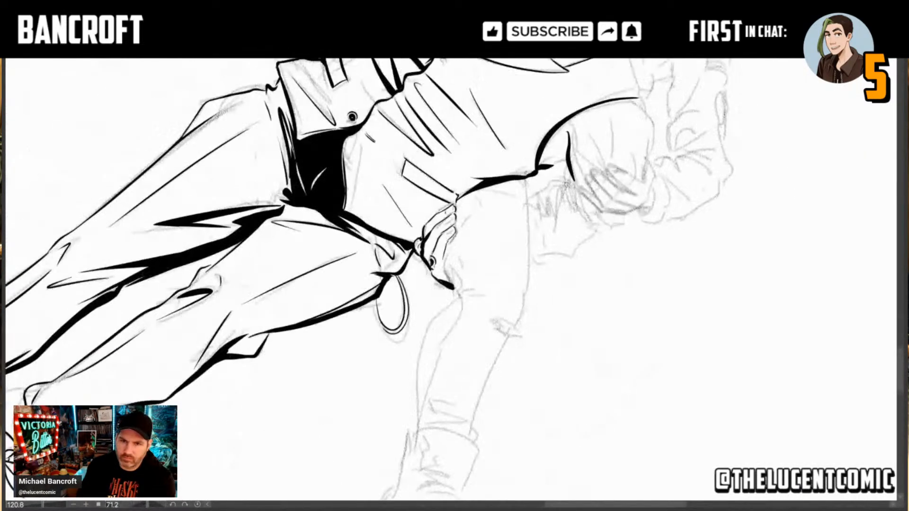
drag(484, 277, 476, 283)
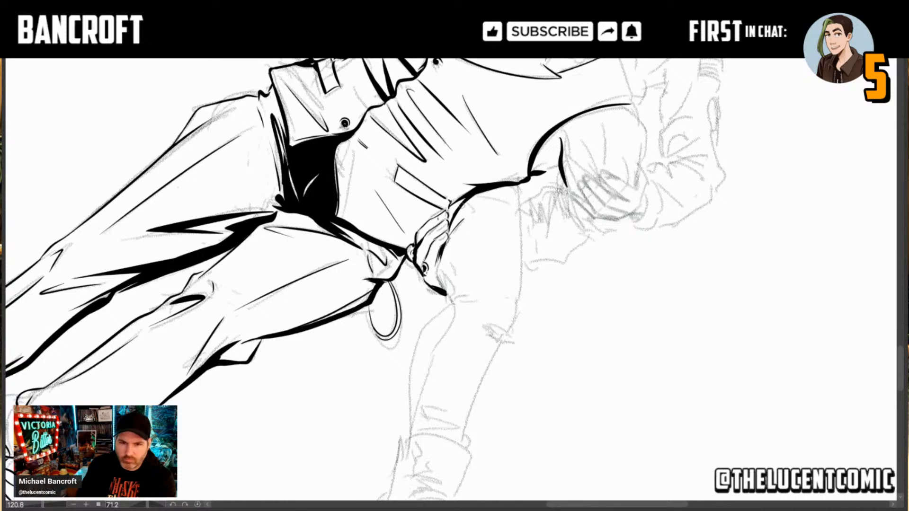
drag(450, 204, 455, 217)
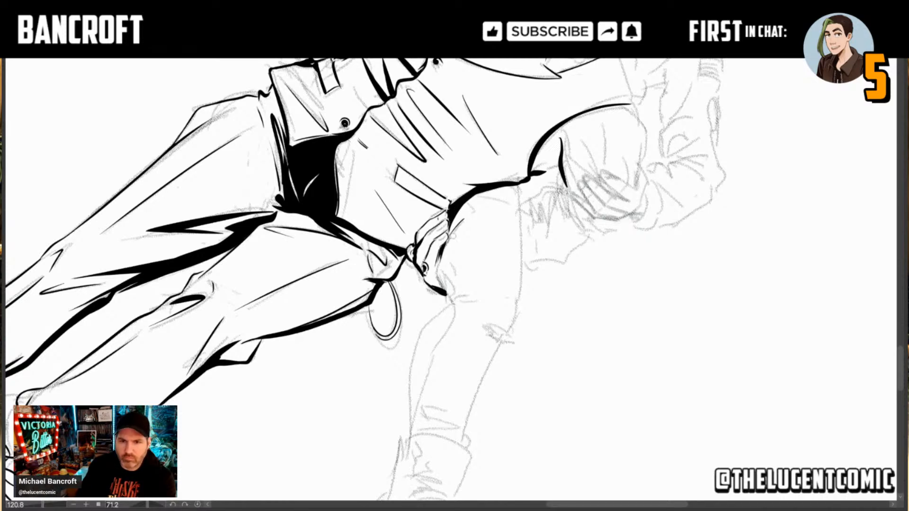
Step: Ink the underside of the carried person's left calf from a small looped fold behind the knee to the trouser hem
drag(456, 369, 480, 276)
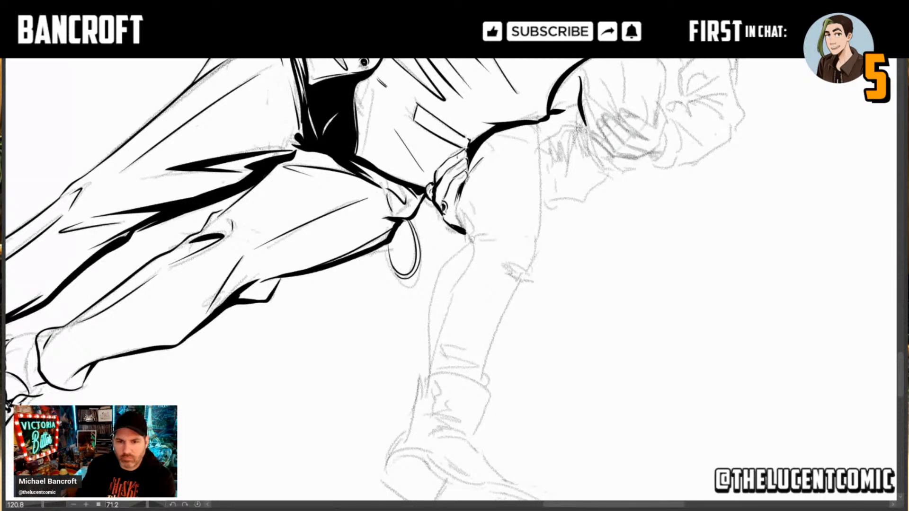
mouse_move(466, 242)
mouse_down()
mouse_move(501, 236)
mouse_move(458, 251)
mouse_move(440, 272)
mouse_move(431, 308)
mouse_move(436, 351)
mouse_up()
key(ctrl+z)
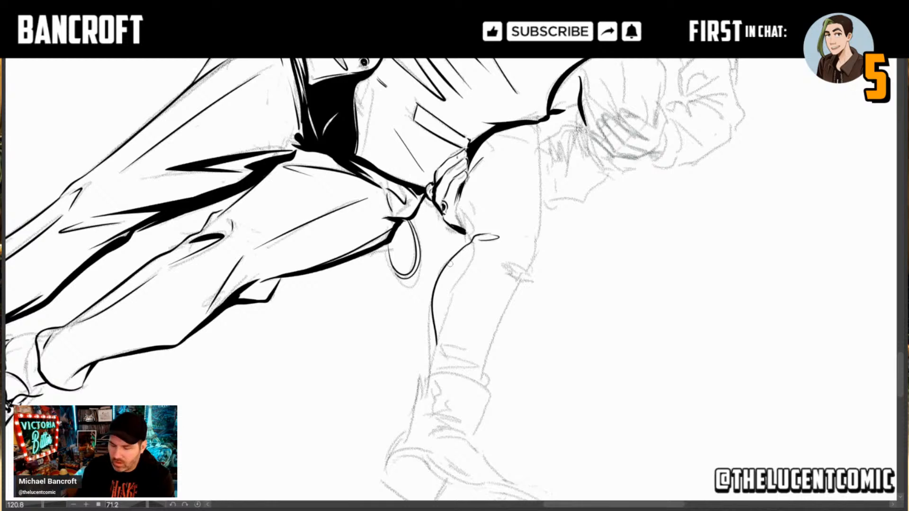
key(e)
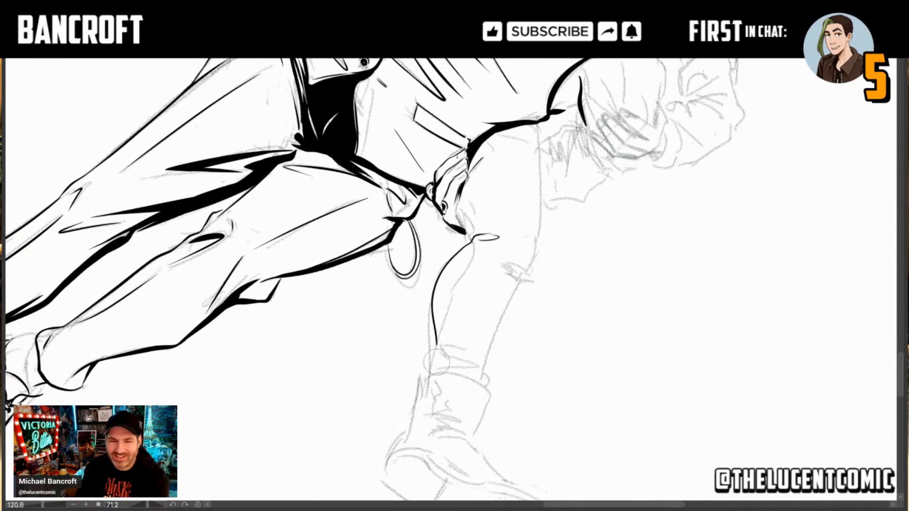
key(p)
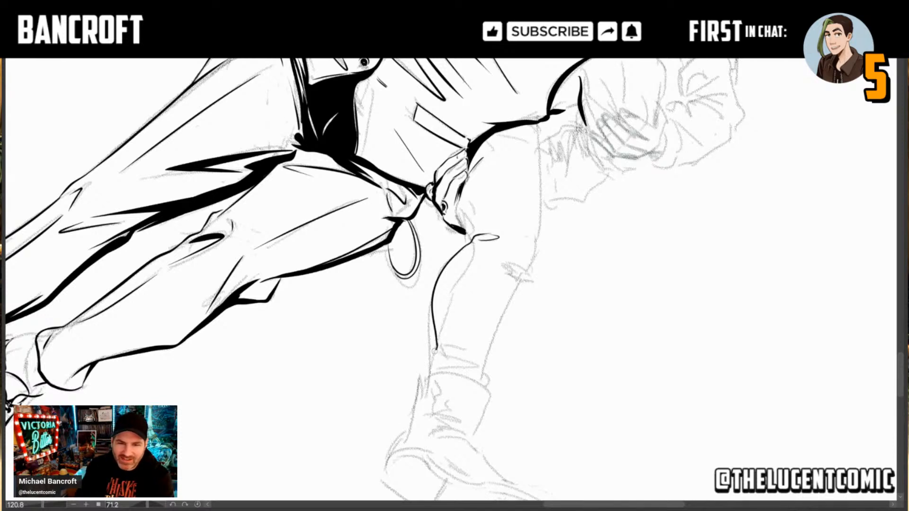
drag(432, 354, 433, 370)
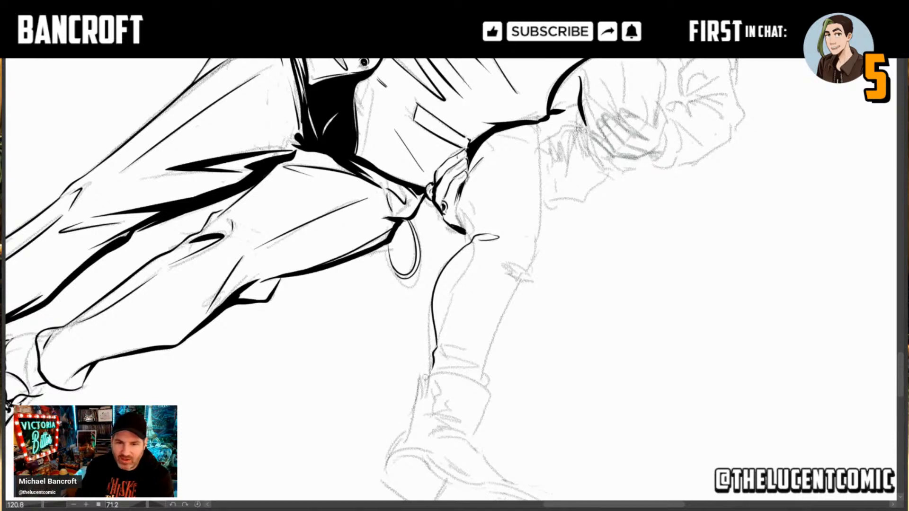
Step: Ink creases and the hem corner above the left boot, and draw the shin contour from the knee to the hem
drag(523, 405, 566, 256)
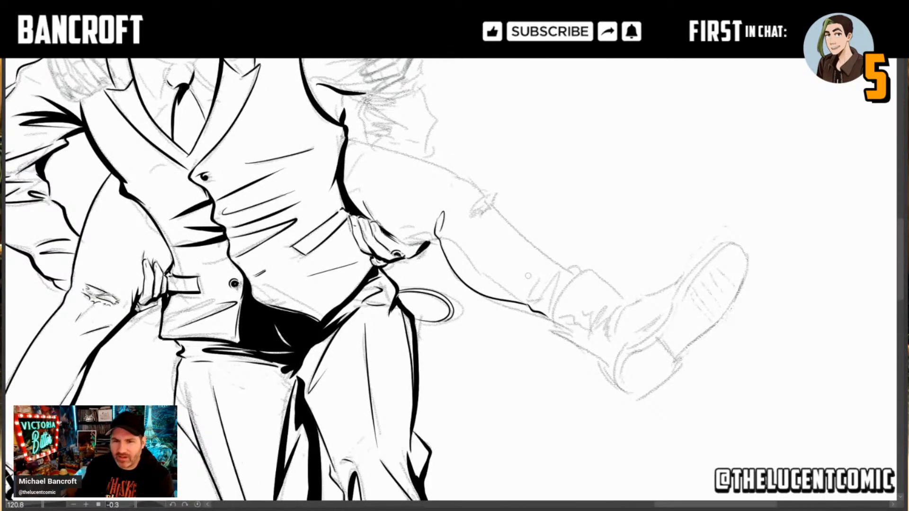
mouse_move(548, 308)
mouse_down()
mouse_move(561, 276)
mouse_move(542, 303)
mouse_move(546, 277)
mouse_up()
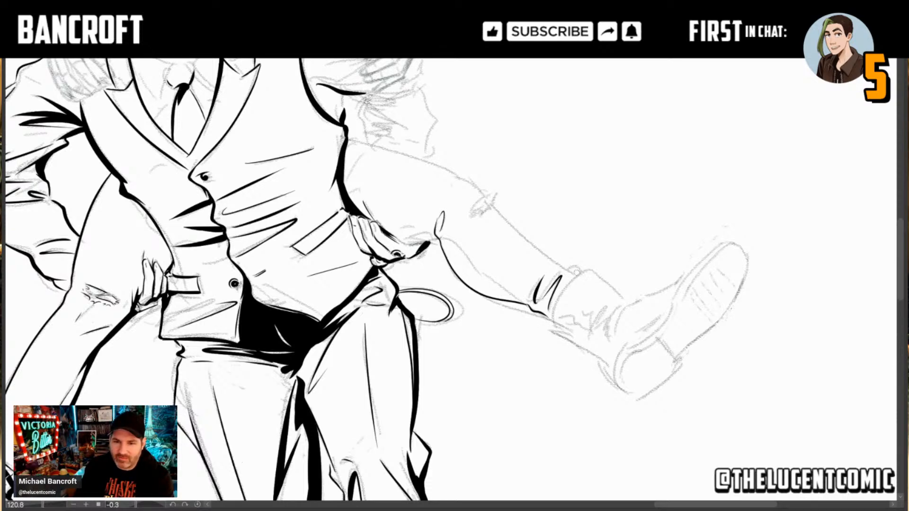
drag(578, 274, 563, 267)
key(asciicircum)
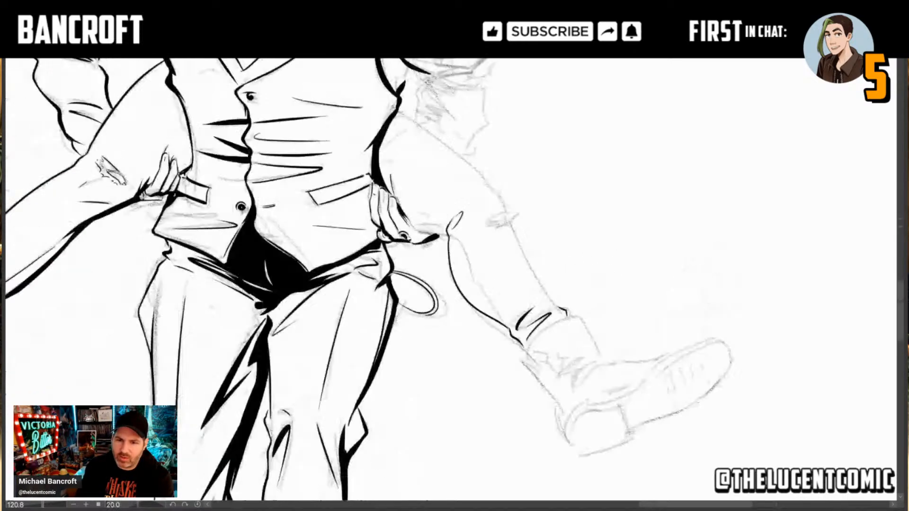
drag(564, 375, 480, 419)
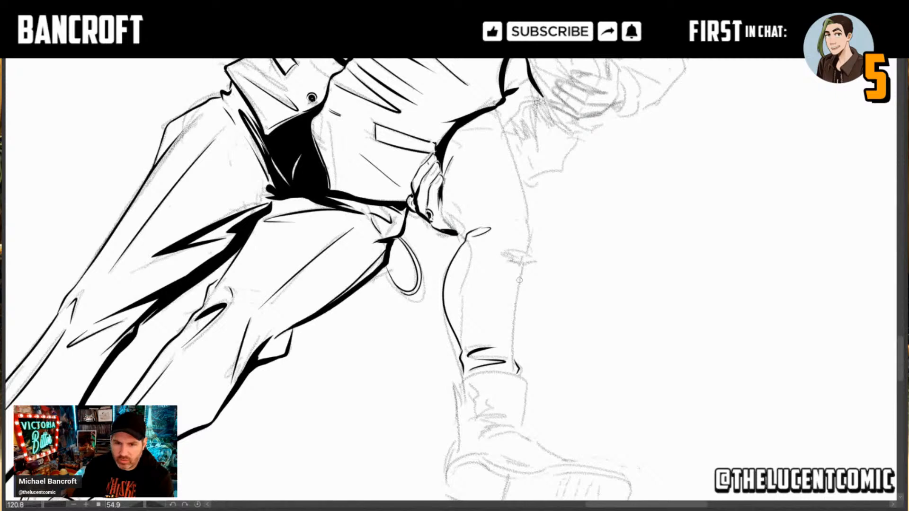
drag(523, 267, 510, 371)
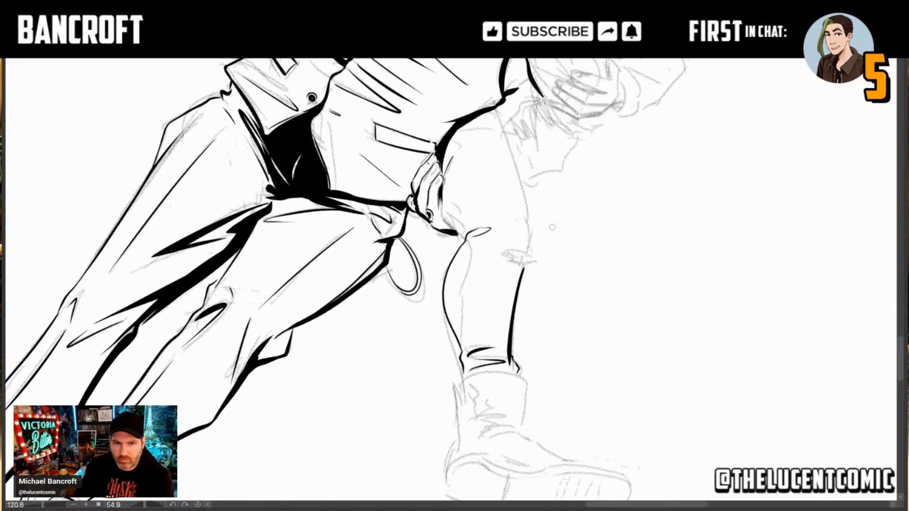
Step: Ink the angular contour of the left knee, redoing stray strokes, and continue it along the thigh to the vest
mouse_move(509, 241)
mouse_down()
mouse_move(617, 380)
mouse_move(605, 277)
mouse_move(633, 259)
mouse_up()
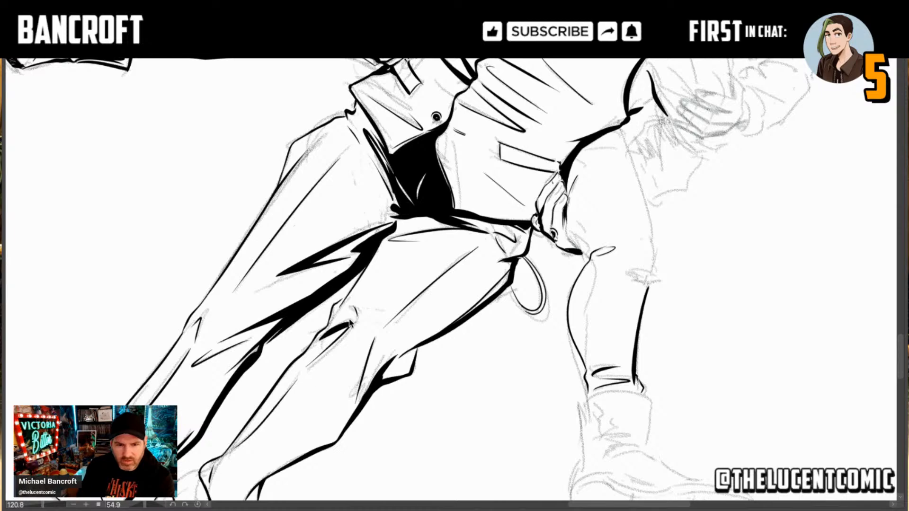
scroll(397, 207, up, 4)
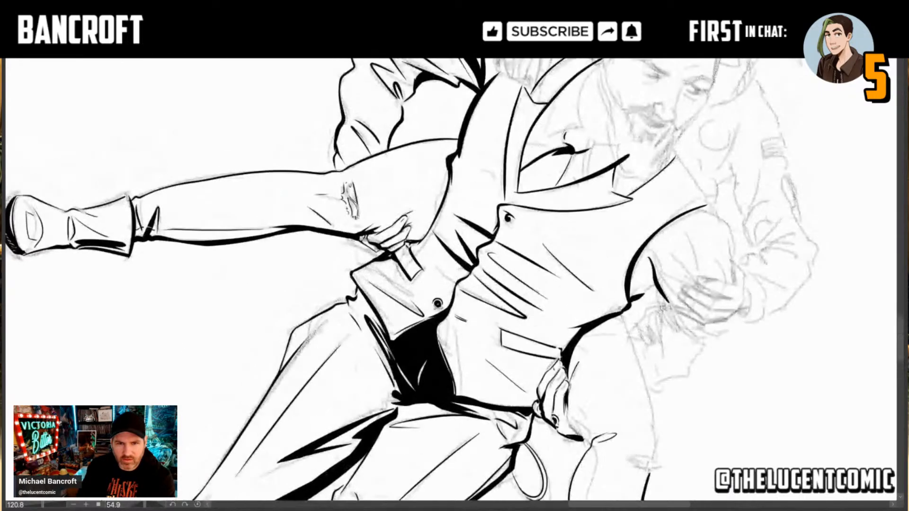
drag(437, 304, 395, 276)
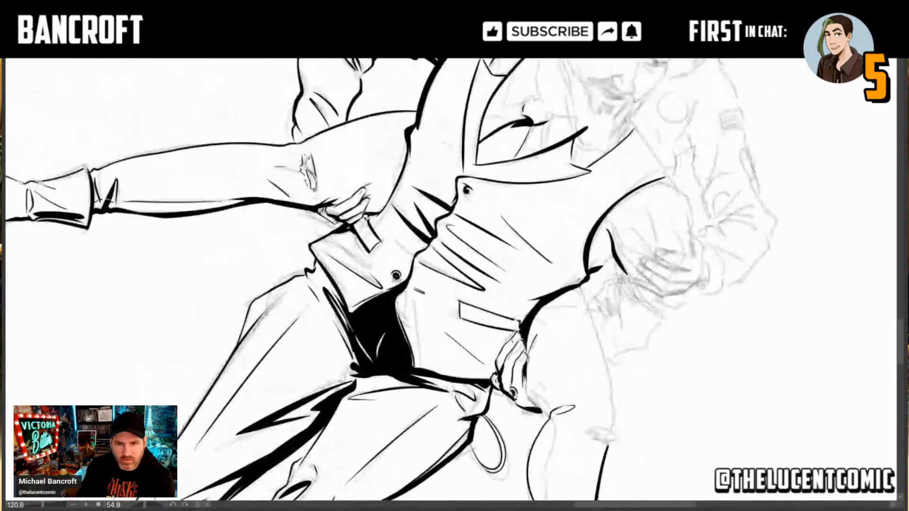
drag(579, 444, 514, 325)
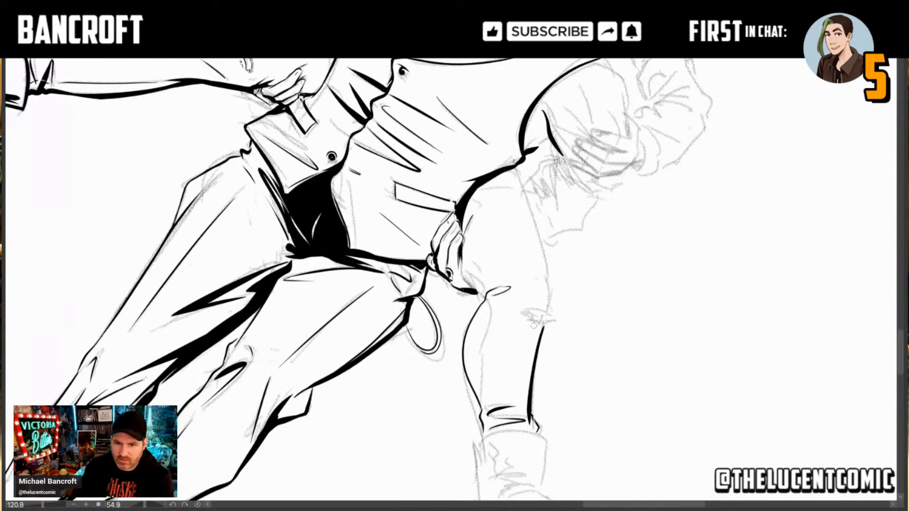
drag(548, 310, 535, 361)
key(ctrl+z)
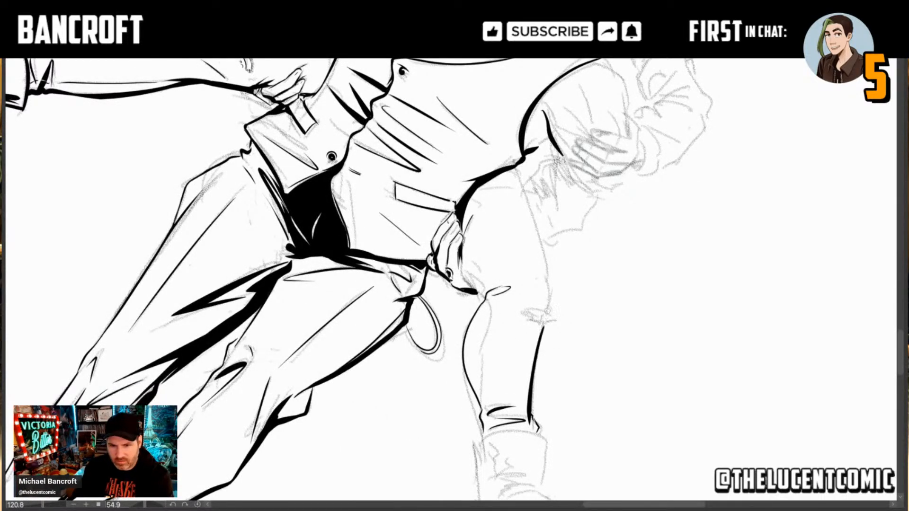
drag(549, 307, 532, 380)
key(ctrl+z)
drag(549, 306, 531, 382)
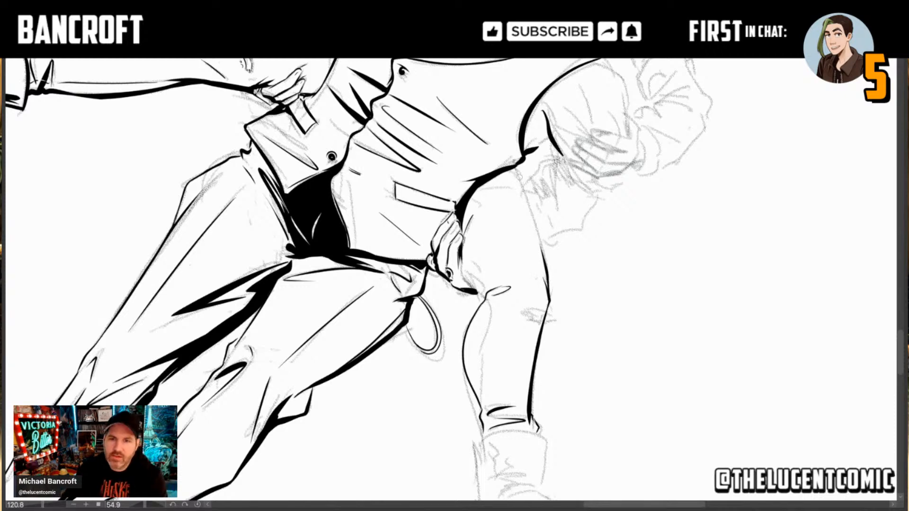
drag(516, 166, 547, 283)
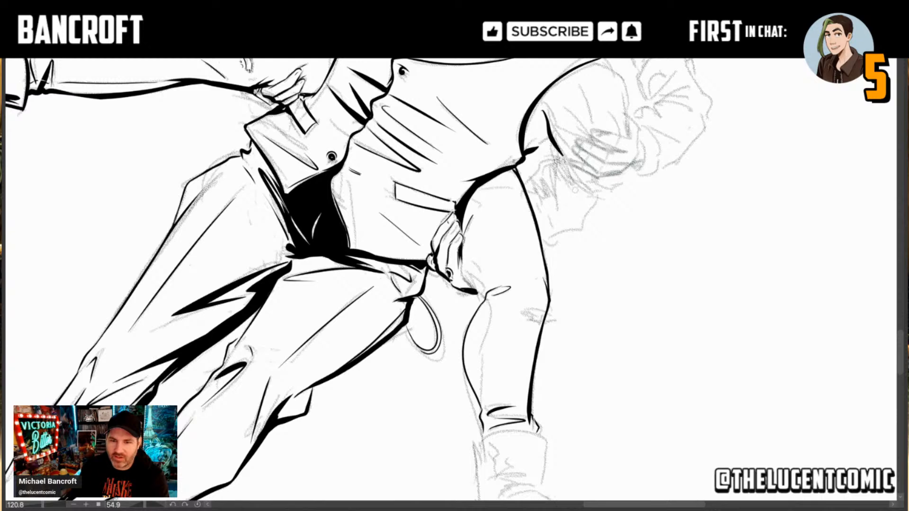
Step: Thicken the left trouser hem with a heavy black accent at its upper corner where the shin meets the boot
drag(640, 335, 587, 204)
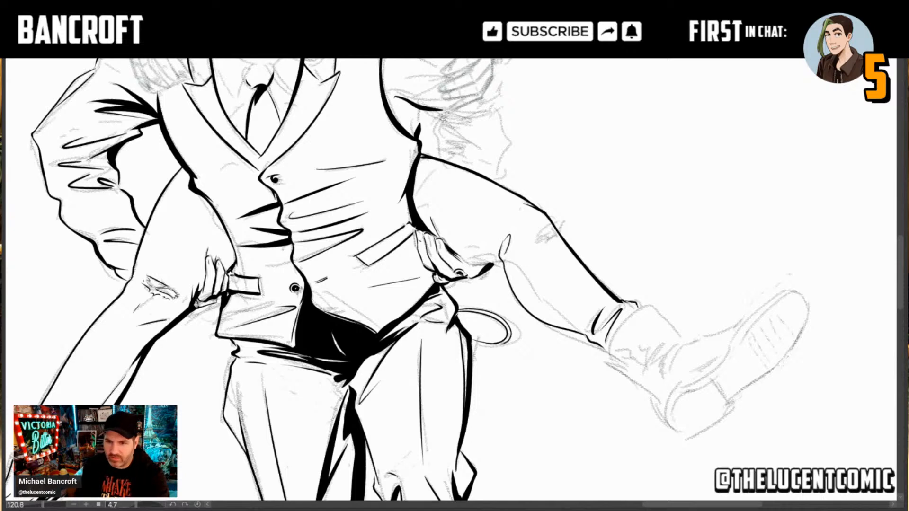
drag(636, 303, 614, 305)
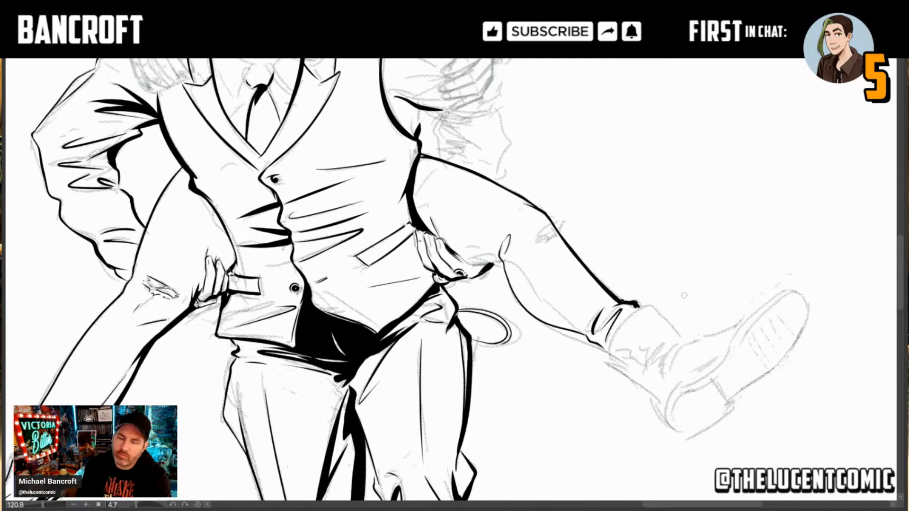
drag(684, 296, 573, 301)
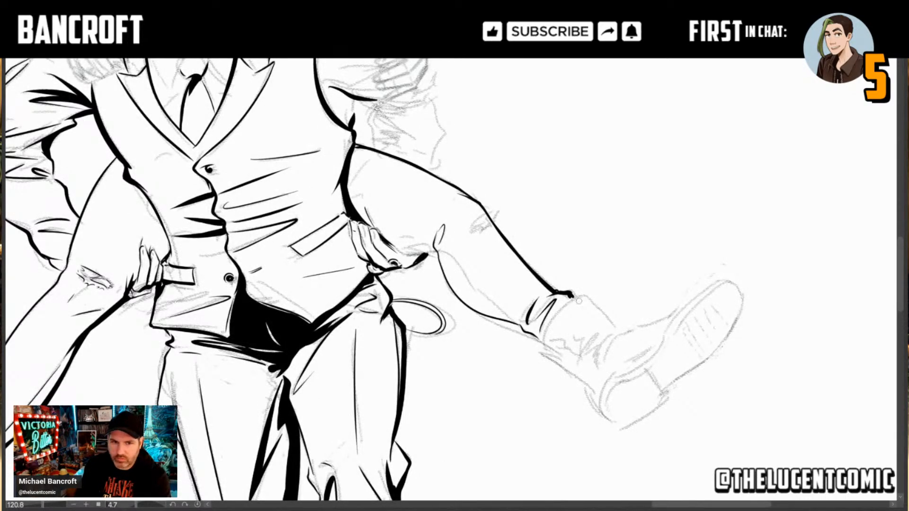
Step: Ink the top opening of the left boot's shaft and its front edge down to the ankle
drag(544, 344, 578, 287)
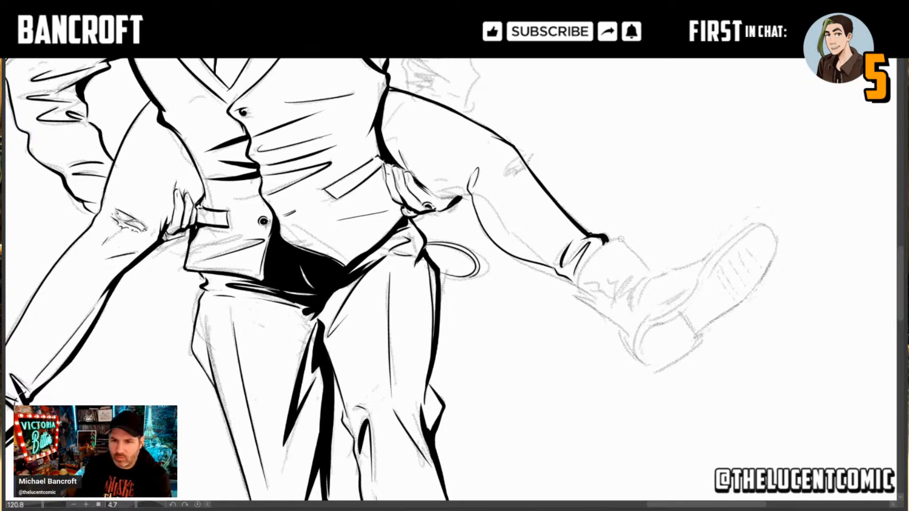
drag(619, 238, 575, 293)
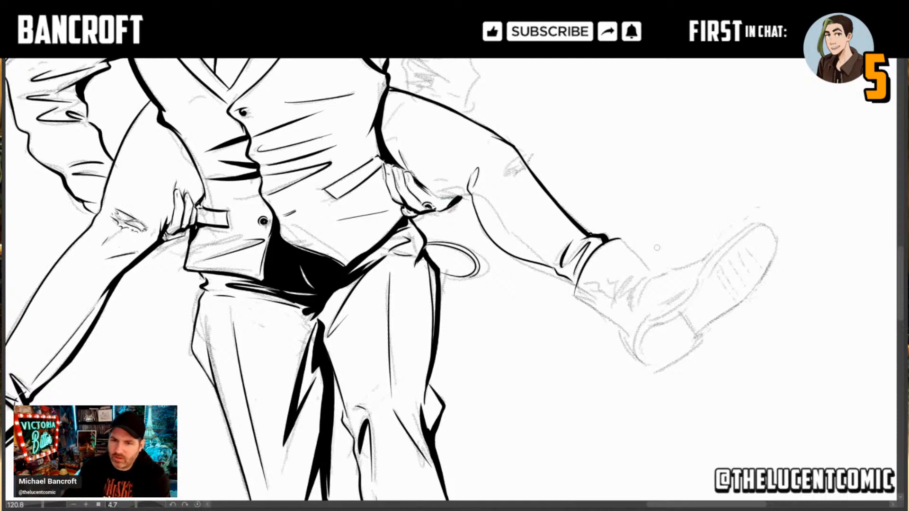
drag(621, 239, 651, 273)
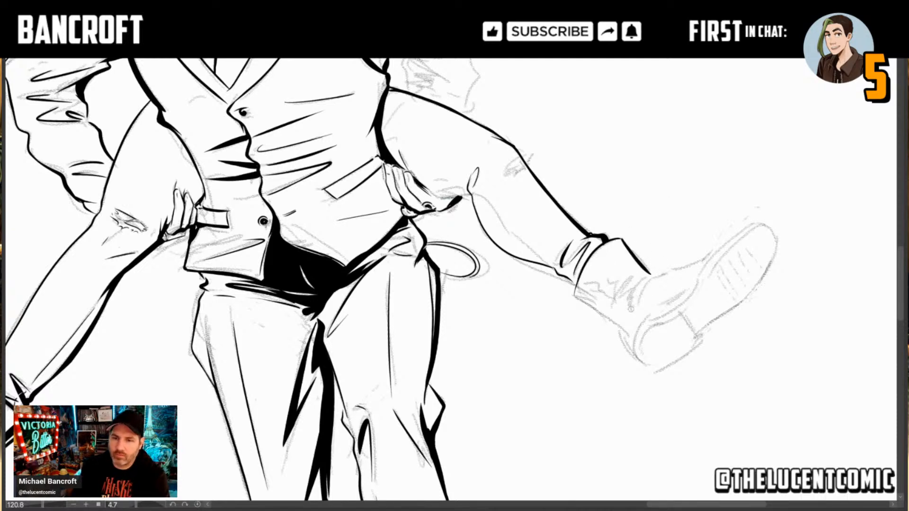
Step: Ink short creases across the left boot's ankle and fill a thick black shadow along the shaft's front edge
mouse_move(631, 308)
mouse_down()
mouse_move(640, 279)
mouse_move(616, 305)
mouse_up()
mouse_move(626, 283)
mouse_down()
mouse_move(608, 316)
mouse_move(632, 279)
mouse_up()
key(ctrl+z)
mouse_move(629, 279)
mouse_down()
mouse_move(613, 303)
mouse_move(610, 288)
mouse_move(599, 286)
mouse_up()
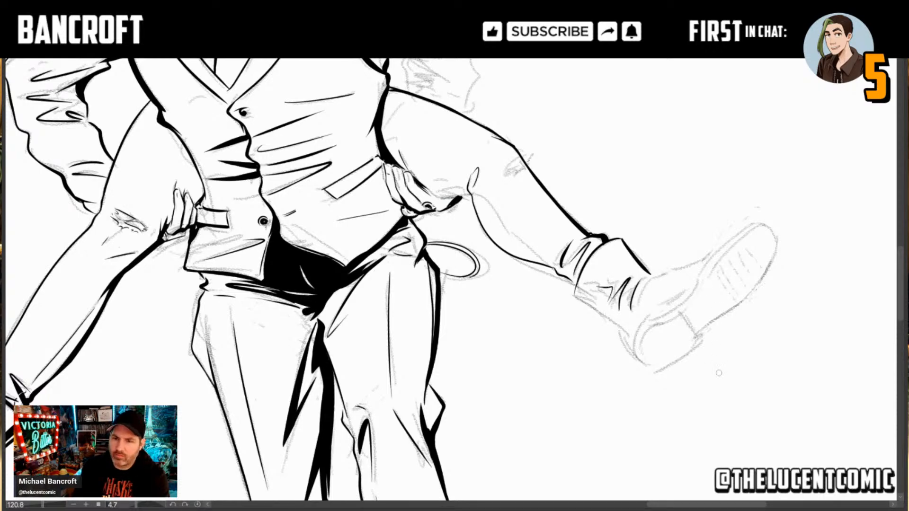
drag(719, 374, 652, 476)
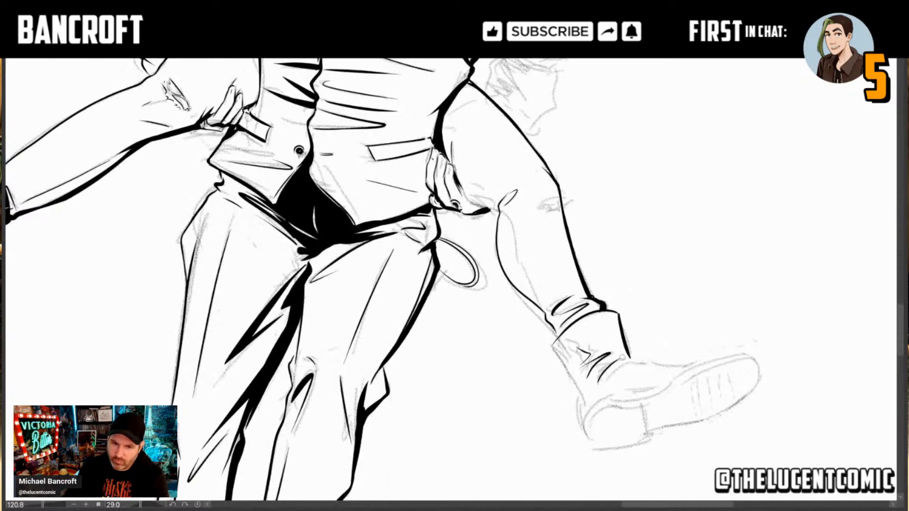
drag(621, 357, 615, 322)
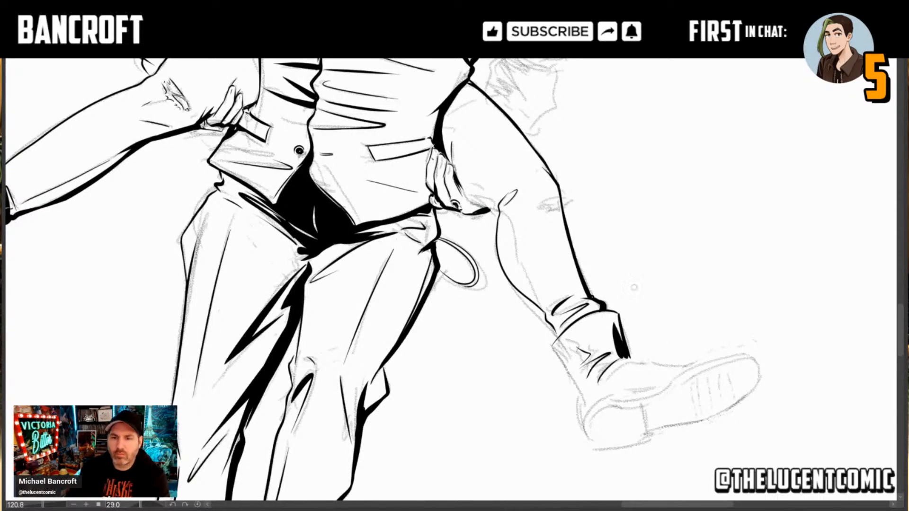
Step: Ink the left boot's instep from the ankle to the toe cap and the shaft's back edge down around the heel, redoing the first back-edge stroke
drag(714, 283, 683, 241)
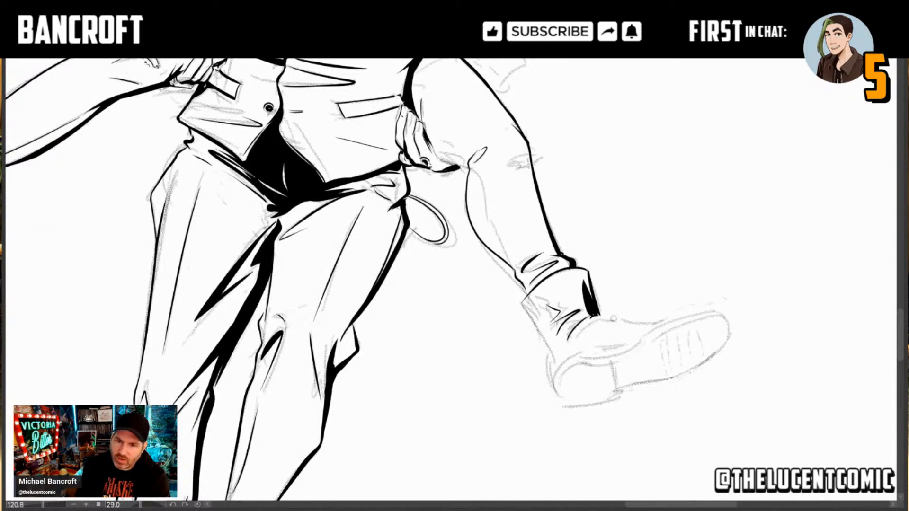
drag(594, 316, 683, 322)
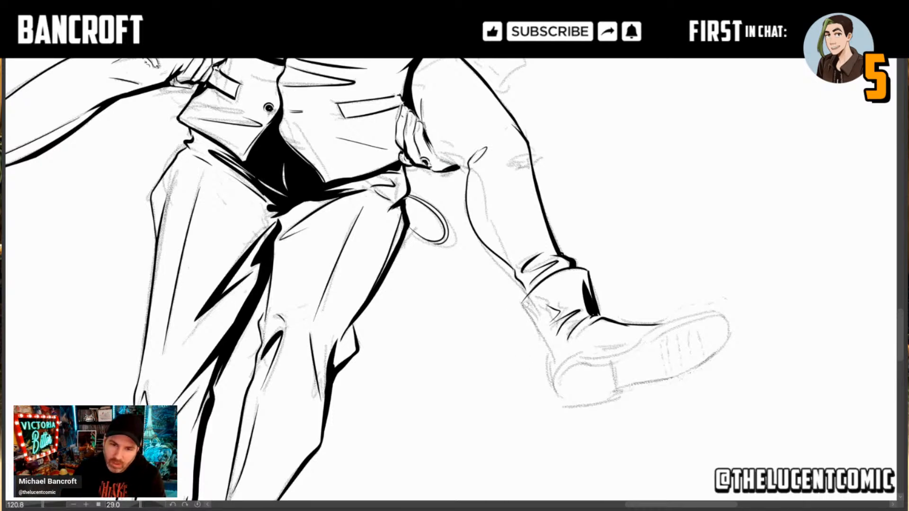
drag(522, 303, 550, 349)
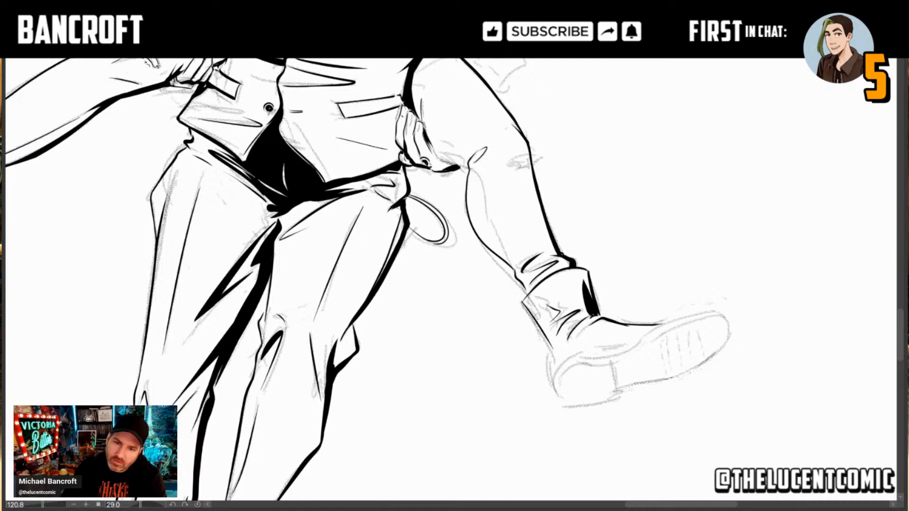
key(ctrl+z)
drag(522, 302, 552, 345)
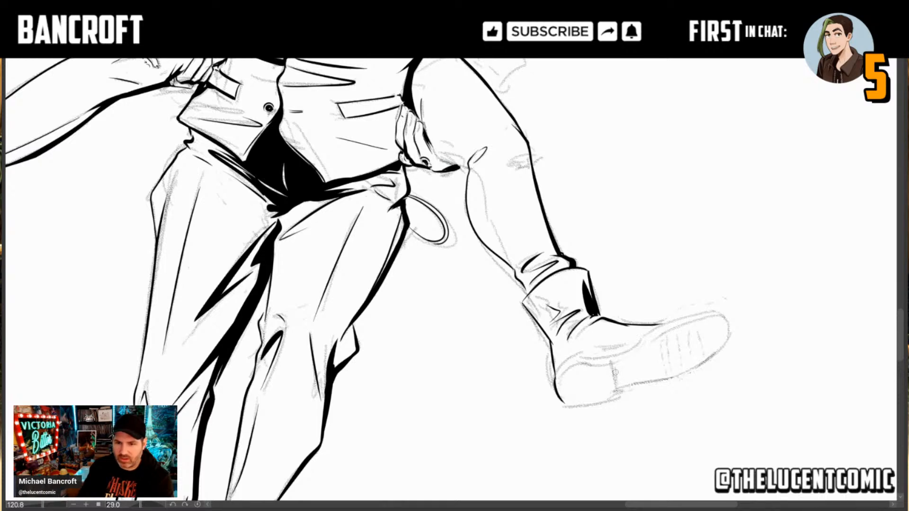
Step: Ink the front edge of the left boot's heel block and the sole's lower outline from the heel around the toe tip
drag(611, 362, 618, 401)
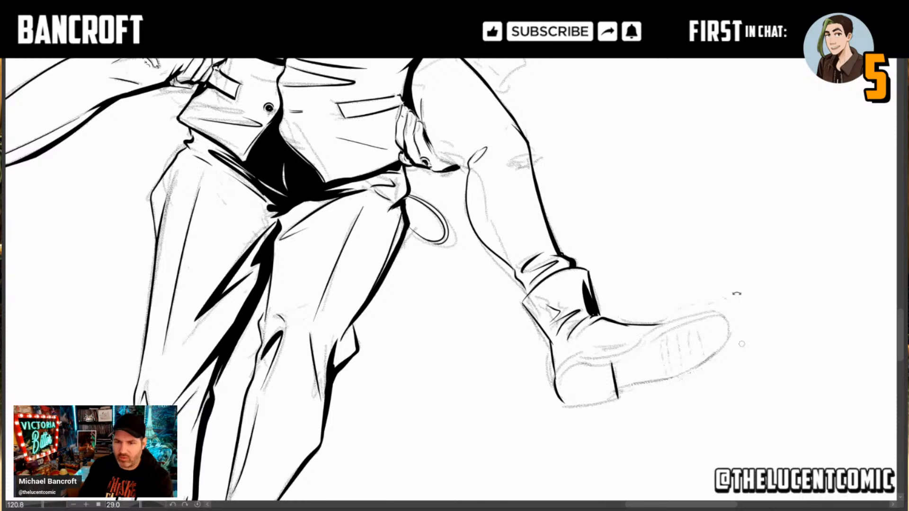
mouse_move(737, 292)
mouse_down()
mouse_move(686, 242)
mouse_move(600, 209)
mouse_up()
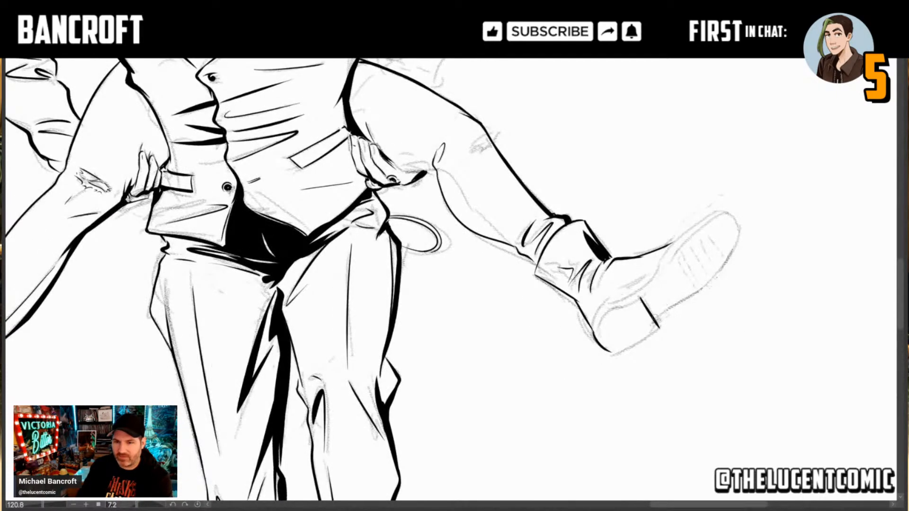
mouse_move(662, 311)
mouse_down()
mouse_move(719, 277)
mouse_move(742, 225)
mouse_up()
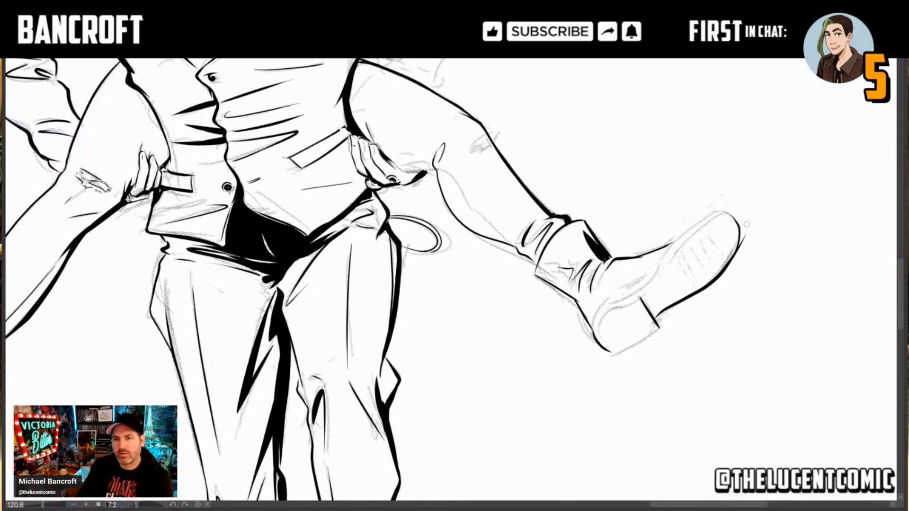
mouse_move(737, 247)
mouse_down()
mouse_move(740, 226)
mouse_move(721, 212)
mouse_up()
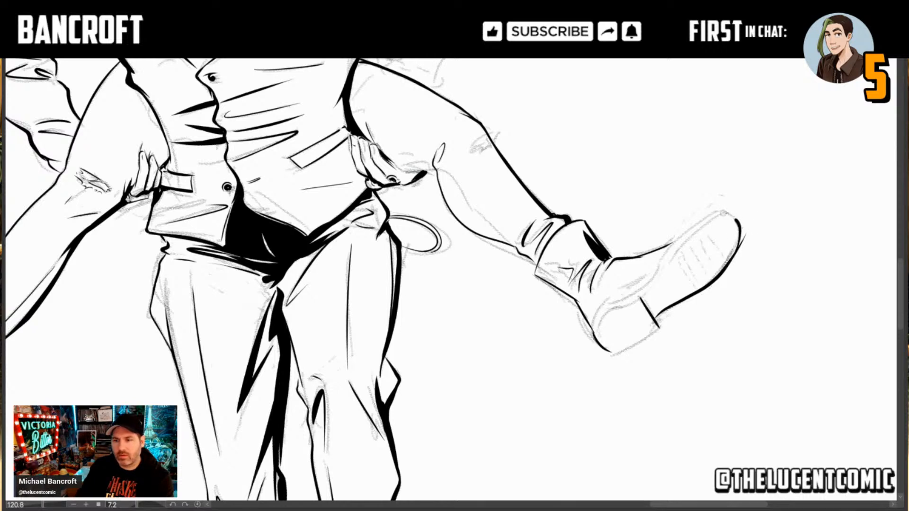
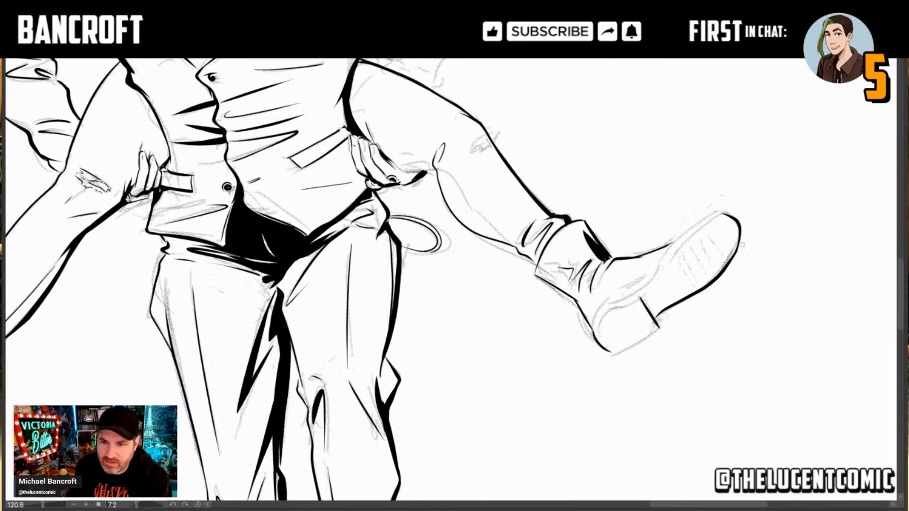
Step: Ink the lower edge of the left boot's heel block, the sole's upper rim around the toe, and short creases on the instep
drag(340, 152, 416, 393)
mouse_move(393, 192)
mouse_down()
mouse_move(430, 279)
mouse_move(436, 328)
mouse_up()
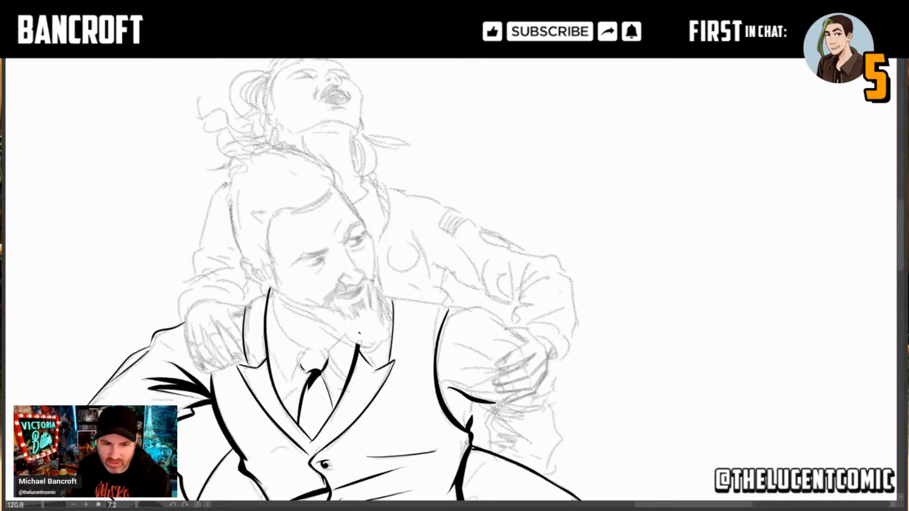
mouse_move(360, 341)
mouse_down()
mouse_move(360, 330)
mouse_move(393, 341)
mouse_move(345, 190)
mouse_up()
drag(656, 494, 528, 315)
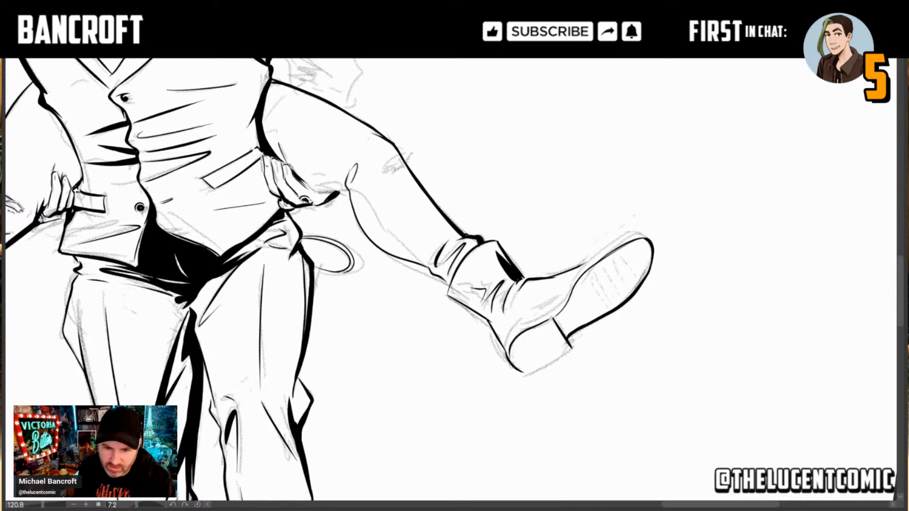
drag(571, 348, 518, 374)
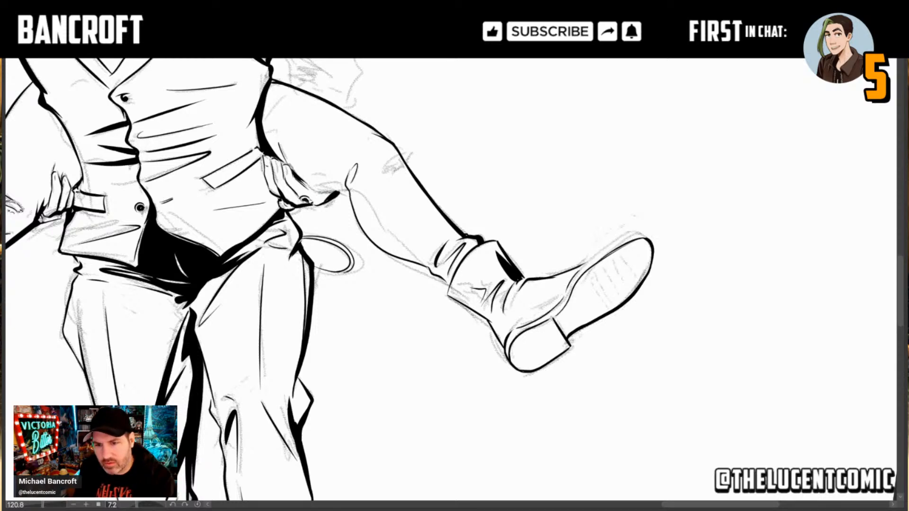
drag(633, 235, 581, 268)
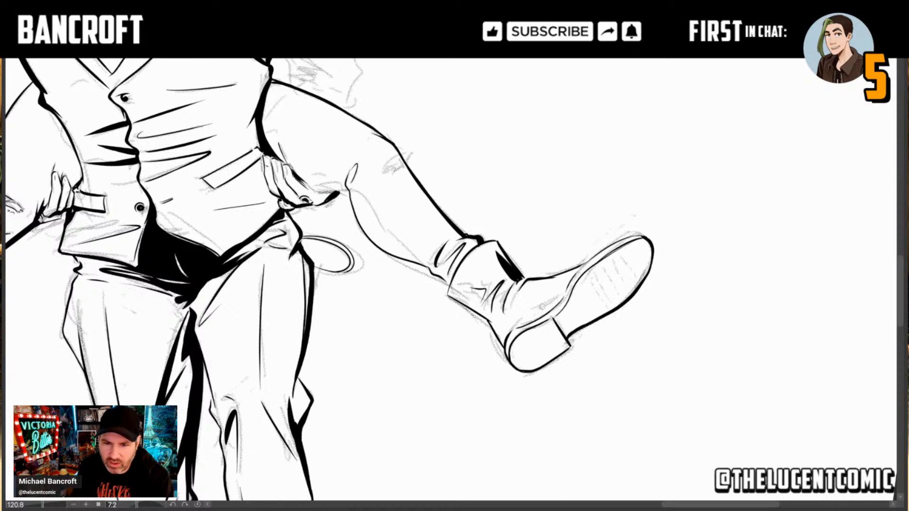
drag(538, 311, 526, 308)
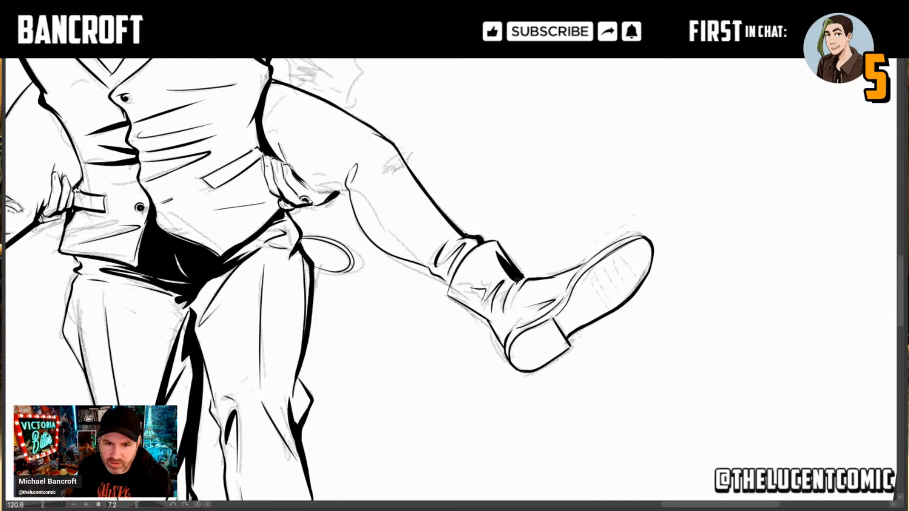
drag(517, 278, 525, 274)
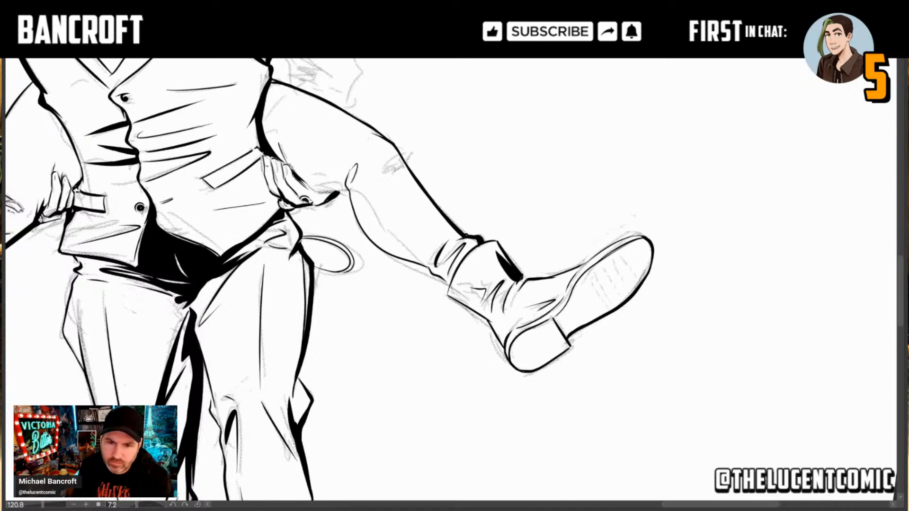
Step: Ink the folds of the bearded man's left sleeve below the armpit and the forearm's outer edge down to the thigh
drag(417, 193, 646, 373)
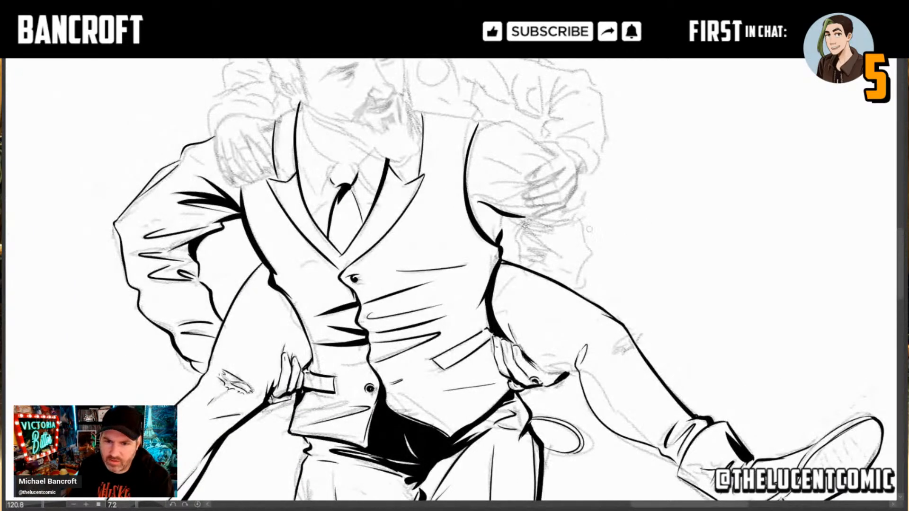
drag(539, 259, 551, 293)
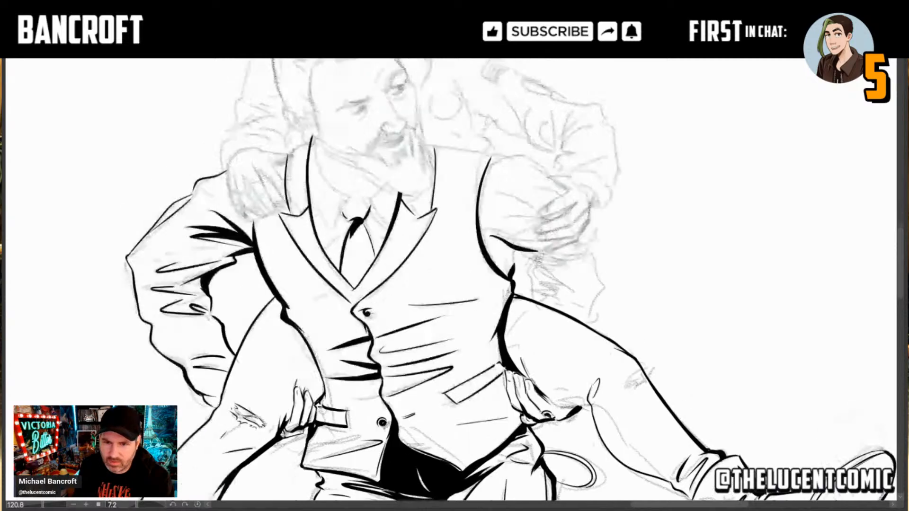
drag(517, 247, 572, 274)
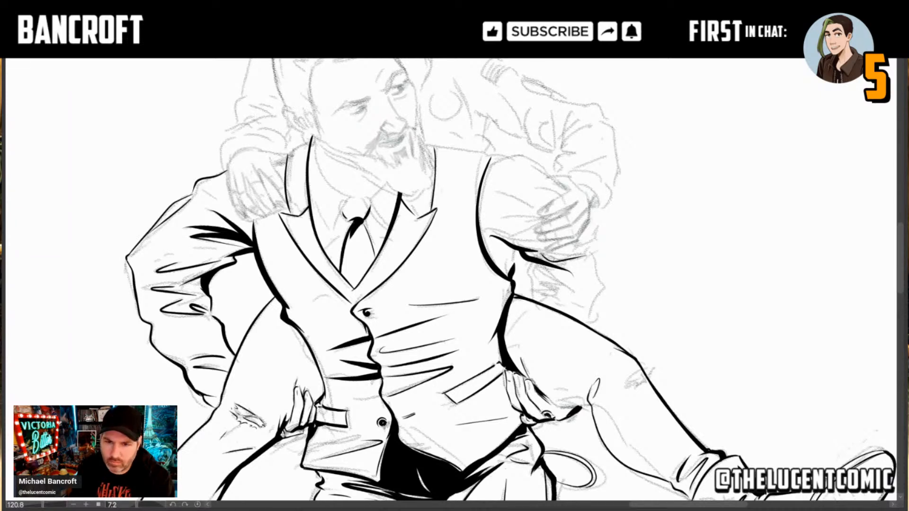
mouse_move(529, 259)
mouse_down()
mouse_move(531, 285)
mouse_move(575, 293)
mouse_up()
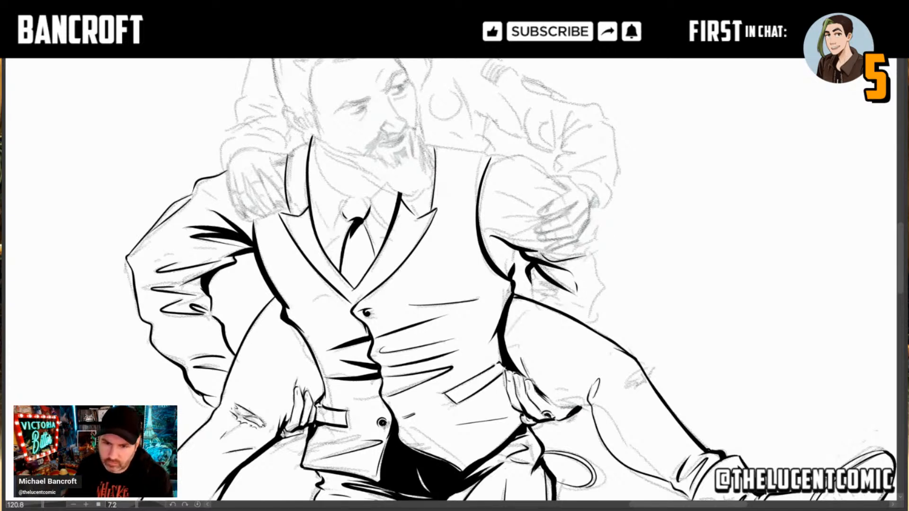
drag(530, 266, 529, 302)
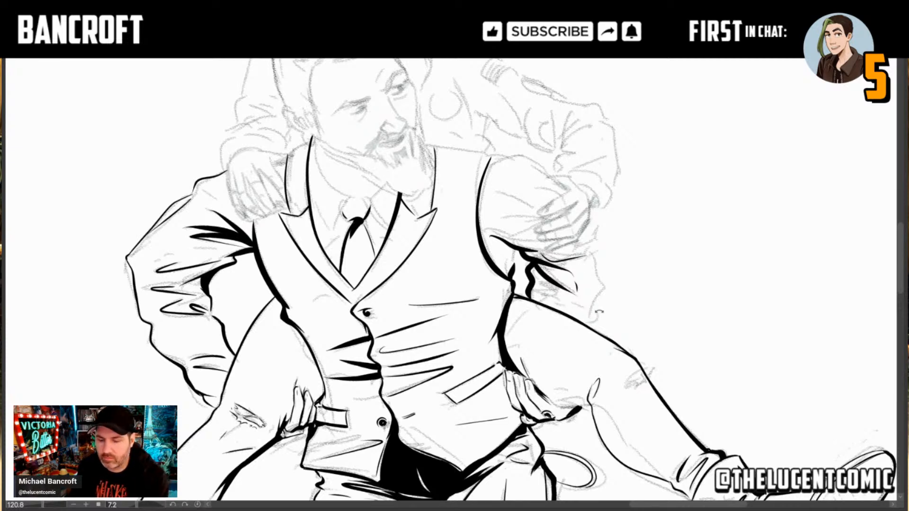
mouse_move(588, 326)
mouse_down()
mouse_move(605, 281)
mouse_move(592, 253)
mouse_up()
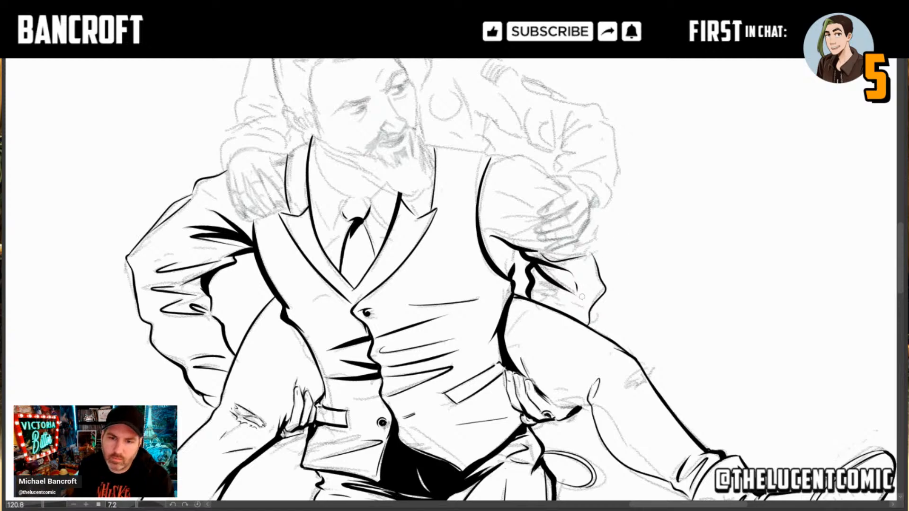
Step: Fill a solid black shadow between the folds of the man's left forearm sleeve, just above the carried person's thigh
mouse_move(671, 274)
mouse_down()
mouse_move(580, 164)
mouse_move(538, 169)
mouse_up()
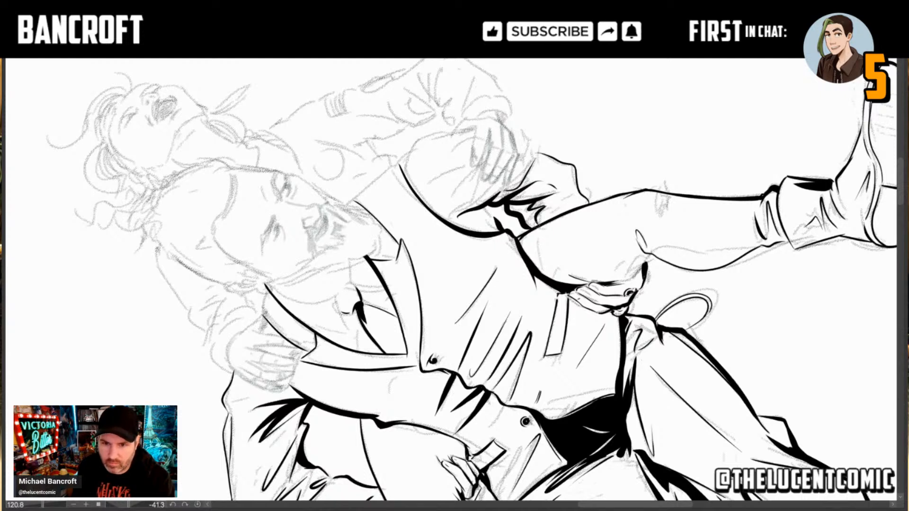
drag(531, 218, 537, 215)
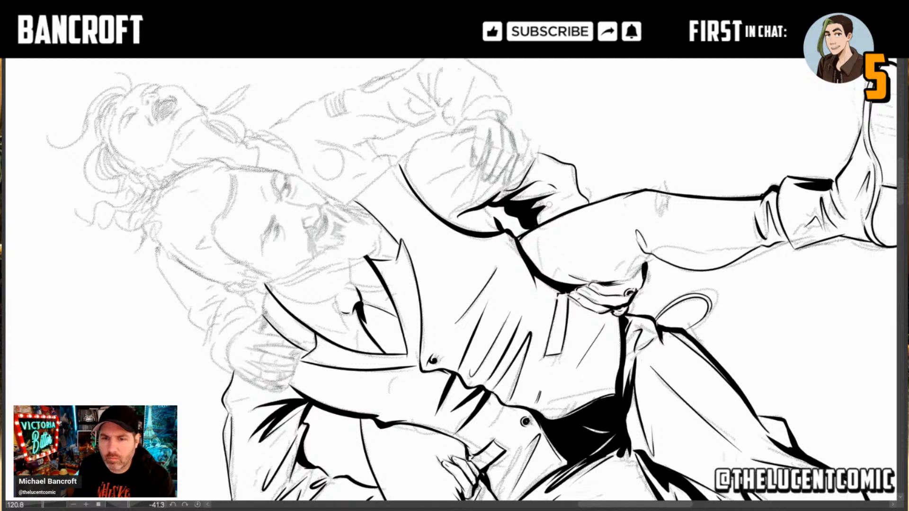
drag(547, 205, 558, 209)
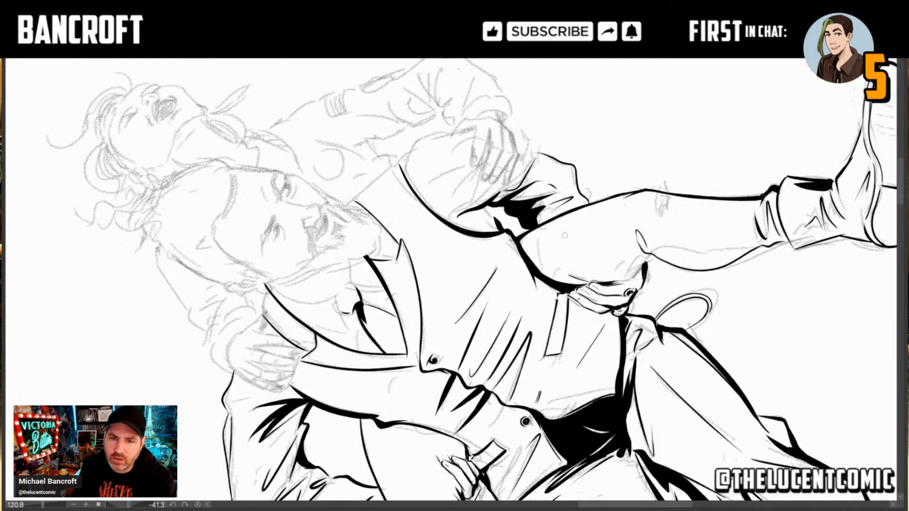
Step: Ink tapered folds across the man's left upper sleeve, from the armpit toward the hand gripping the arm
drag(551, 226, 553, 303)
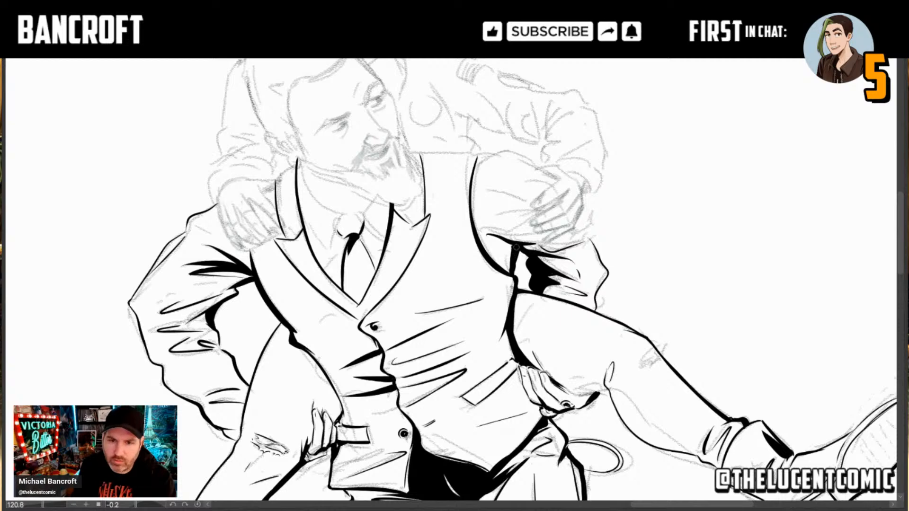
mouse_move(516, 254)
mouse_down()
mouse_move(583, 277)
mouse_move(545, 303)
mouse_move(497, 303)
mouse_up()
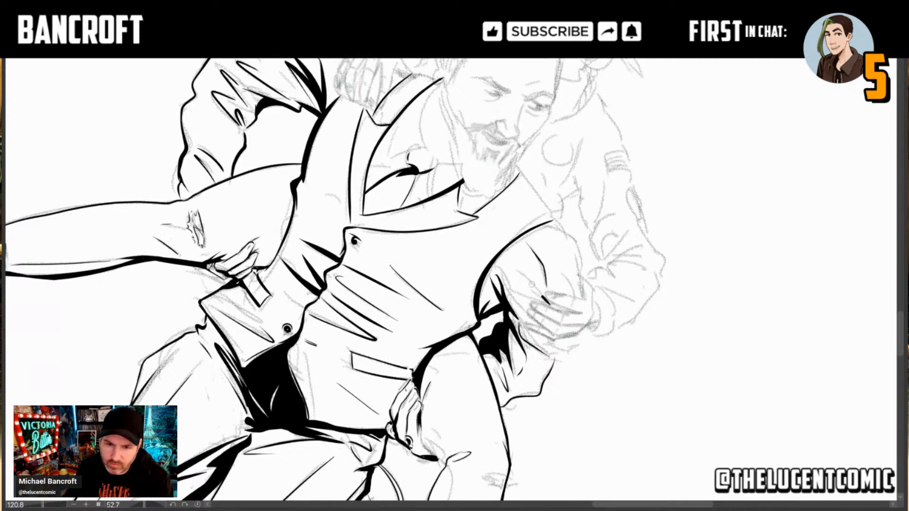
drag(543, 297, 516, 269)
mouse_move(521, 305)
mouse_down()
mouse_move(499, 200)
mouse_move(489, 194)
mouse_up()
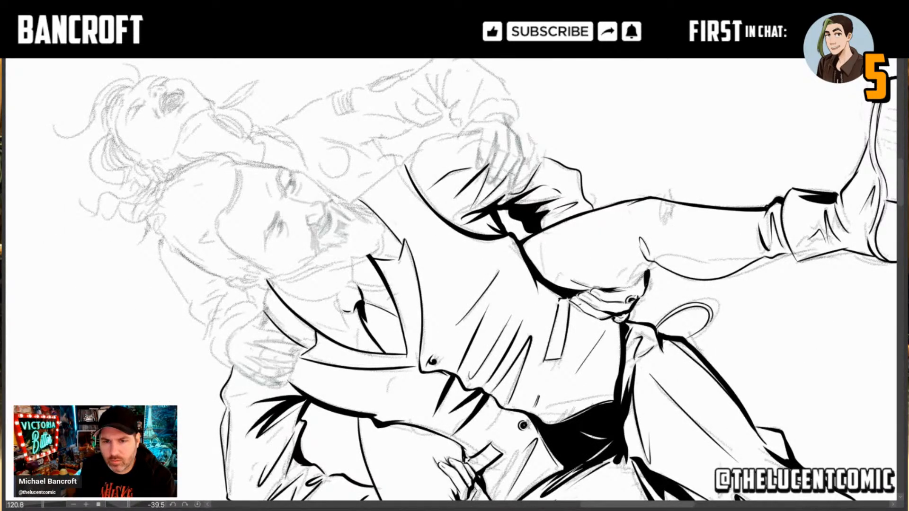
mouse_move(514, 177)
mouse_down()
mouse_move(488, 203)
mouse_move(502, 185)
mouse_up()
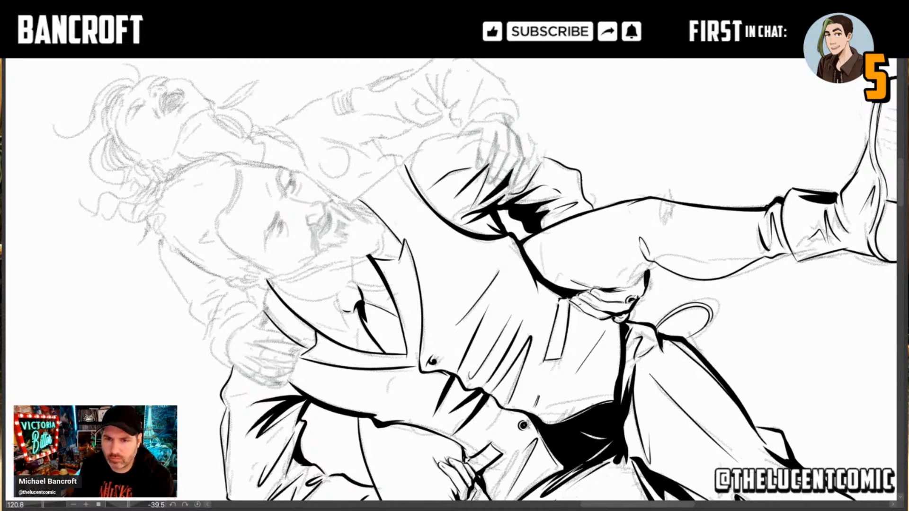
mouse_move(372, 447)
mouse_down()
mouse_move(315, 420)
mouse_move(237, 300)
mouse_up()
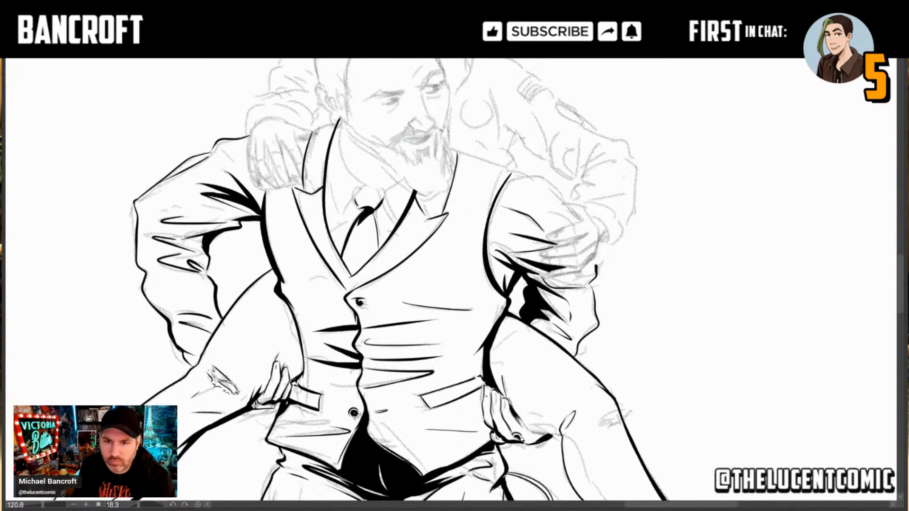
Step: Ink the man's left elbow bulge, a crease above the gripping hand, and the sleeve's outer edge over the shoulder, redoing strokes as needed
drag(587, 283, 591, 249)
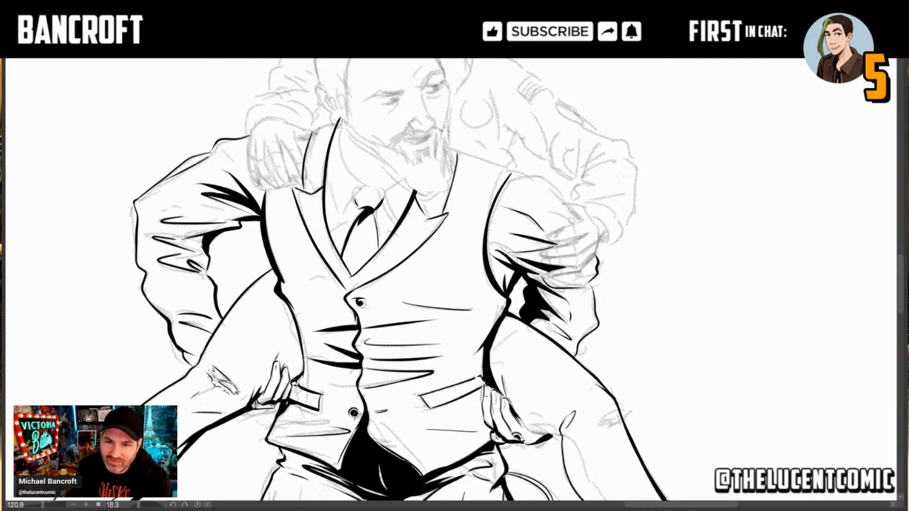
drag(574, 224, 547, 211)
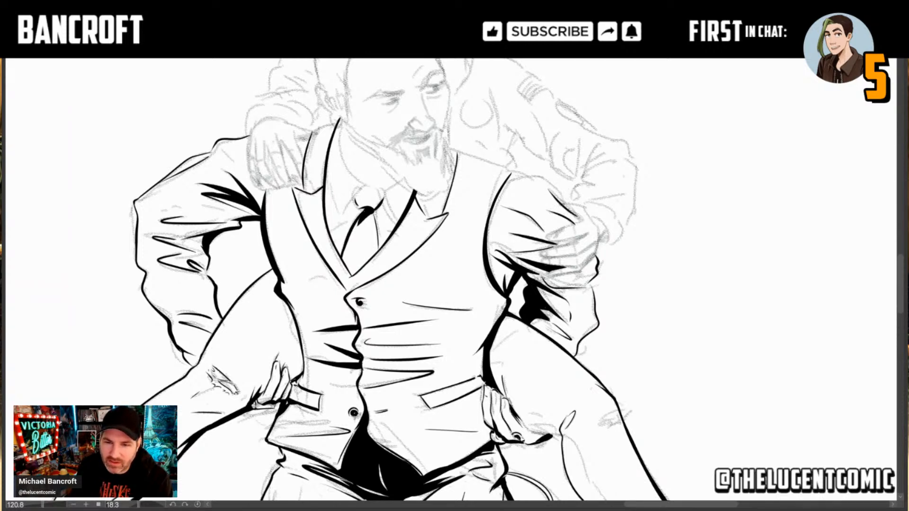
drag(566, 205, 558, 186)
key(ctrl+z)
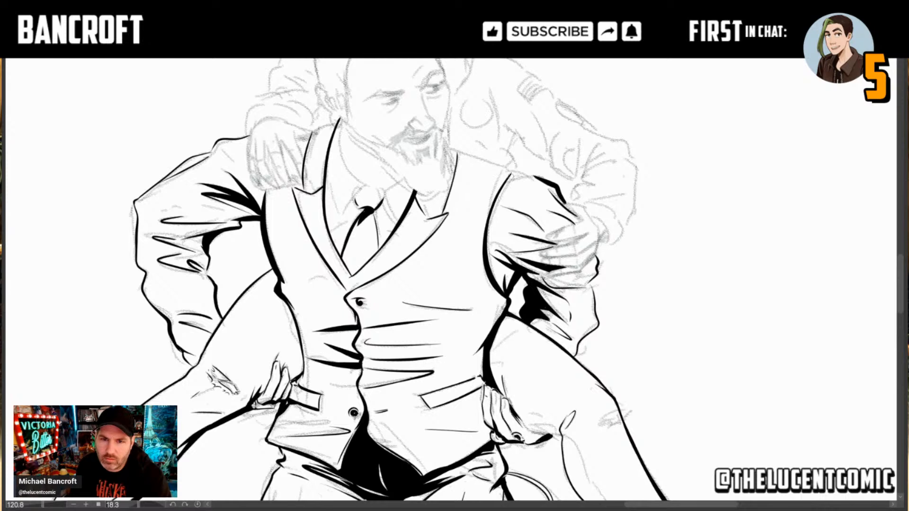
mouse_move(541, 179)
mouse_down()
mouse_move(510, 173)
mouse_move(528, 167)
mouse_move(508, 179)
mouse_up()
key(ctrl+z)
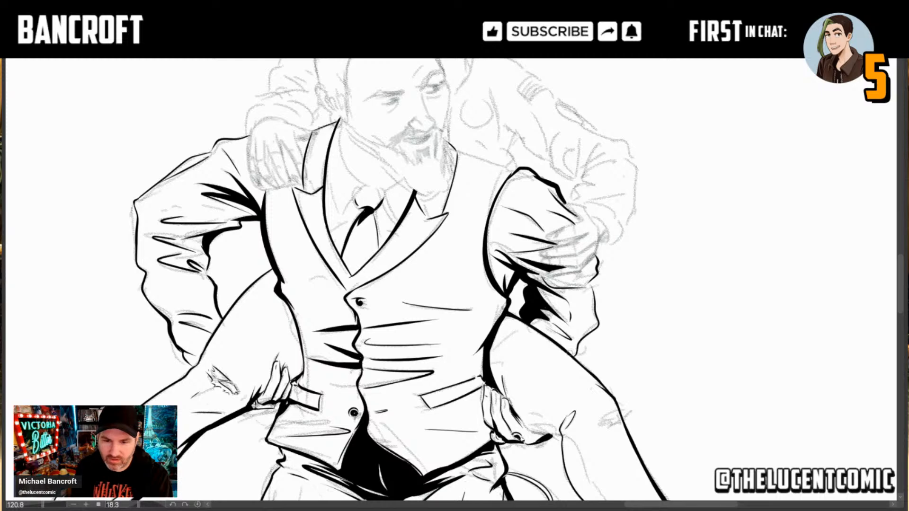
Step: Ink a long crease down the carried person's left calf from knee to ankle, redoing it once, and the thigh's underside beside the man's hand
drag(579, 454, 515, 382)
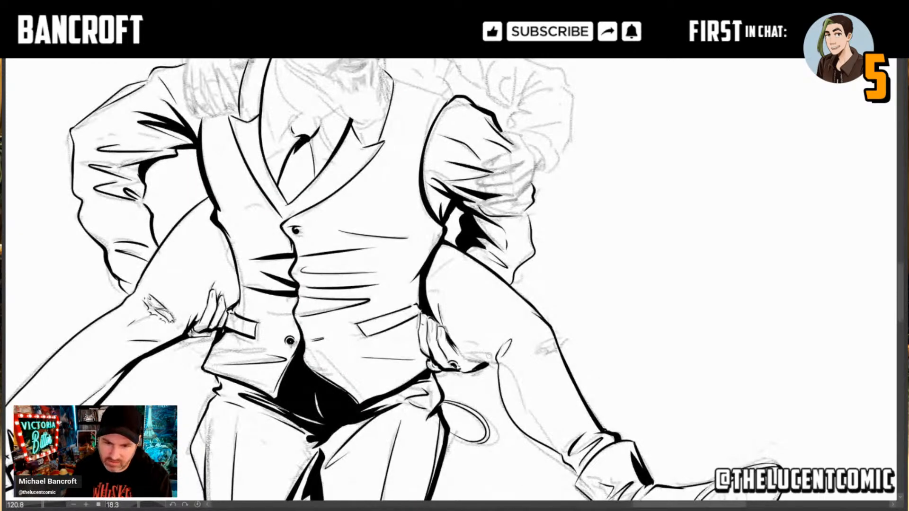
drag(638, 440, 616, 385)
drag(690, 455, 505, 474)
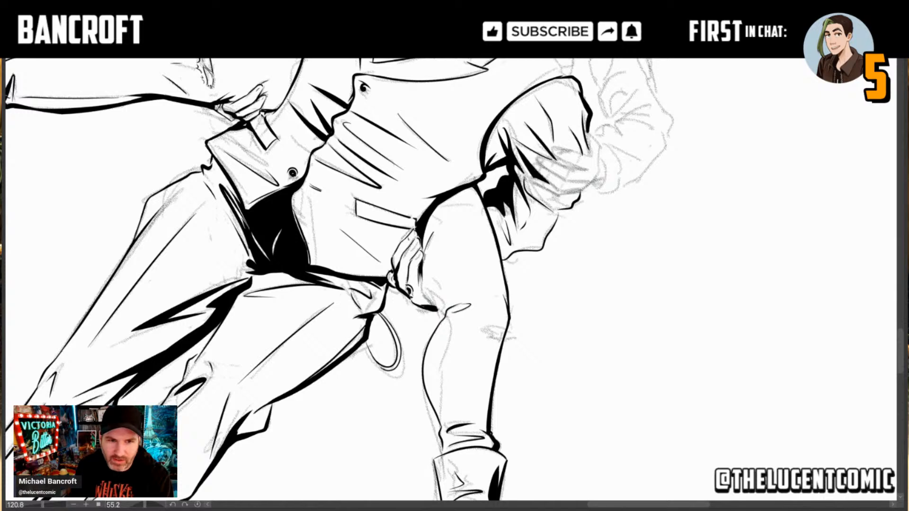
drag(441, 326, 478, 337)
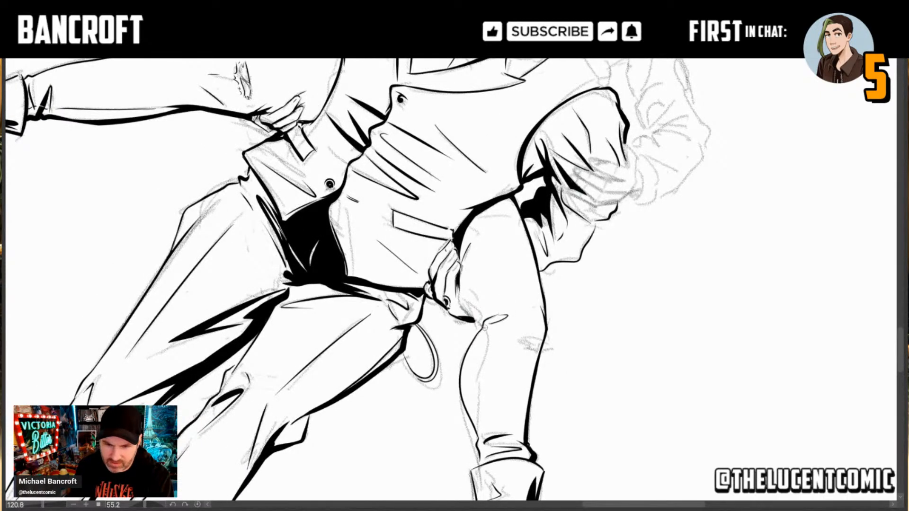
mouse_move(483, 433)
mouse_down()
mouse_move(471, 391)
mouse_move(484, 337)
mouse_up()
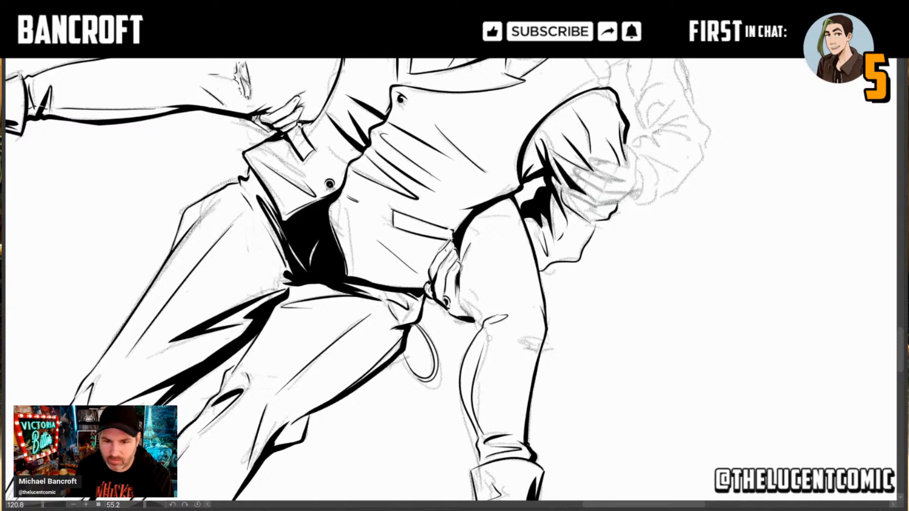
key(ctrl+z)
drag(485, 328, 483, 433)
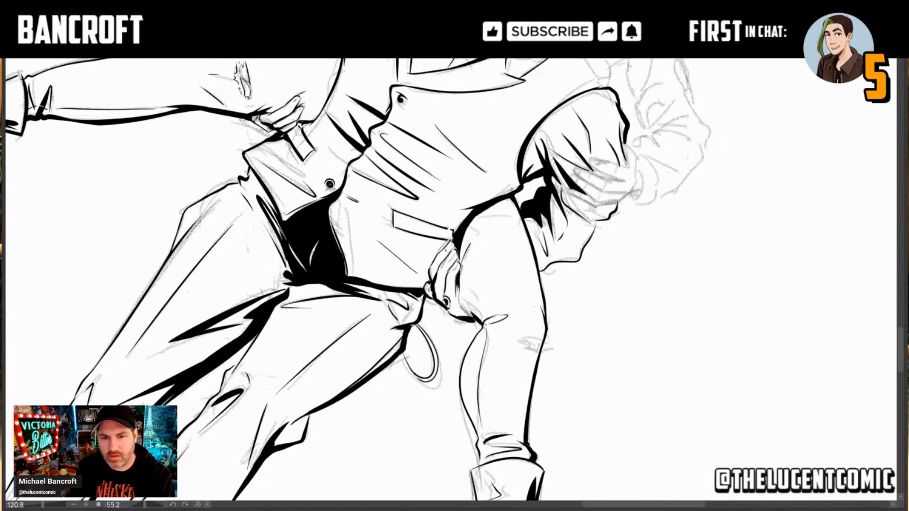
drag(482, 319, 463, 305)
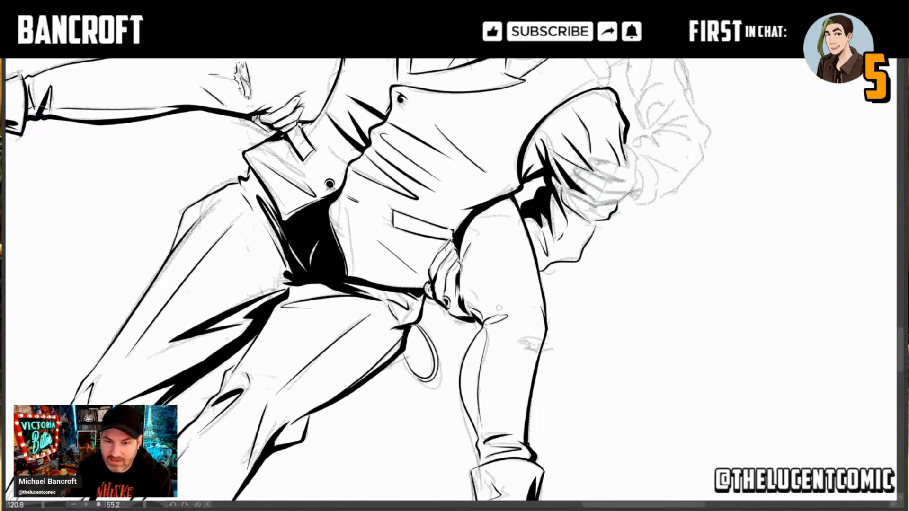
drag(486, 448, 495, 330)
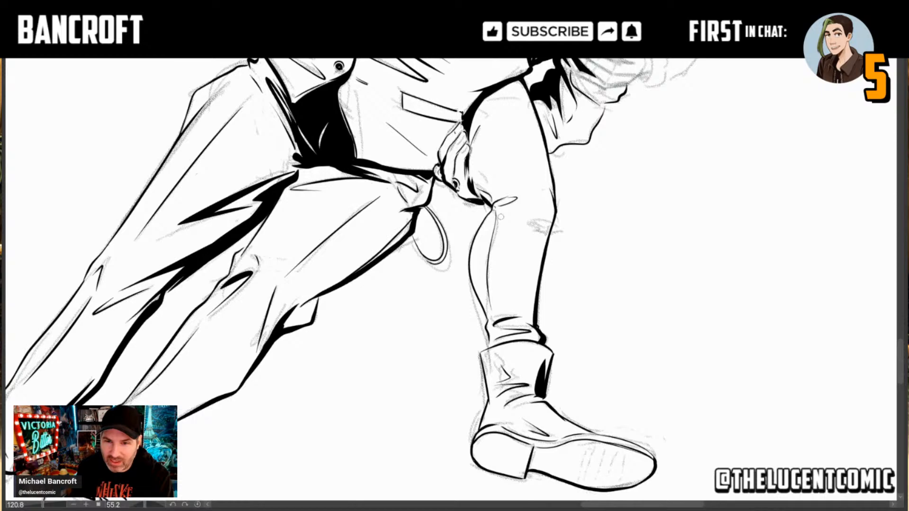
drag(500, 217, 543, 263)
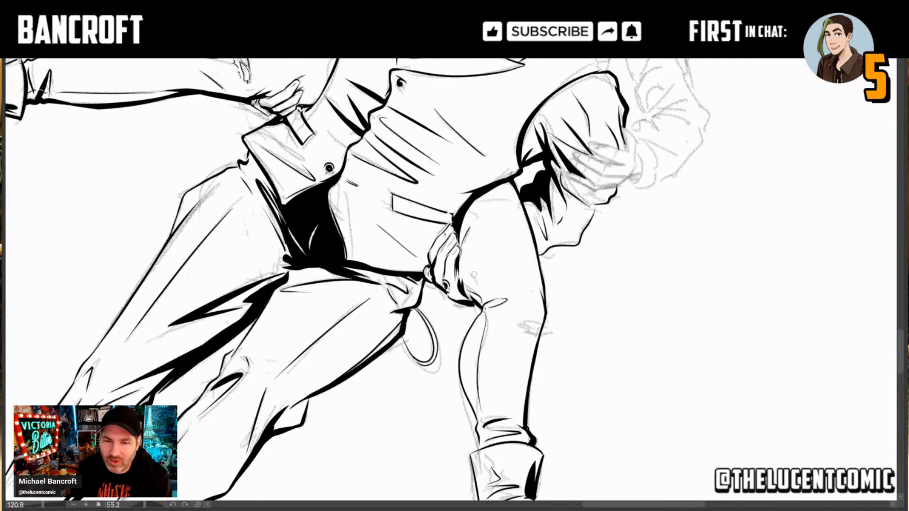
drag(474, 165, 516, 373)
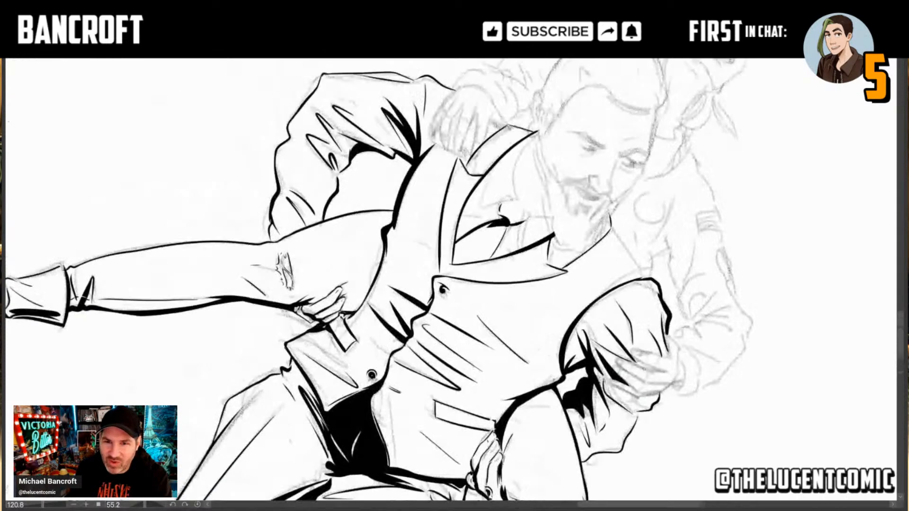
drag(545, 282, 549, 310)
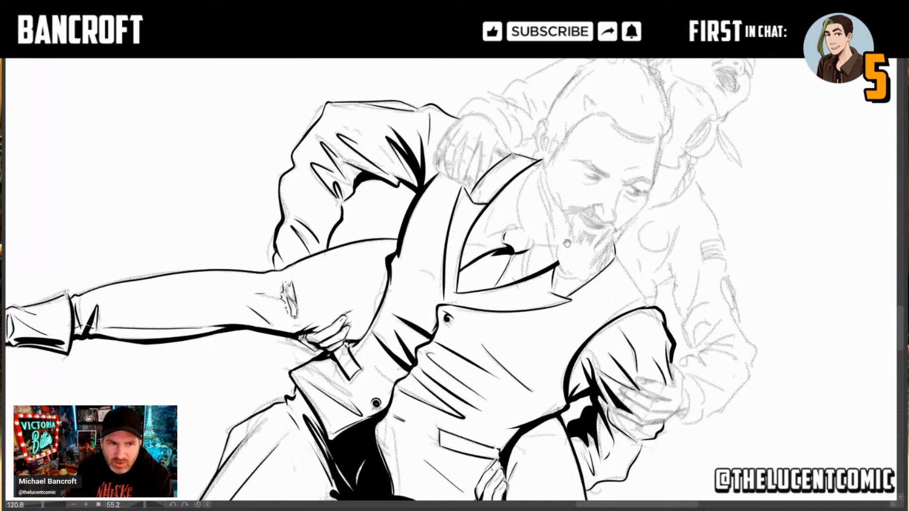
drag(568, 232, 533, 287)
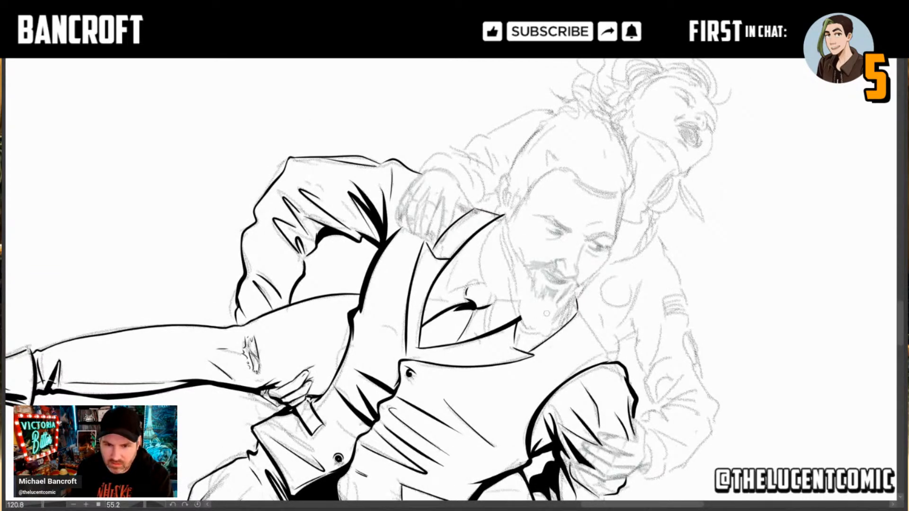
Step: Ink the man's tie knot and the shirt collar edges beneath his beard
mouse_move(552, 330)
mouse_down()
mouse_move(555, 199)
mouse_move(506, 243)
mouse_move(529, 259)
mouse_up()
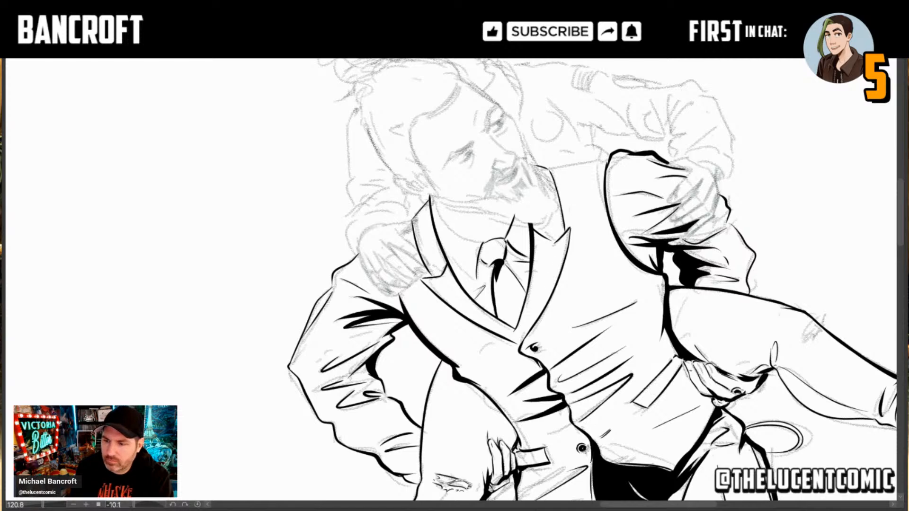
drag(563, 274, 471, 376)
drag(428, 280, 462, 273)
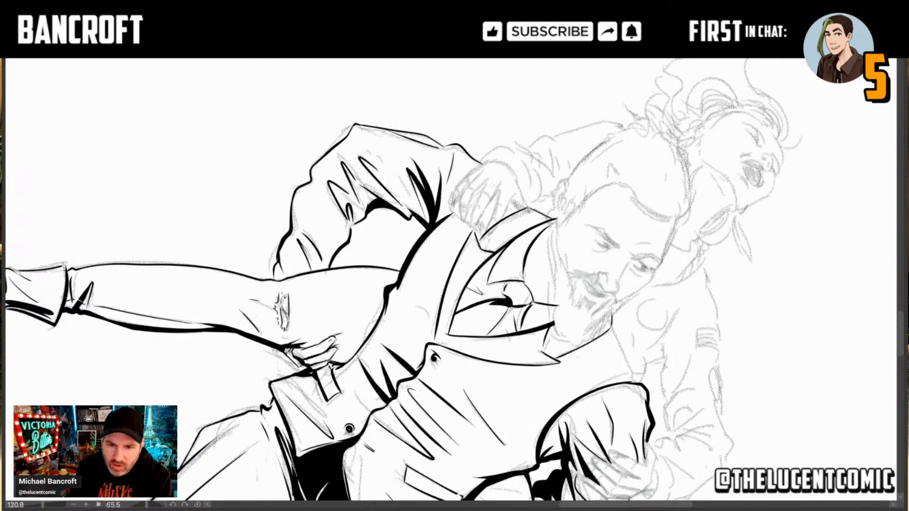
drag(475, 342, 511, 320)
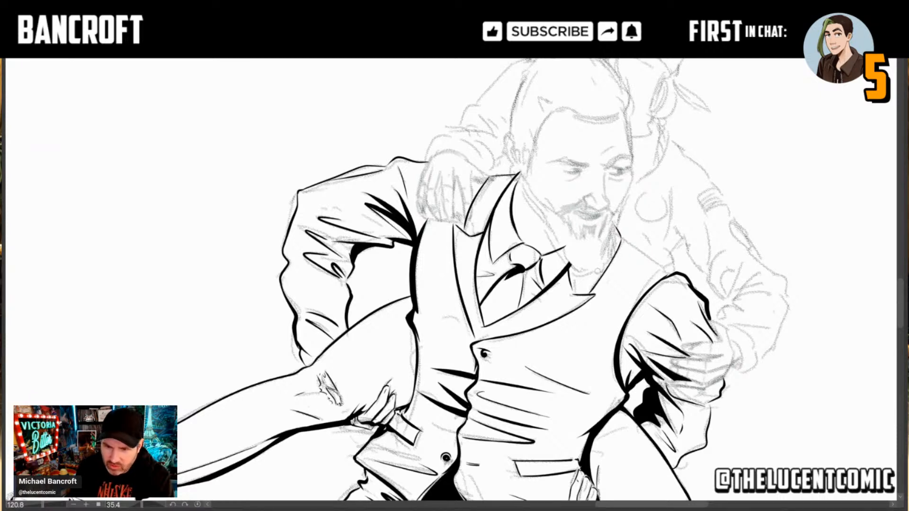
Step: Ink a heavy black edge along the man's left jaw and beard, continuing as a thin face contour up to the temple
drag(595, 274, 615, 242)
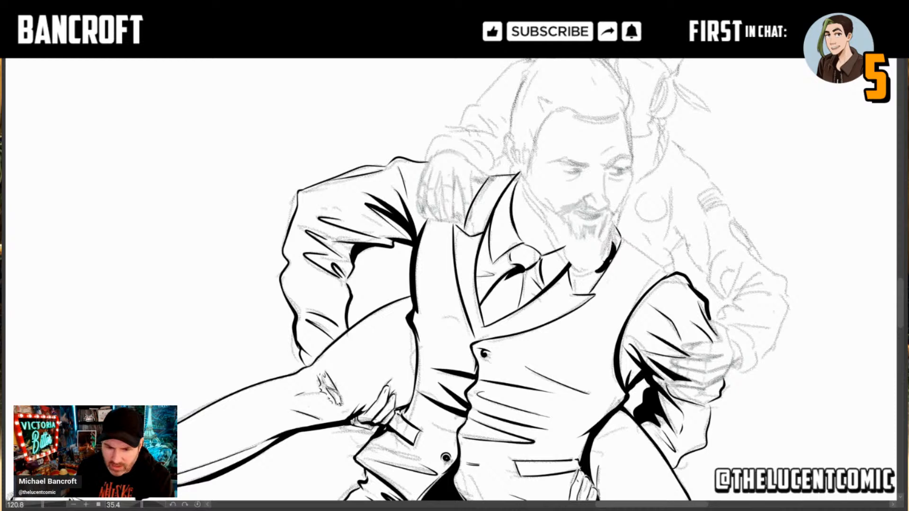
drag(616, 246, 612, 212)
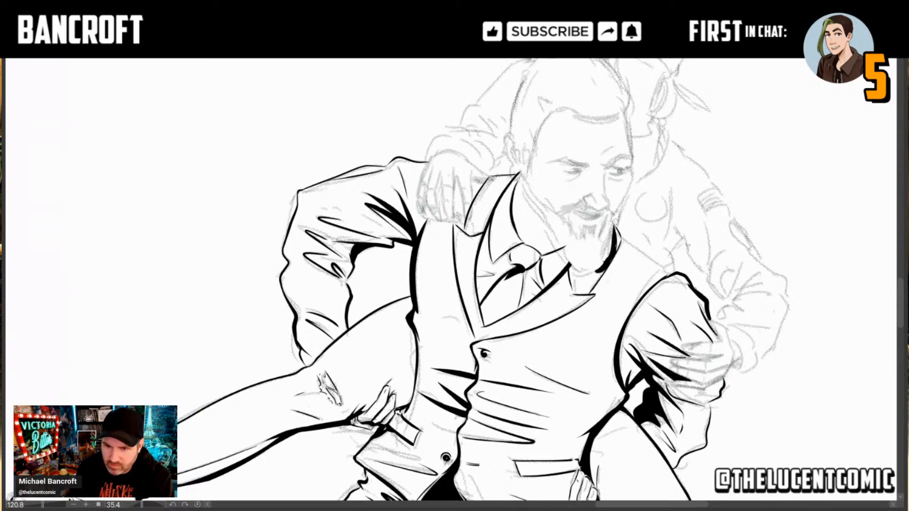
drag(617, 217, 620, 241)
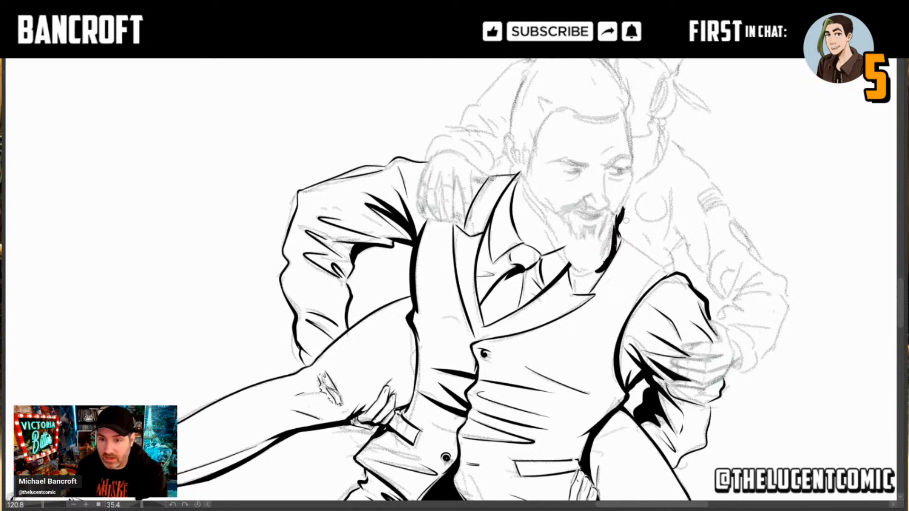
mouse_move(621, 214)
mouse_down()
mouse_move(629, 192)
mouse_move(625, 205)
mouse_up()
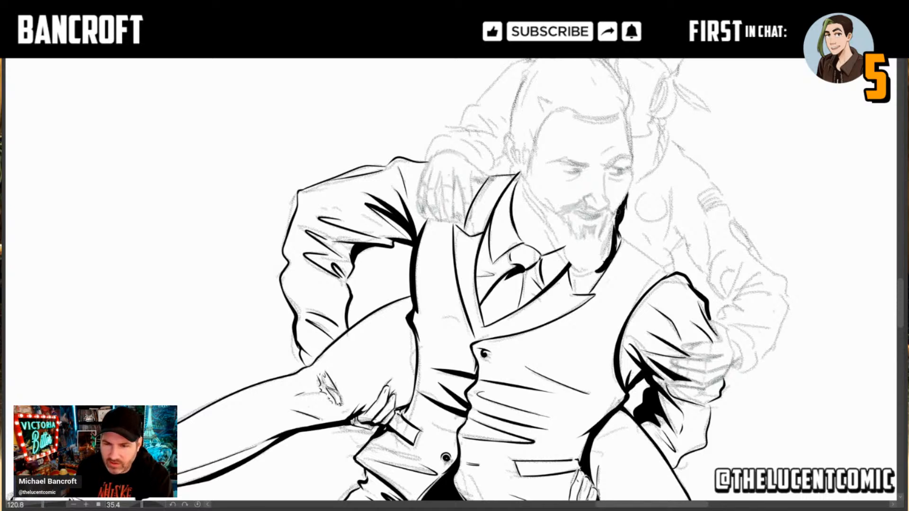
drag(619, 210, 631, 180)
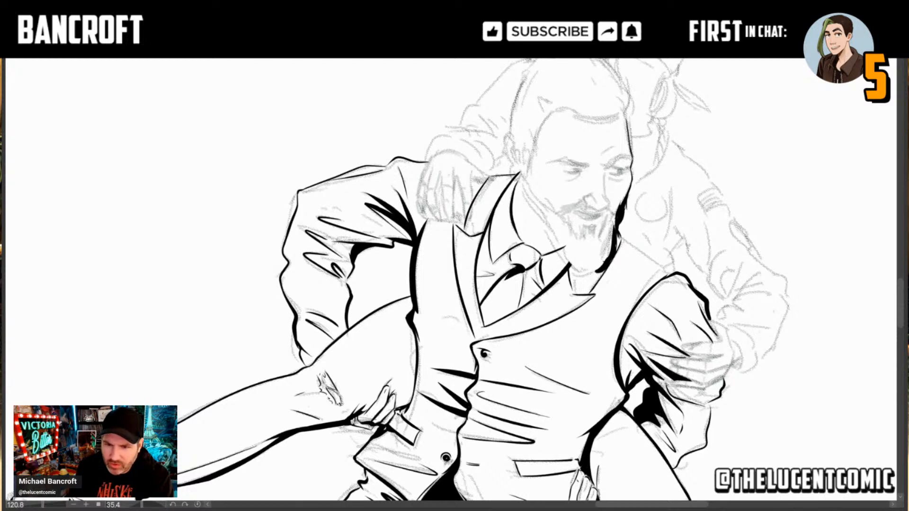
Step: Ink the man's mouth line and black beard strokes beneath his lower lip and toward the left jaw, undoing a stray stroke
mouse_move(590, 224)
mouse_down()
mouse_move(595, 247)
mouse_move(582, 245)
mouse_move(608, 217)
mouse_move(594, 226)
mouse_move(606, 219)
mouse_move(610, 226)
mouse_move(535, 135)
mouse_move(543, 234)
mouse_up()
key(ctrl+z)
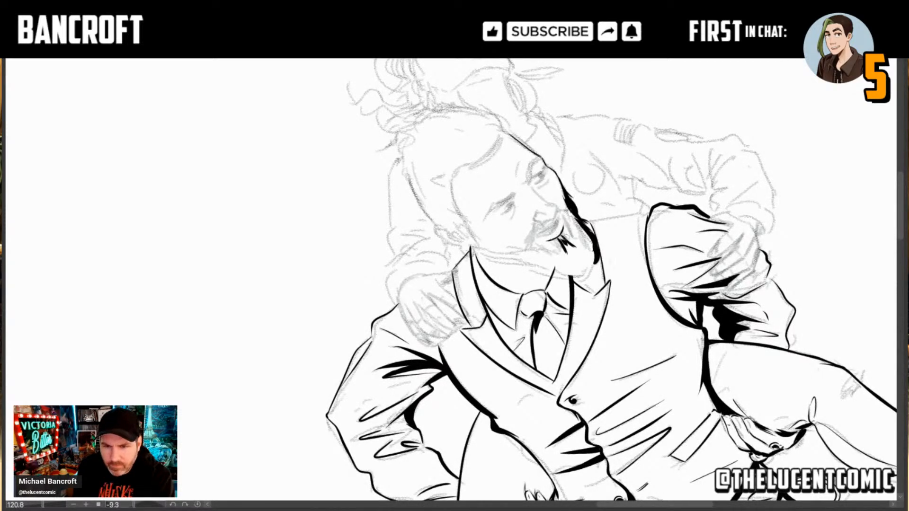
mouse_move(560, 235)
mouse_down()
mouse_move(617, 273)
mouse_move(614, 306)
mouse_up()
drag(563, 271, 571, 287)
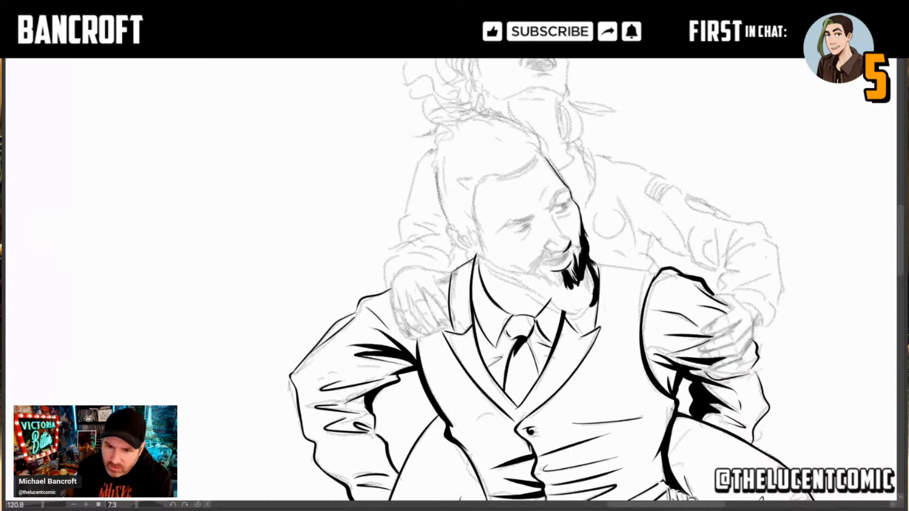
Step: Ink the underside of the man's nose and its bridge line up to the brow, and start the moustache on his left side
mouse_move(553, 252)
mouse_down()
mouse_move(566, 251)
mouse_move(545, 246)
mouse_up()
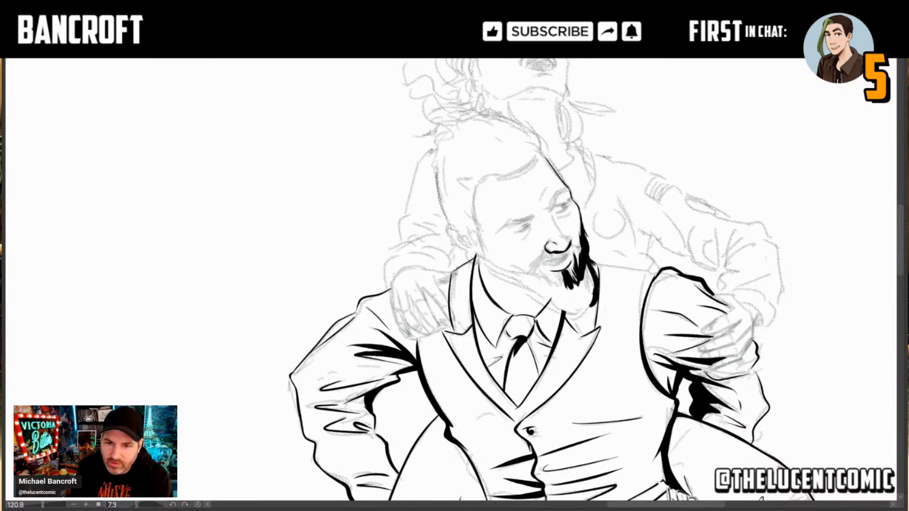
mouse_move(667, 272)
mouse_down()
mouse_move(608, 426)
mouse_move(575, 454)
mouse_up()
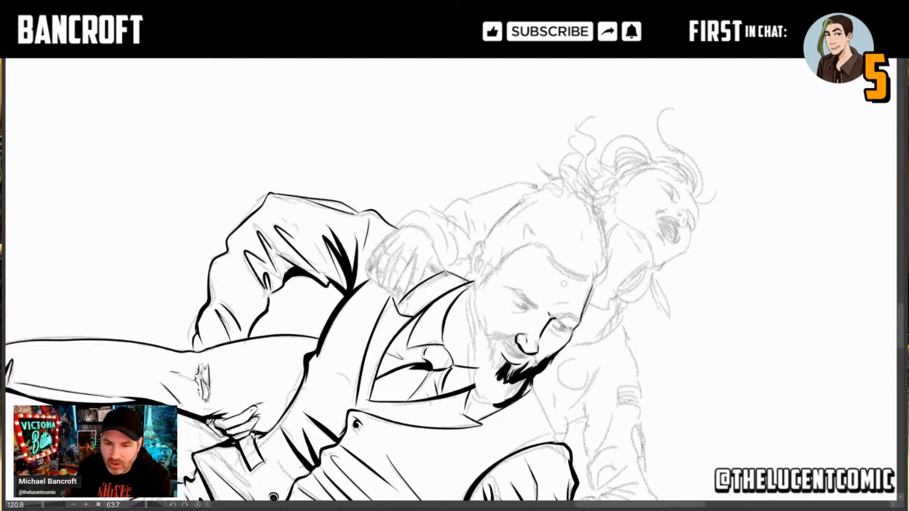
drag(527, 396, 541, 349)
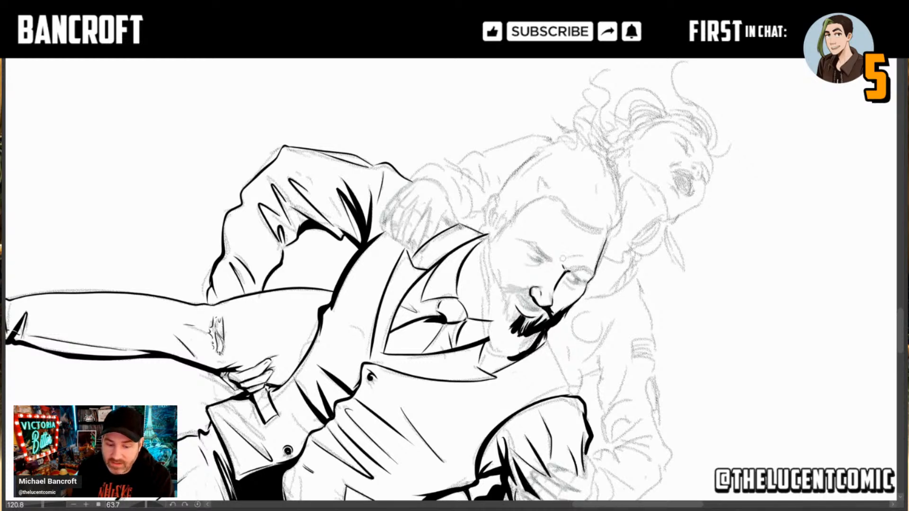
Step: Ink the moustache on the man's right side as a tapered black stroke from below the nose to past the mouth corner
drag(400, 322, 513, 314)
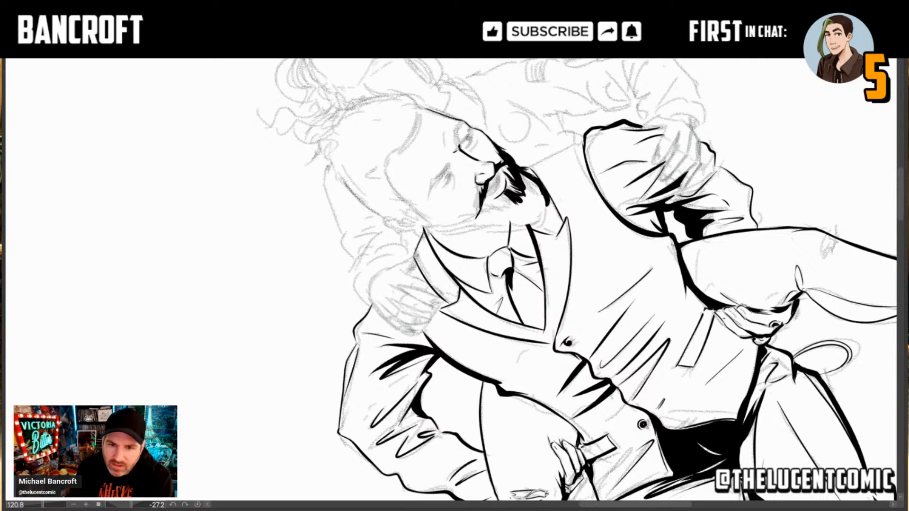
drag(479, 206, 475, 217)
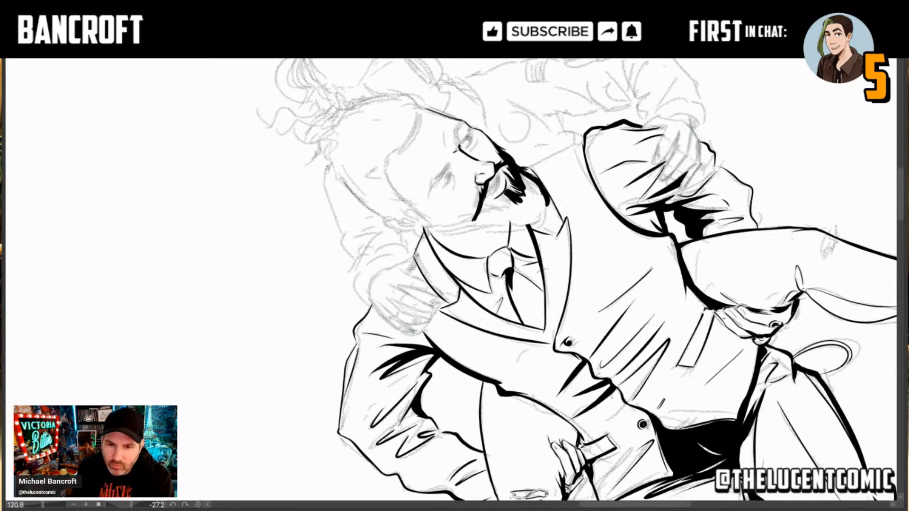
mouse_move(501, 205)
mouse_down()
mouse_move(529, 261)
mouse_move(525, 291)
mouse_up()
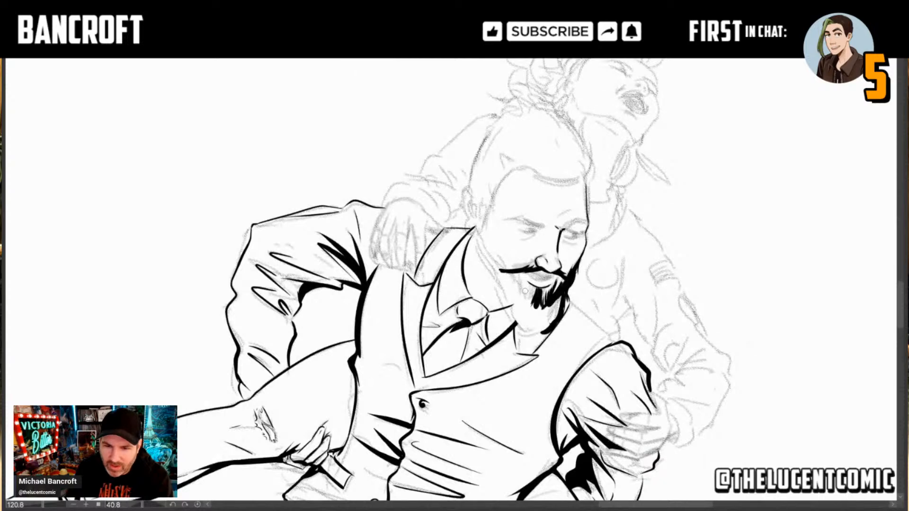
Step: Ink tapered beard hairs from the man's right mouth corner across the area below the lower lip, redoing a stroke
drag(521, 275, 525, 308)
key(ctrl+z)
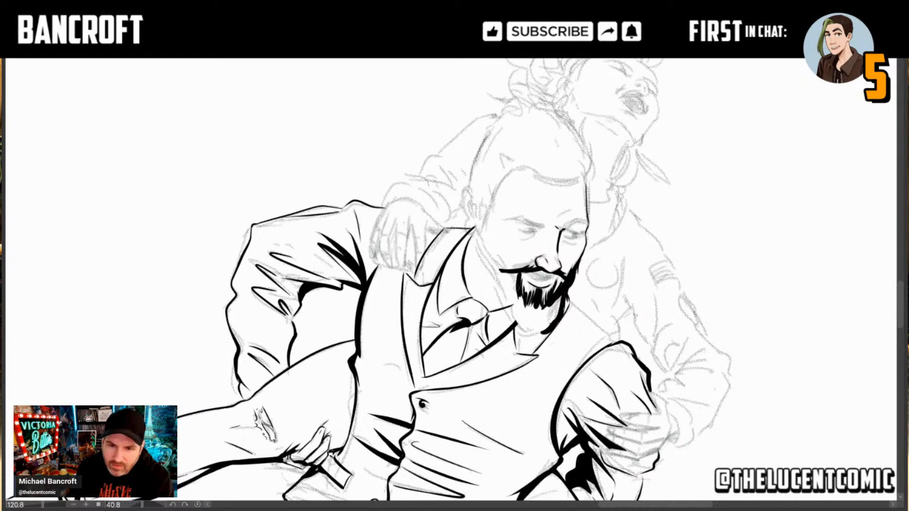
drag(516, 272, 518, 290)
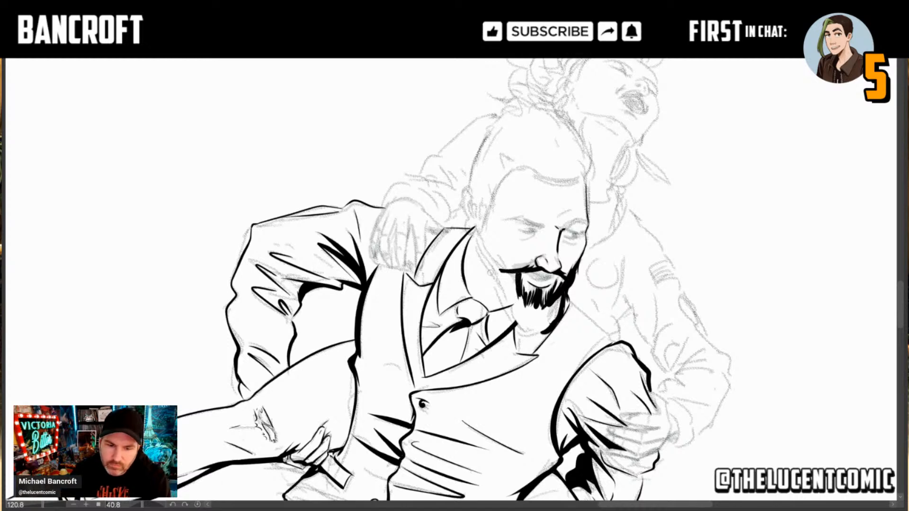
Step: Ink the beard along the man's right jaw in solid black, from below the ear past the moustache tip toward the chin
mouse_move(504, 271)
mouse_down()
mouse_move(481, 236)
mouse_move(479, 259)
mouse_up()
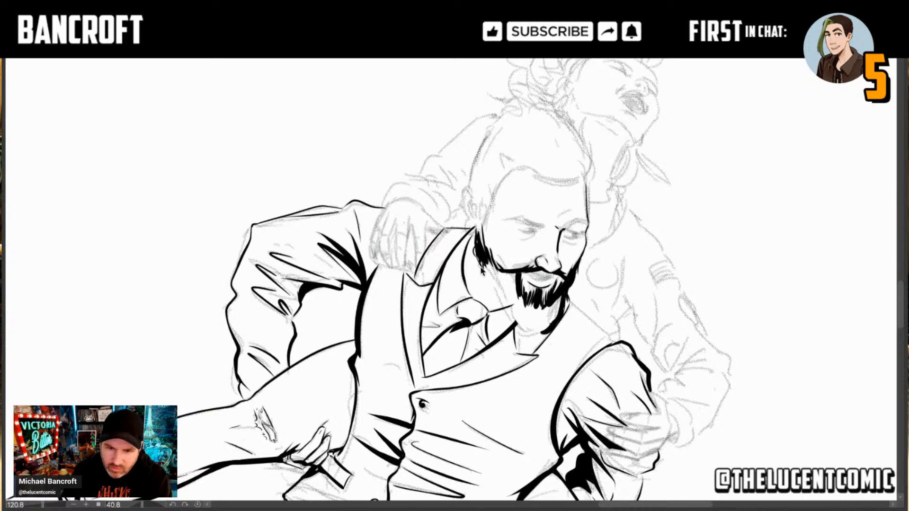
drag(485, 272, 498, 285)
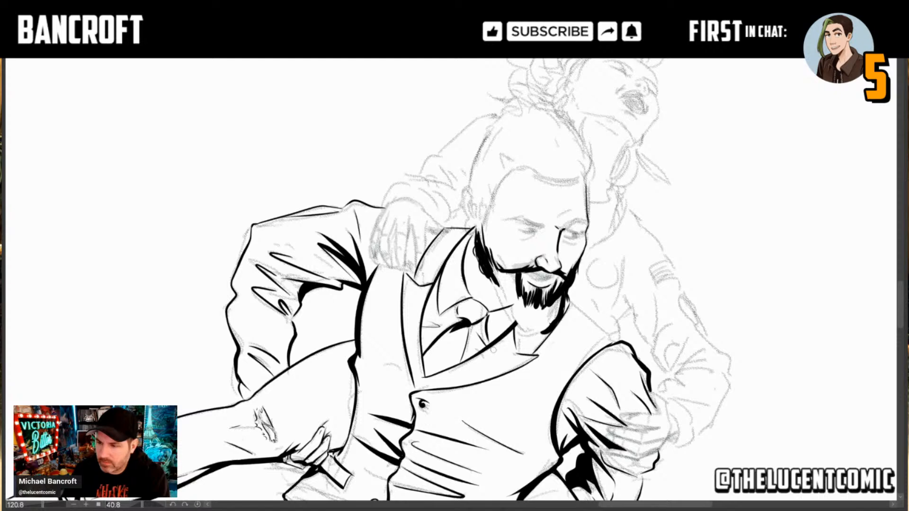
drag(482, 259, 501, 283)
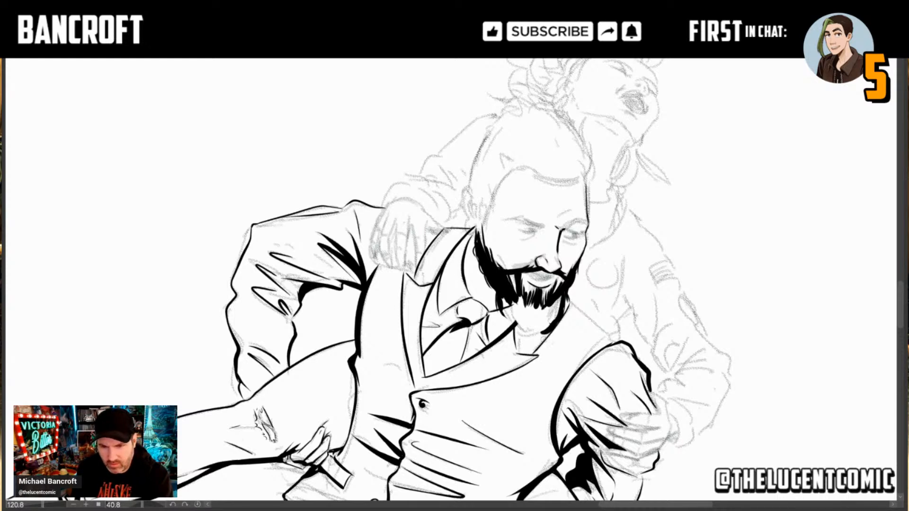
Step: Outline the bottom of the man's beard around the chin and fill it solid black, leaving fine hair gaps below the lip
mouse_move(540, 344)
mouse_down()
mouse_move(559, 308)
mouse_move(539, 338)
mouse_up()
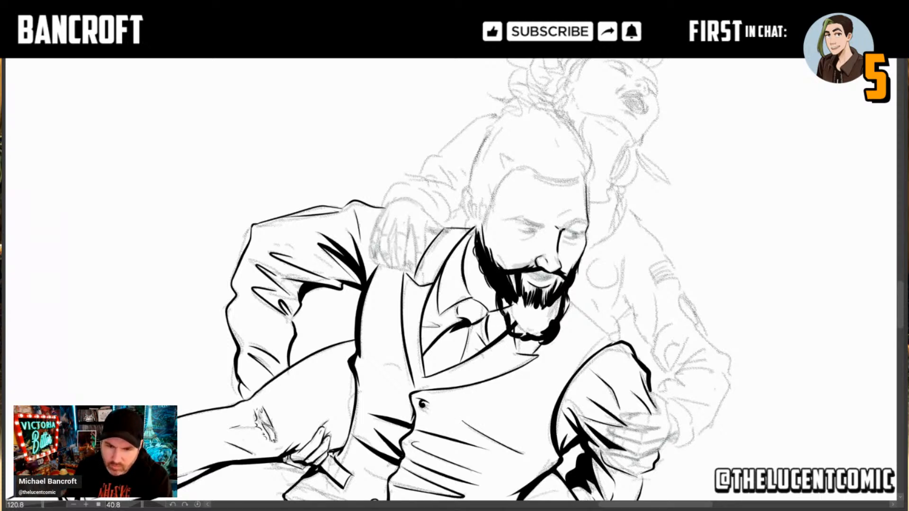
drag(501, 303, 502, 319)
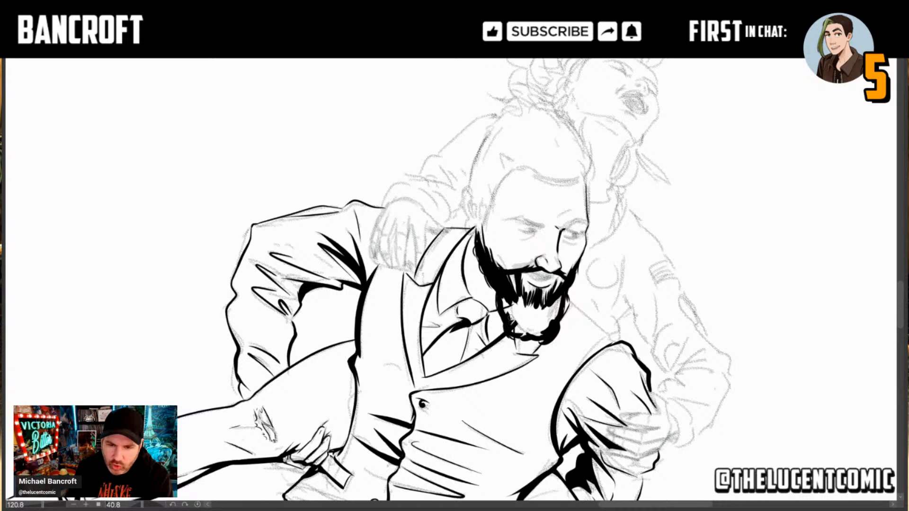
mouse_move(513, 321)
mouse_down()
mouse_move(502, 298)
mouse_move(514, 310)
mouse_move(522, 298)
mouse_move(522, 320)
mouse_move(525, 308)
mouse_move(564, 302)
mouse_move(550, 320)
mouse_move(568, 303)
mouse_up()
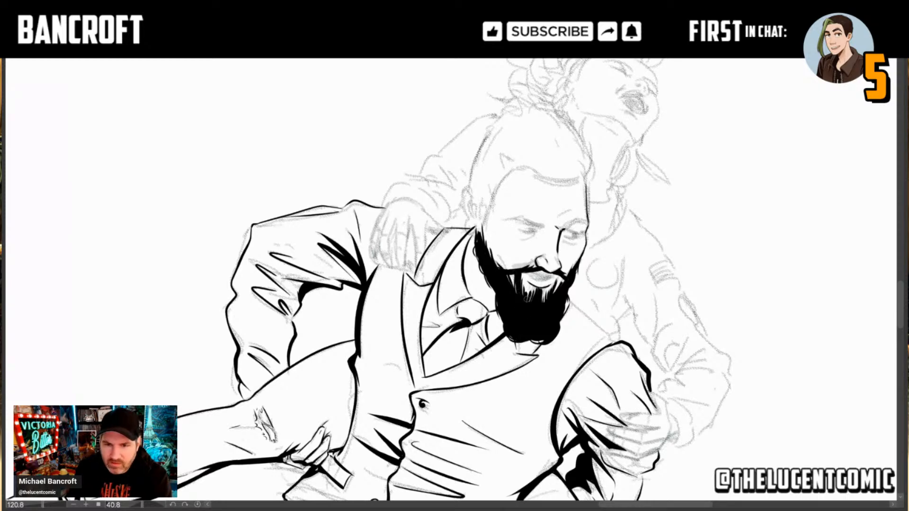
drag(563, 352, 592, 233)
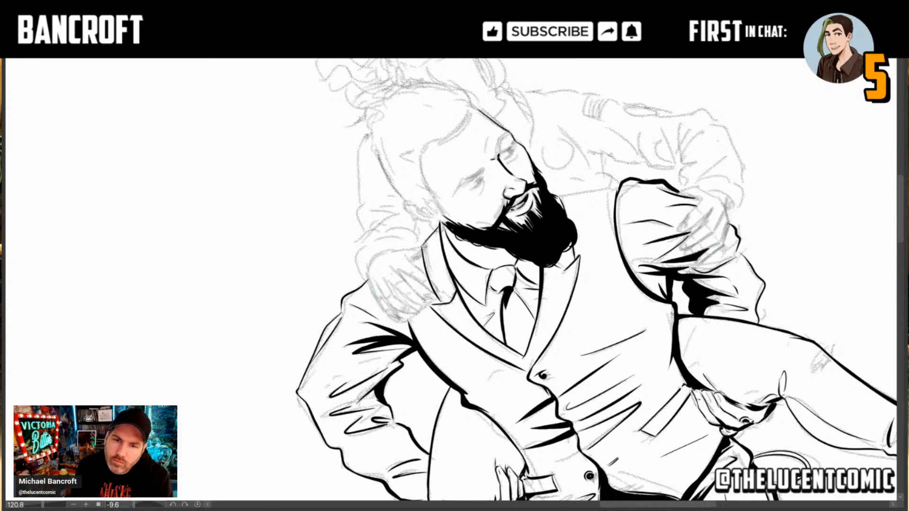
drag(669, 332, 628, 411)
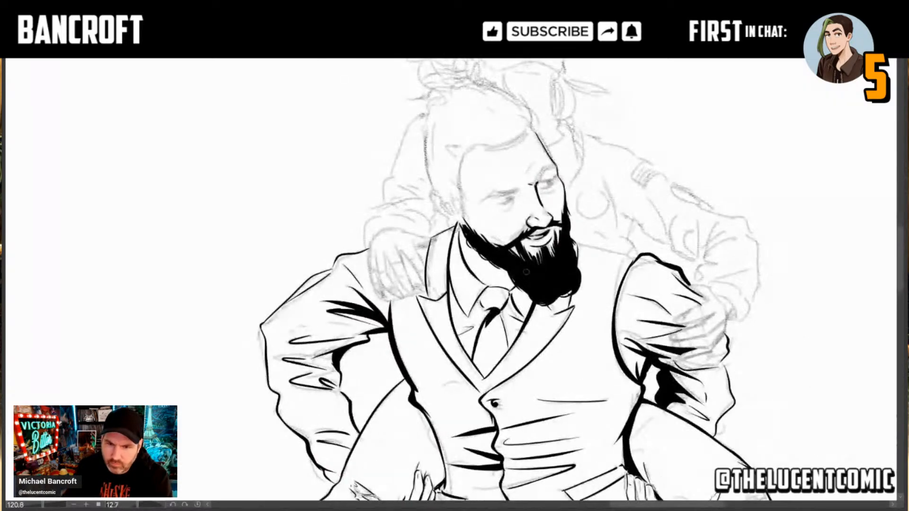
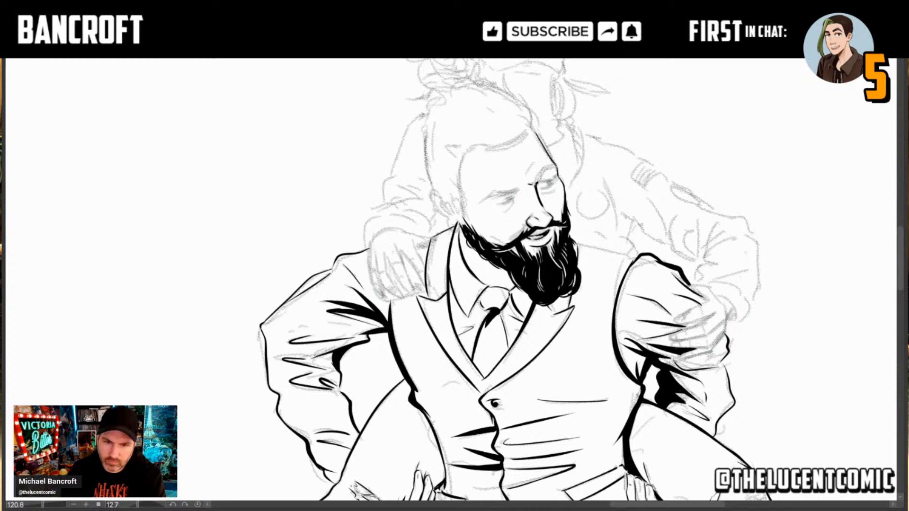
Step: Ink the temple edge above the beard and the man's ear, with a small round earring hanging from the lobe
drag(457, 193, 466, 222)
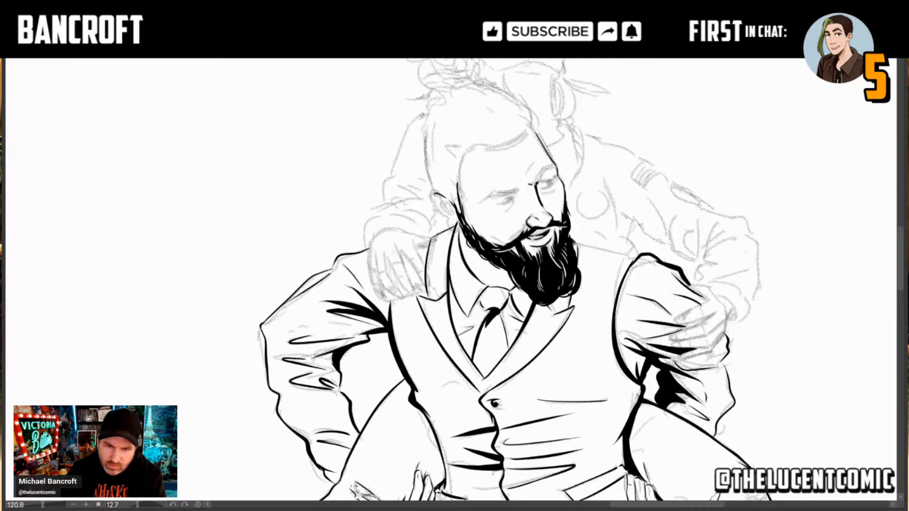
mouse_move(436, 191)
mouse_down()
mouse_move(432, 203)
mouse_move(444, 214)
mouse_up()
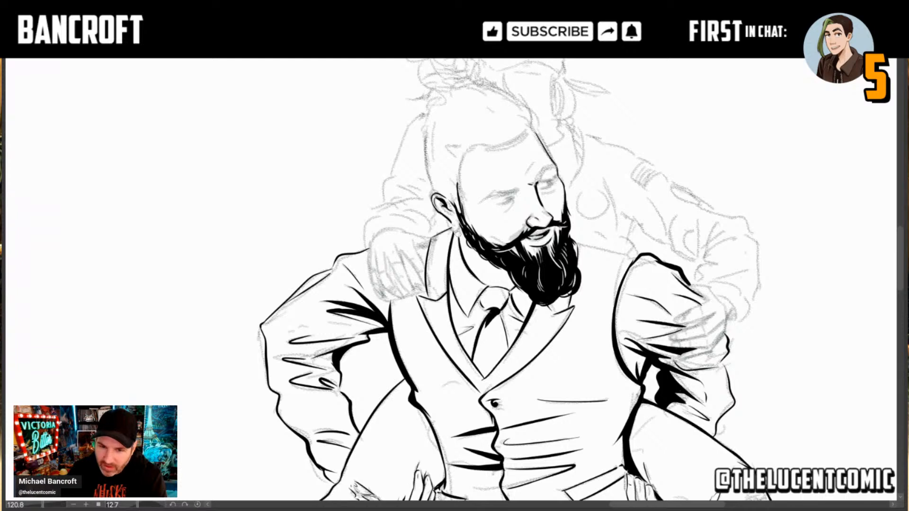
click(458, 230)
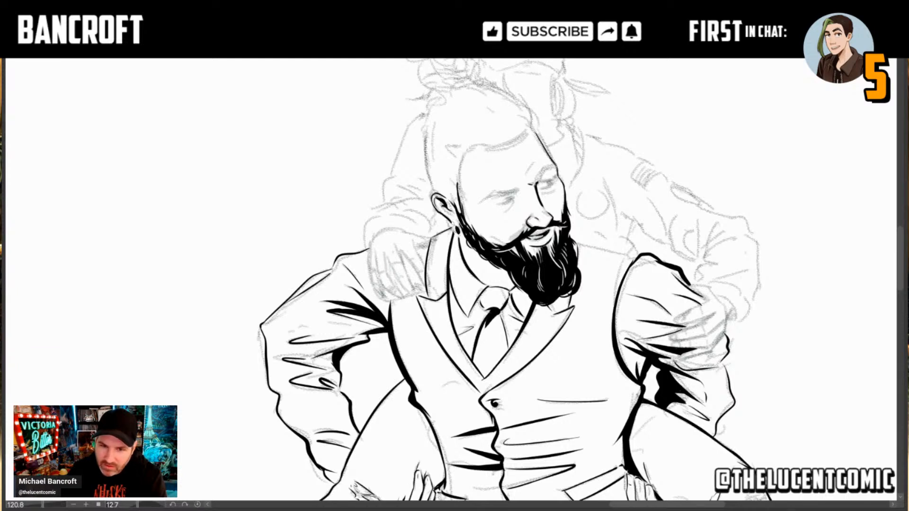
drag(453, 223, 454, 232)
key(ctrl+z)
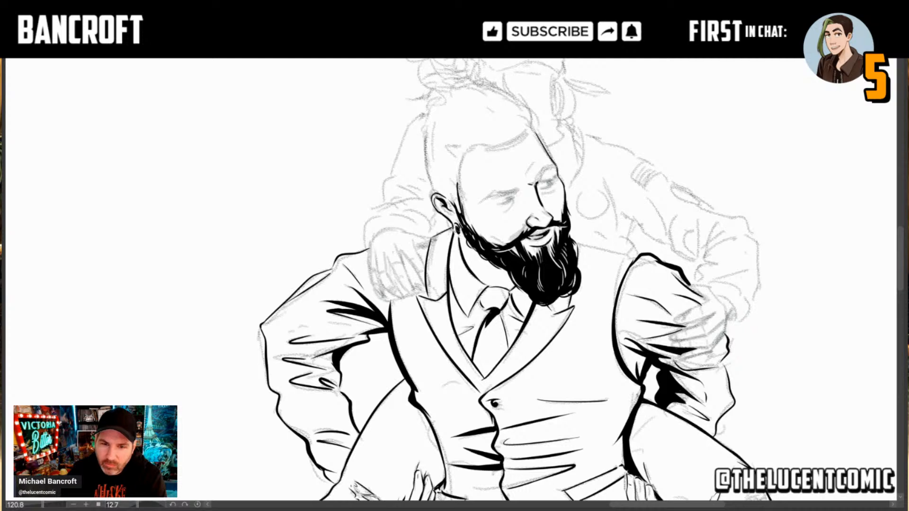
key(ctrl+z)
drag(453, 221, 460, 228)
key(ctrl+z)
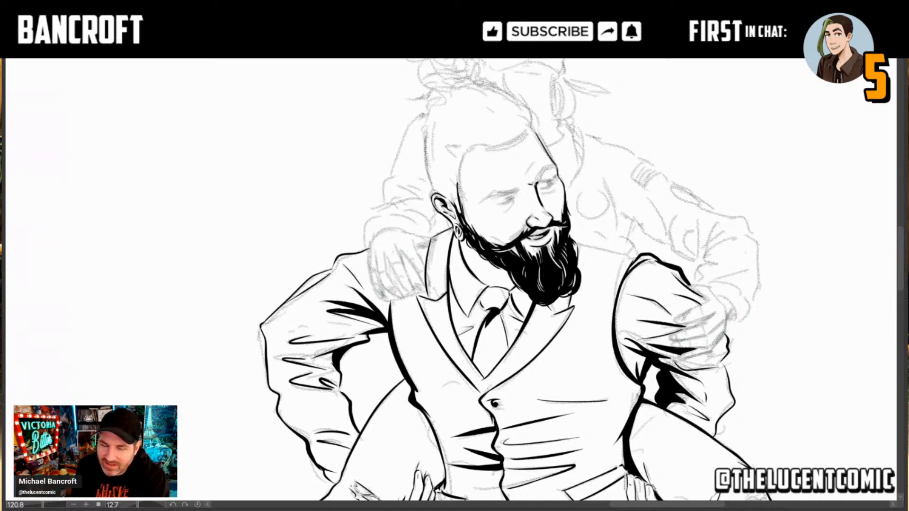
Step: Ink the man's shoulder line from the beard to the top of the vest's armhole as a thin stroke, redoing it once
mouse_move(587, 266)
mouse_down()
mouse_move(565, 147)
mouse_move(541, 149)
mouse_move(582, 126)
mouse_up()
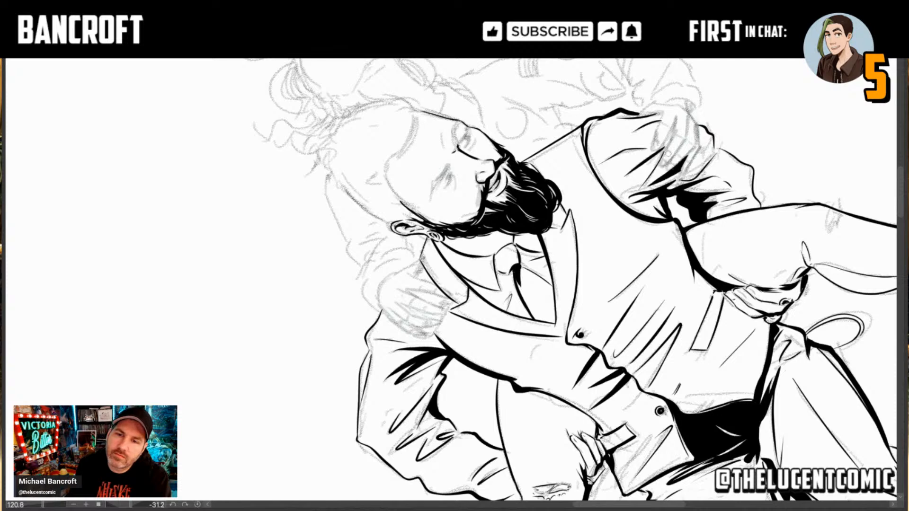
key(ctrl+z)
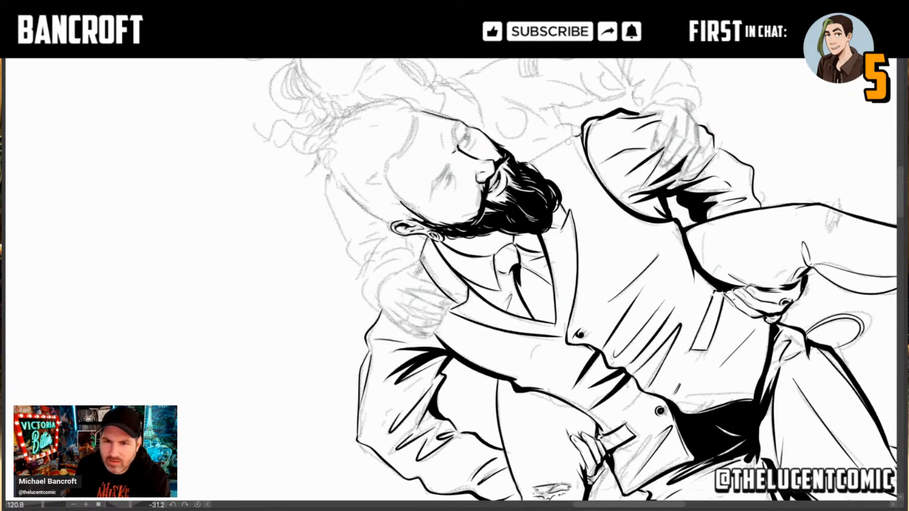
drag(579, 137, 528, 163)
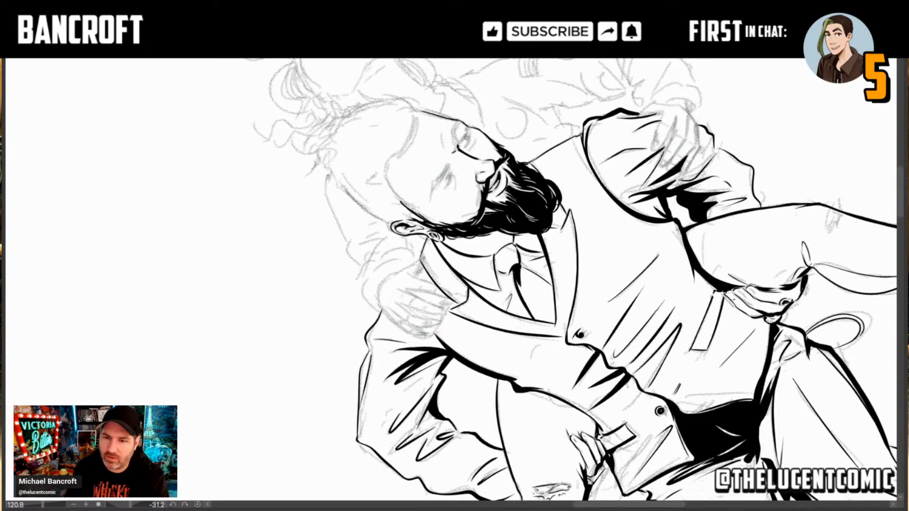
Step: Ink the man's eyebrows as solid tapered black shapes and draw both eyes beneath them
drag(705, 261, 688, 351)
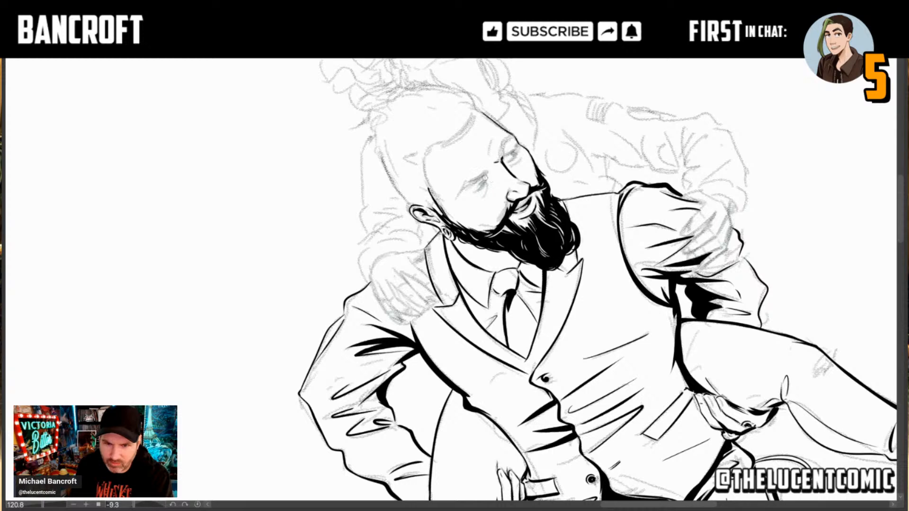
mouse_move(488, 181)
mouse_down()
mouse_move(480, 168)
mouse_move(484, 177)
mouse_move(454, 199)
mouse_up()
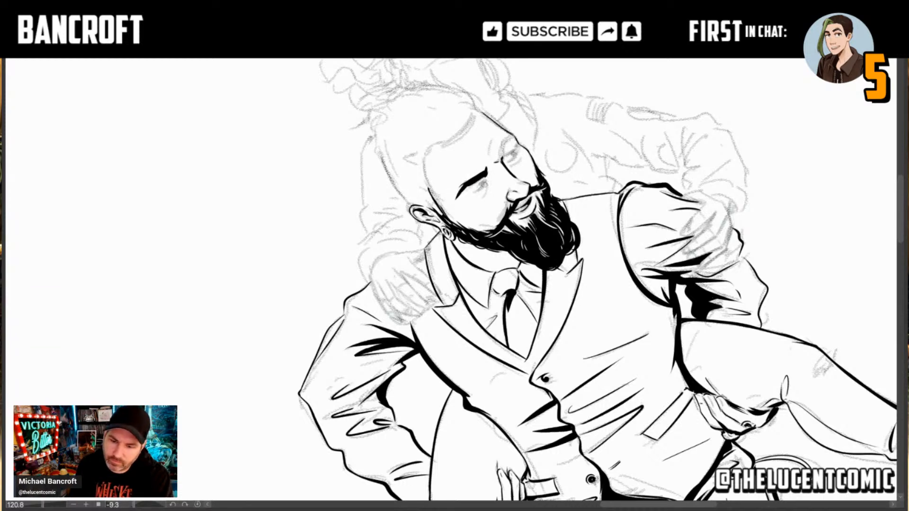
mouse_move(480, 186)
mouse_down()
mouse_move(489, 179)
mouse_move(478, 185)
mouse_move(485, 194)
mouse_up()
key(ctrl+z)
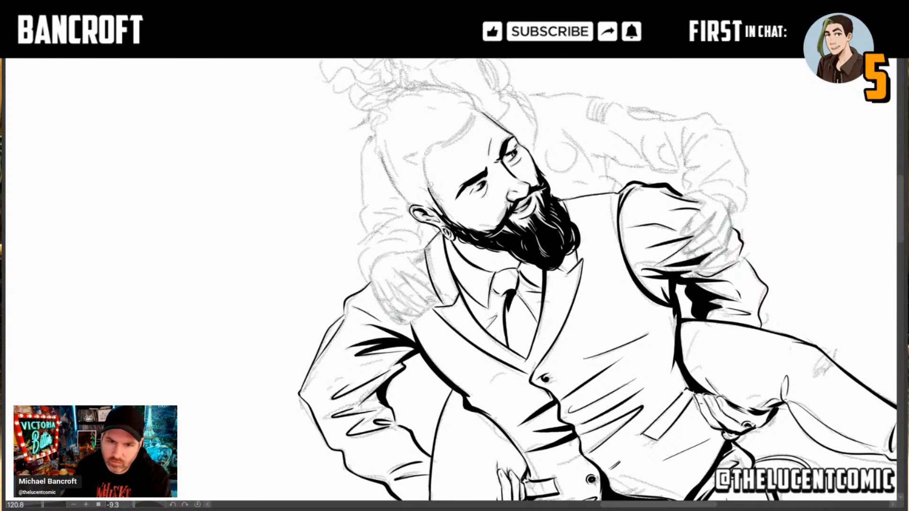
Step: Ink a thick black hairline from the ear across the forehead and outline the hair up to the crown with spiky strokes
drag(475, 357, 416, 355)
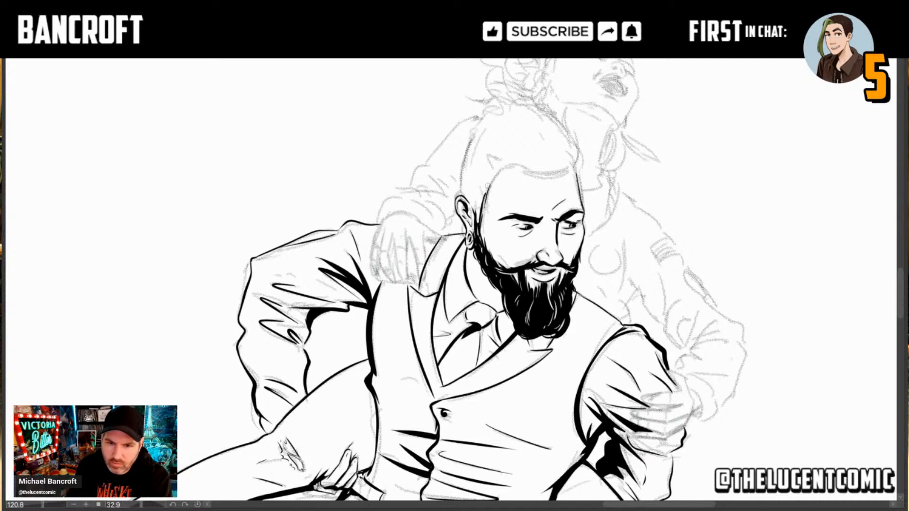
mouse_move(477, 212)
mouse_down()
mouse_move(504, 166)
mouse_move(497, 169)
mouse_move(520, 163)
mouse_move(543, 174)
mouse_up()
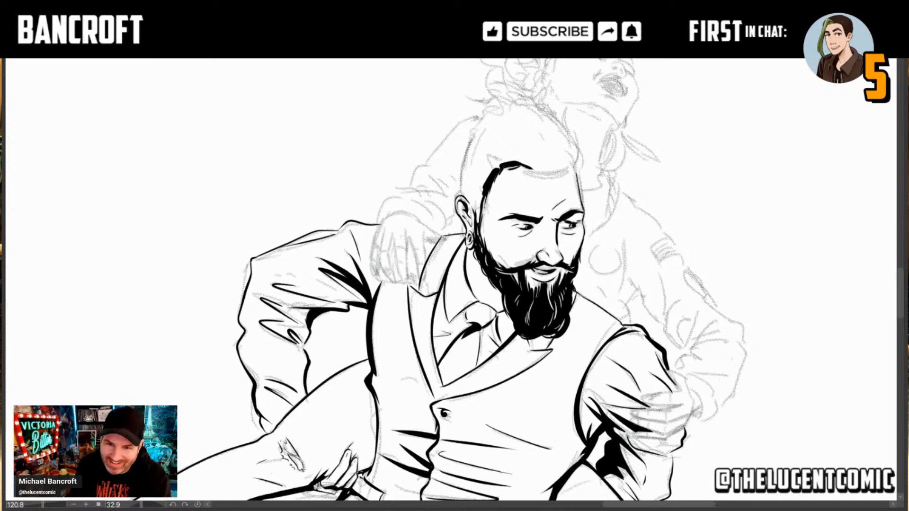
mouse_move(517, 166)
mouse_down()
mouse_move(555, 176)
mouse_move(547, 173)
mouse_move(579, 164)
mouse_move(579, 148)
mouse_move(579, 190)
mouse_up()
key(ctrl+z)
mouse_move(564, 141)
mouse_down()
mouse_move(578, 155)
mouse_move(560, 121)
mouse_move(565, 109)
mouse_move(553, 119)
mouse_move(537, 110)
mouse_move(547, 104)
mouse_move(511, 98)
mouse_up()
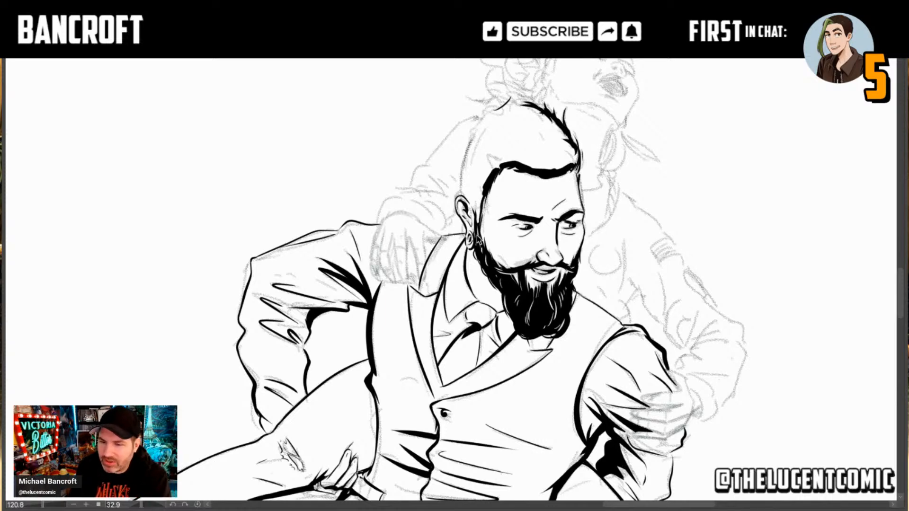
Step: Ink the back of the man's head in a thick black line from above the ear to the crown, closing the hair outline
mouse_move(503, 349)
mouse_down()
mouse_move(524, 159)
mouse_move(546, 122)
mouse_move(552, 167)
mouse_up()
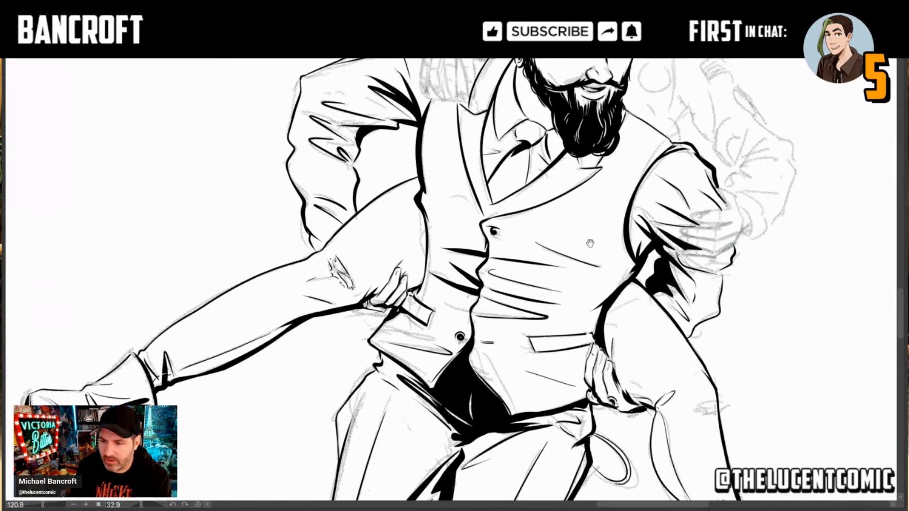
mouse_move(598, 156)
mouse_down()
mouse_move(559, 297)
mouse_move(570, 191)
mouse_move(569, 181)
mouse_move(549, 178)
mouse_move(540, 332)
mouse_up()
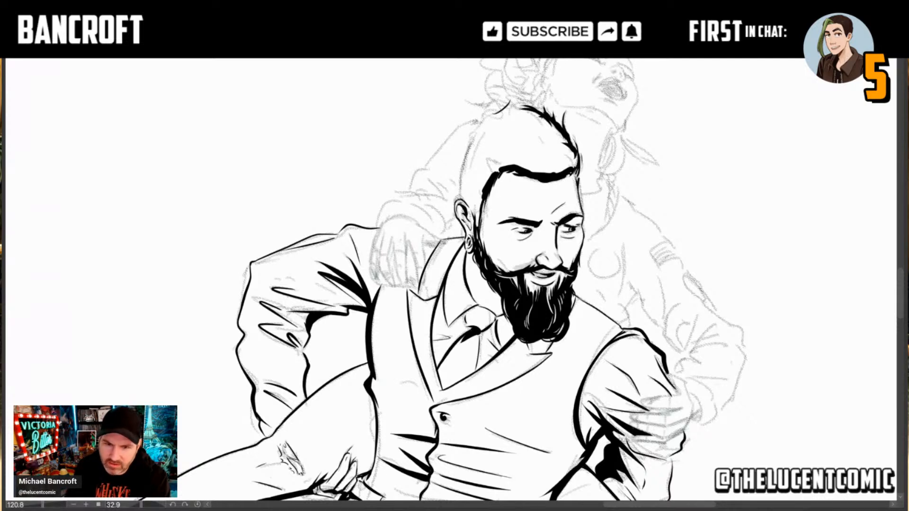
drag(460, 197, 465, 160)
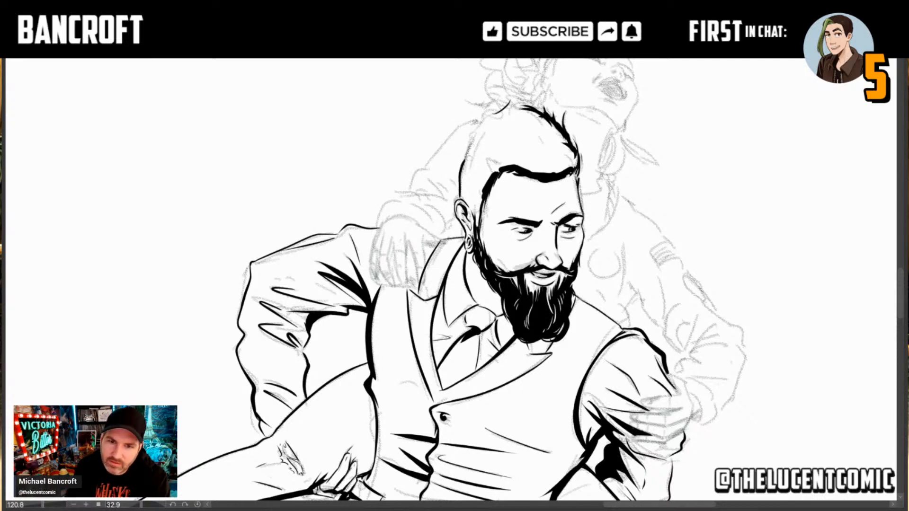
drag(460, 197, 475, 137)
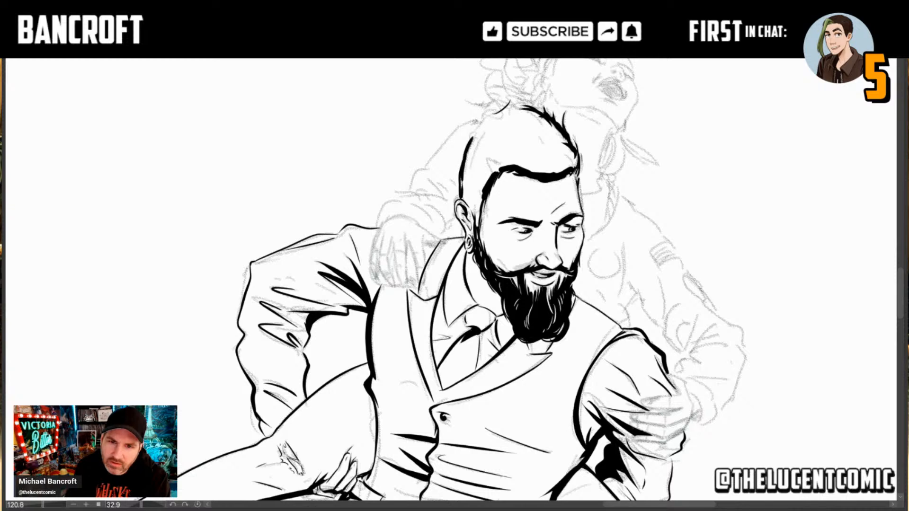
drag(462, 192, 476, 128)
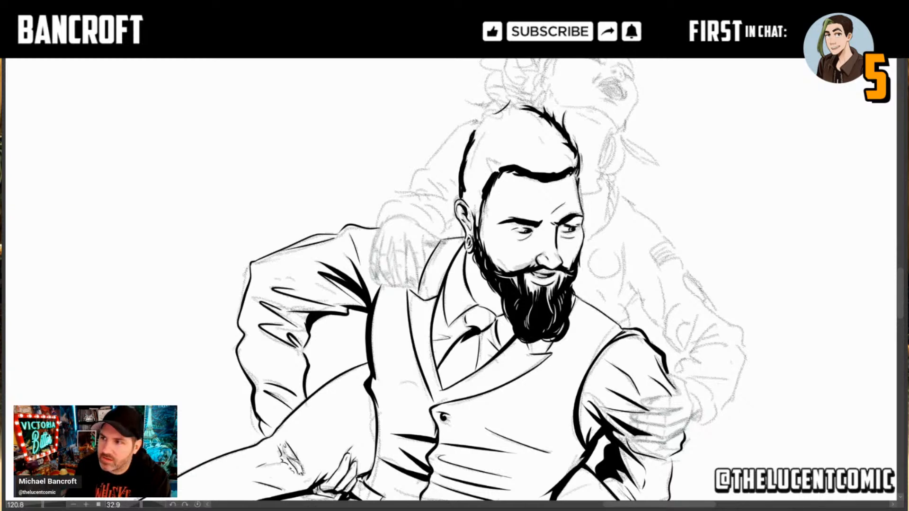
mouse_move(473, 137)
mouse_down()
mouse_move(501, 115)
mouse_move(496, 108)
mouse_move(525, 114)
mouse_up()
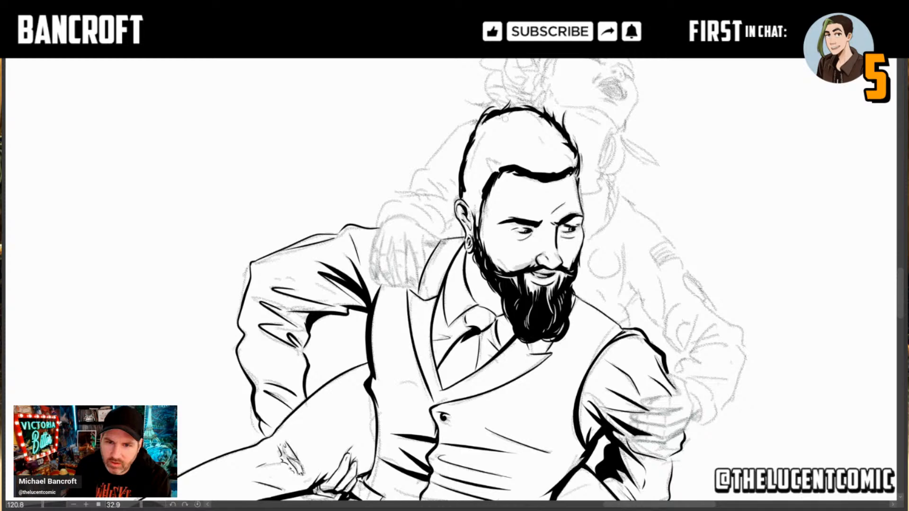
Step: Examine the man's inked figure from head to shoes and the neighbouring figures and sketched books on the page
scroll(547, 317, down, 3)
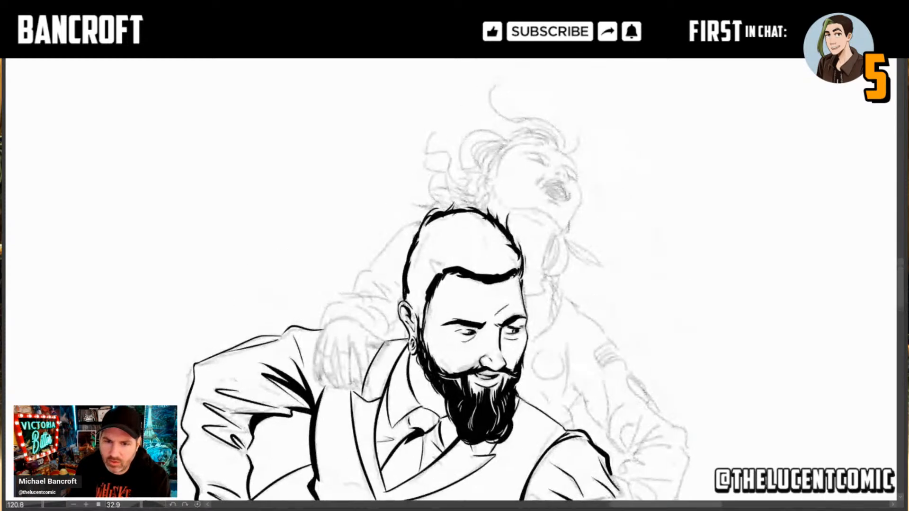
mouse_move(545, 330)
mouse_down()
mouse_move(567, 189)
mouse_move(598, 106)
mouse_move(568, 216)
mouse_move(620, 44)
mouse_move(594, 162)
mouse_up()
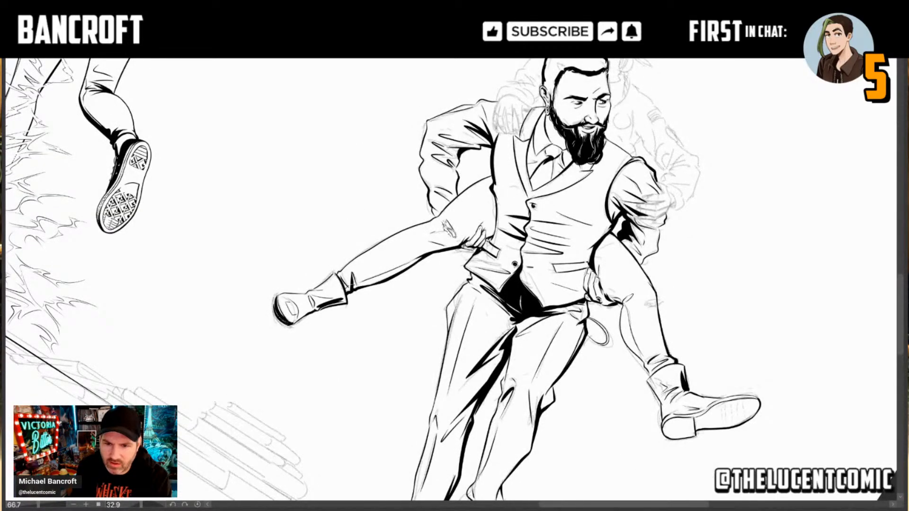
drag(582, 313, 622, 188)
drag(570, 307, 599, 248)
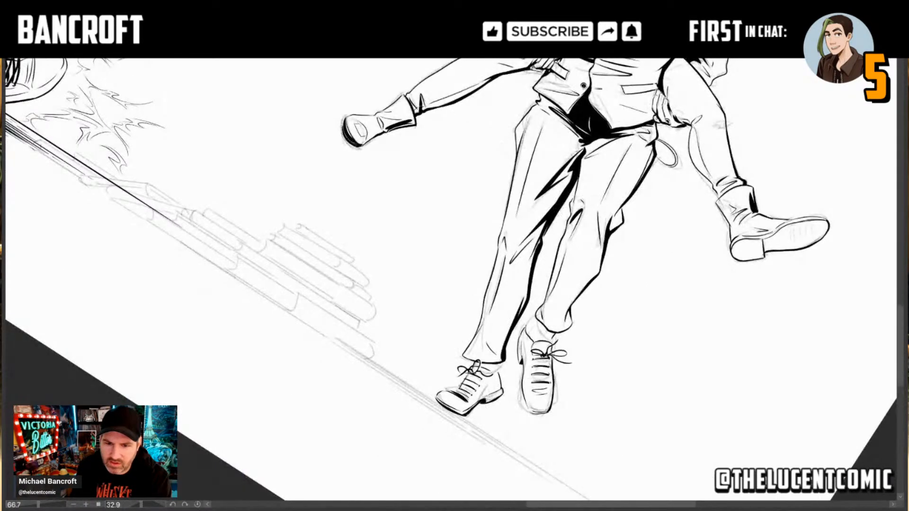
drag(513, 409, 538, 357)
drag(397, 280, 491, 330)
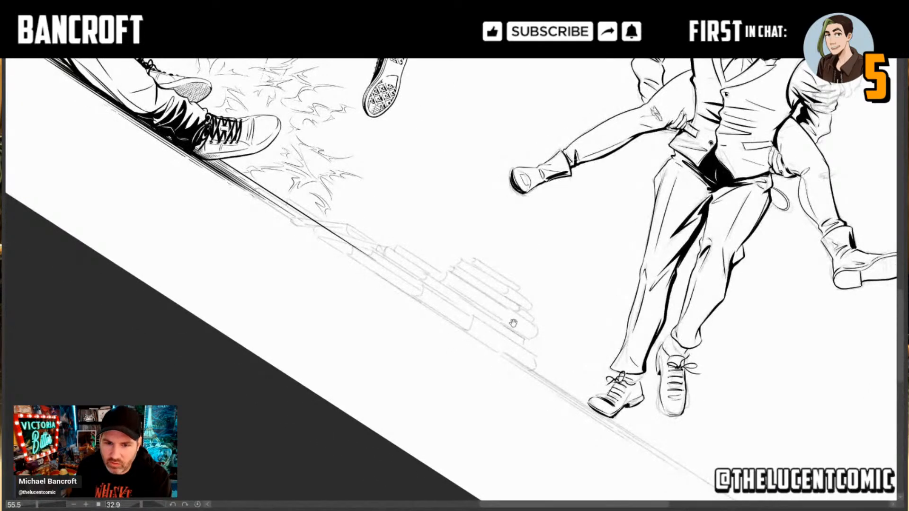
drag(545, 265, 324, 447)
drag(582, 261, 543, 287)
drag(502, 181, 568, 183)
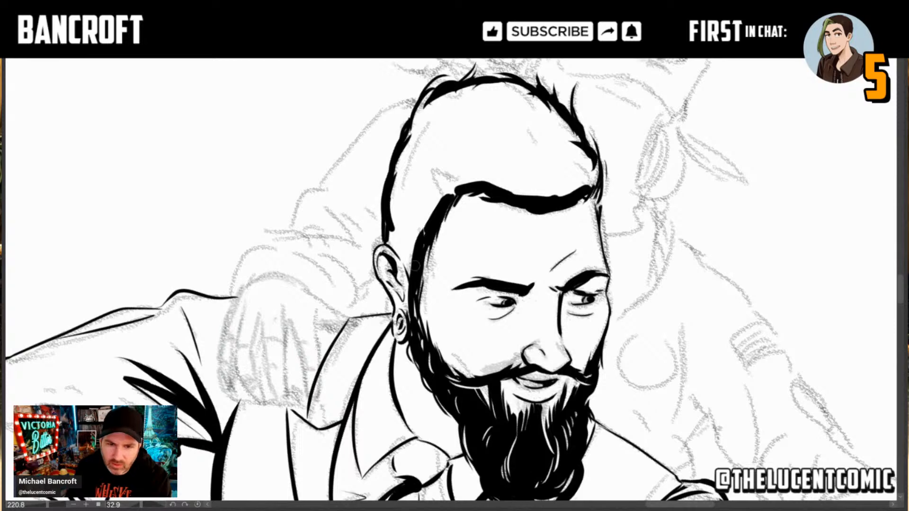
Step: Thicken the hair outline above the ear and along its edges, and fill the enclosed hair area solid black
drag(412, 280, 393, 232)
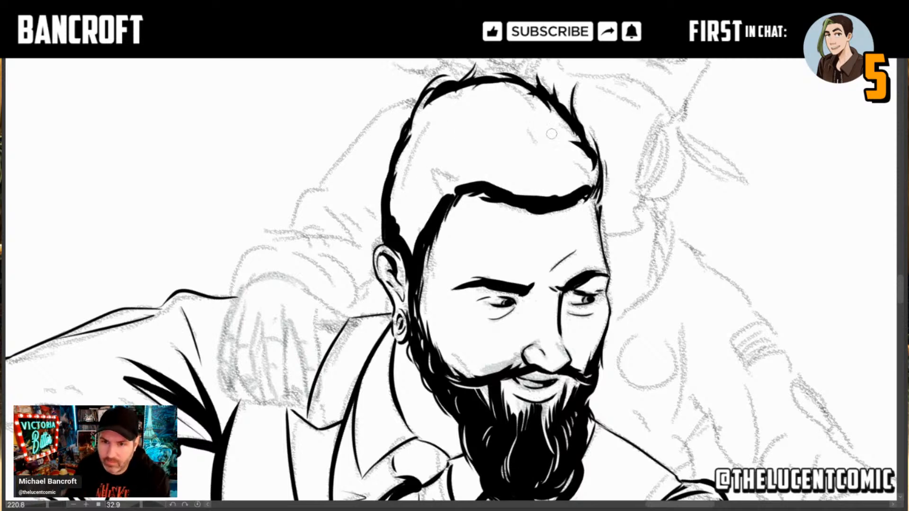
mouse_move(589, 159)
mouse_down()
mouse_move(587, 171)
mouse_move(582, 159)
mouse_up()
drag(436, 96, 407, 145)
key(g)
click(452, 132)
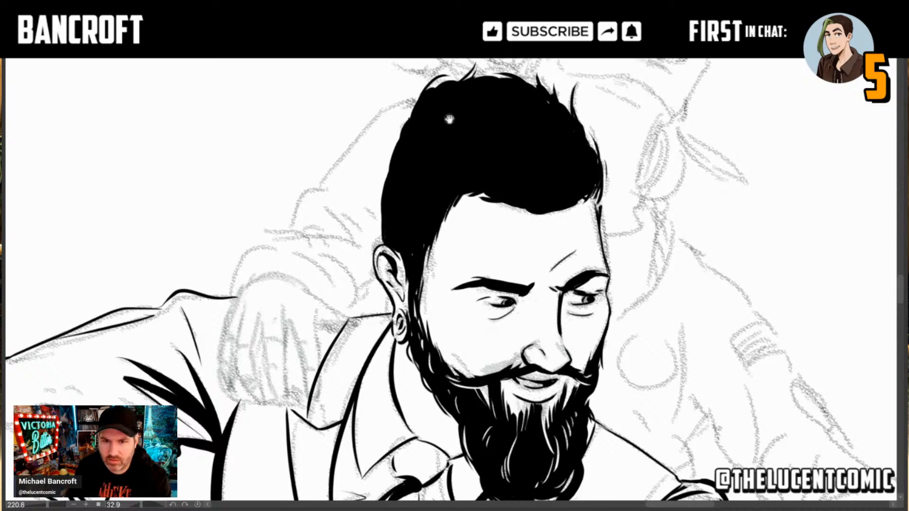
Step: Add fine white highlight strands to the man's black hair and ink spiky black tufts along the crown
scroll(532, 158, down, 2)
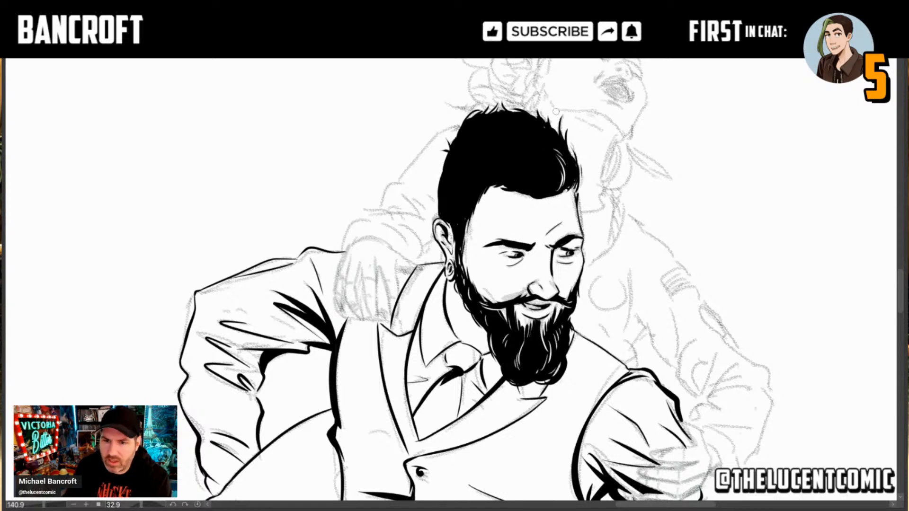
drag(517, 191, 540, 198)
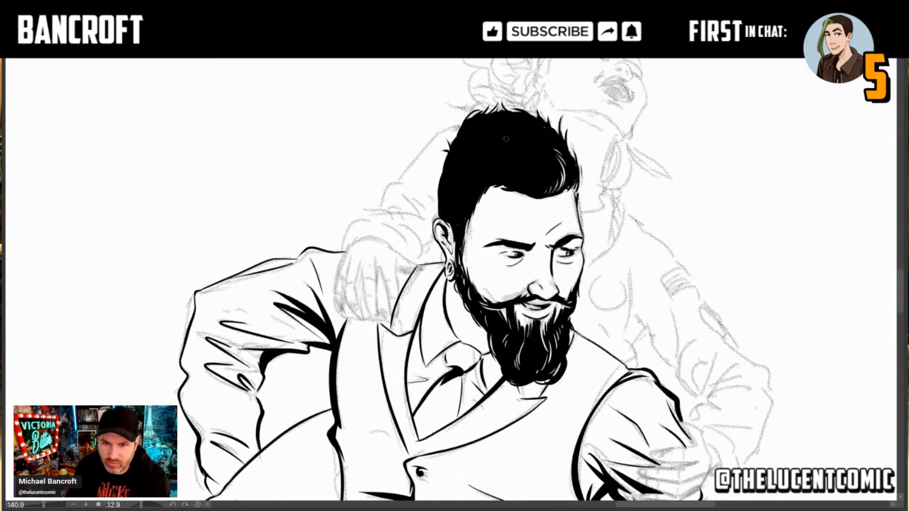
mouse_move(492, 135)
mouse_down()
mouse_move(515, 135)
mouse_move(514, 124)
mouse_move(496, 123)
mouse_up()
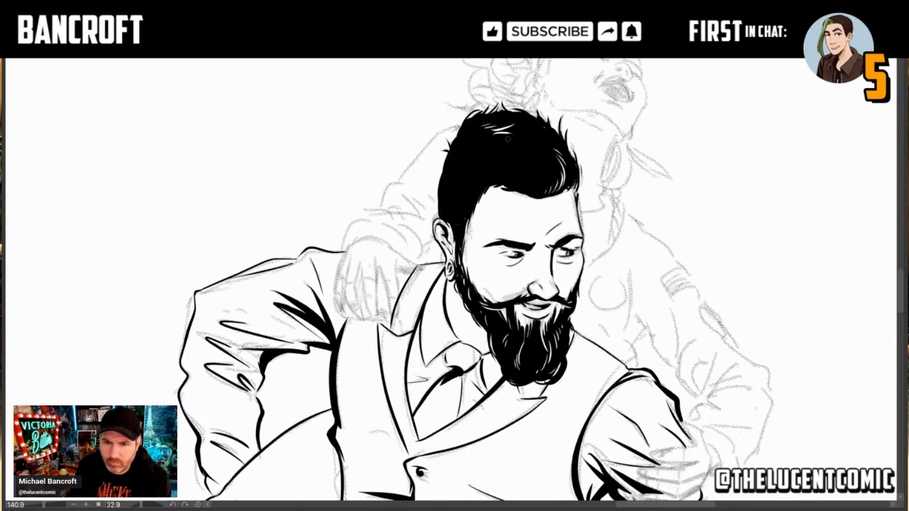
drag(500, 136, 526, 136)
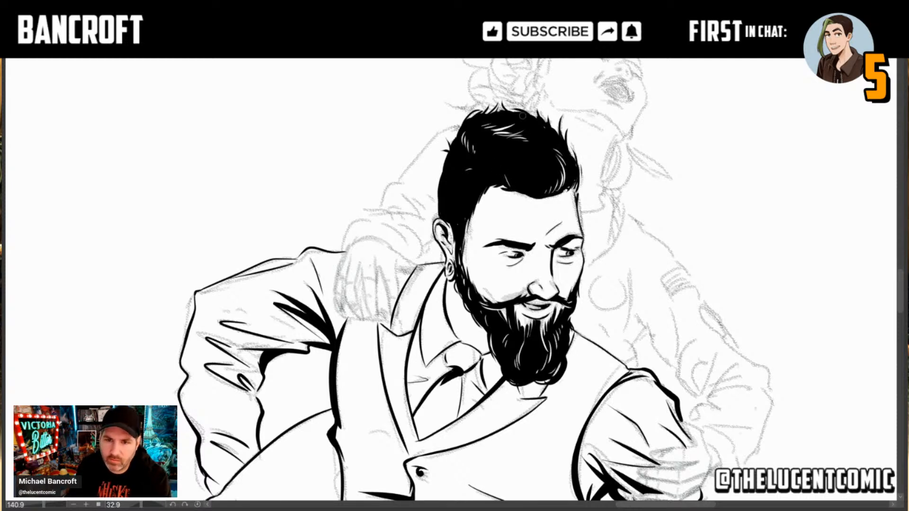
drag(523, 117, 503, 85)
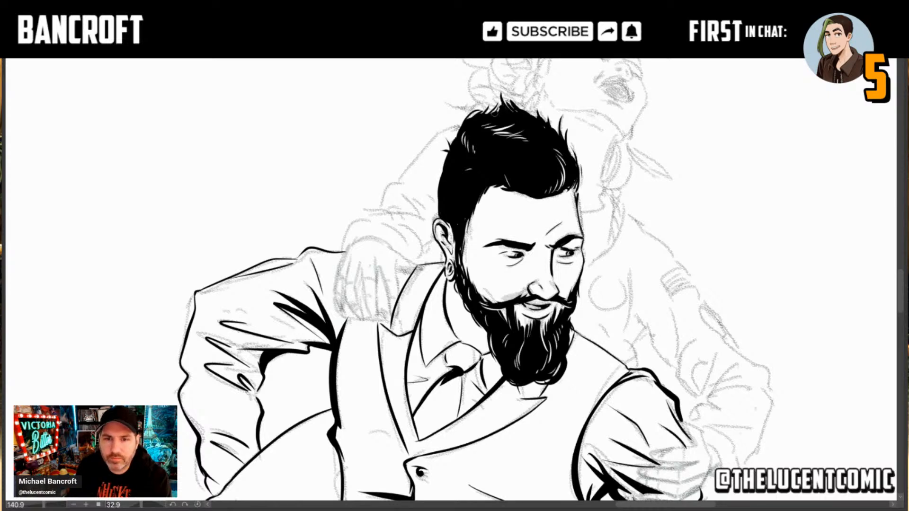
drag(496, 112, 494, 97)
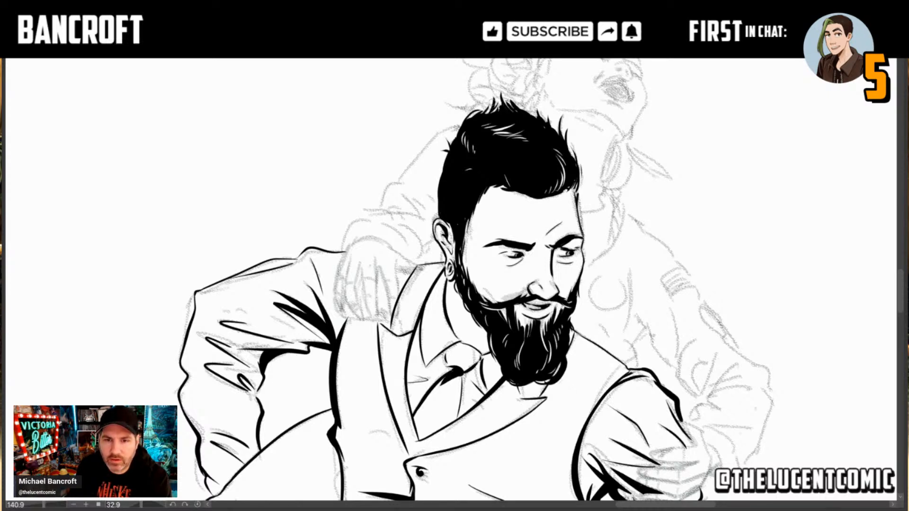